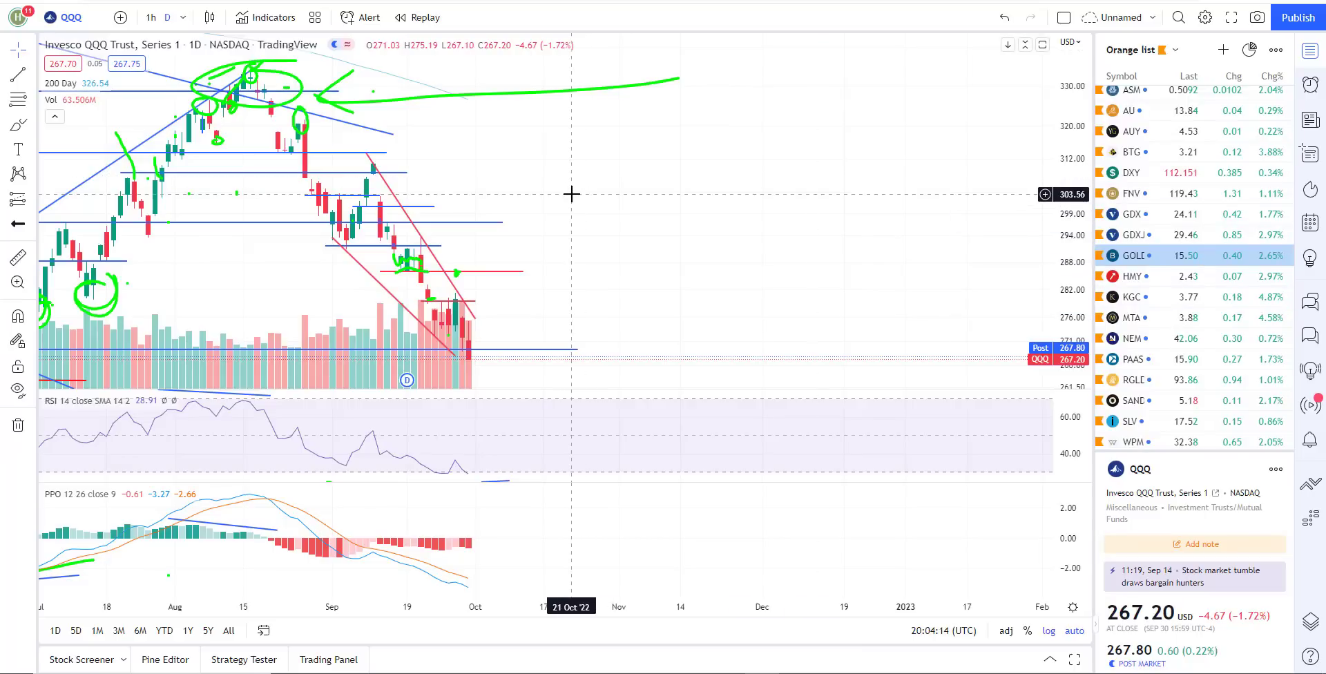
Step: Review the QQQ daily chart's price swings from the 2021–22 highs through the late-September decline
{"action": "scroll", "coordinate": [571, 194], "scroll_direction": "down", "scroll_amount": 4}
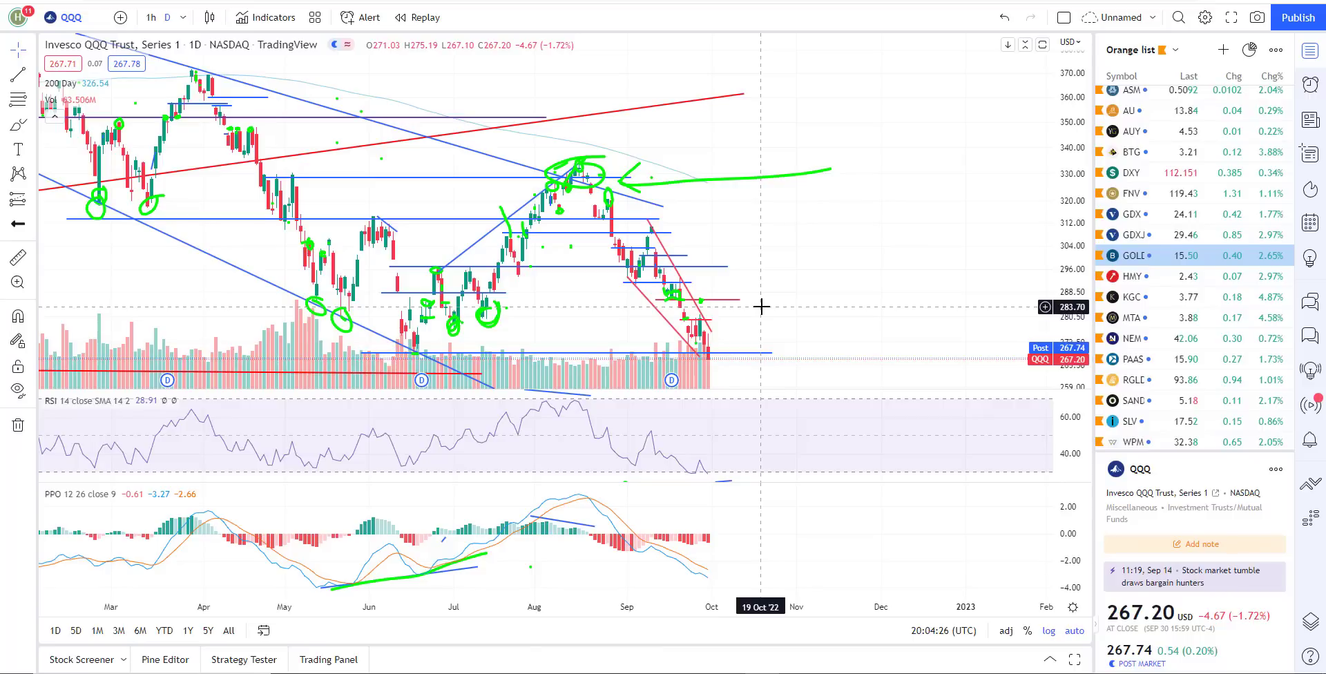
{"action": "scroll", "coordinate": [594, 304], "scroll_direction": "down", "scroll_amount": 2}
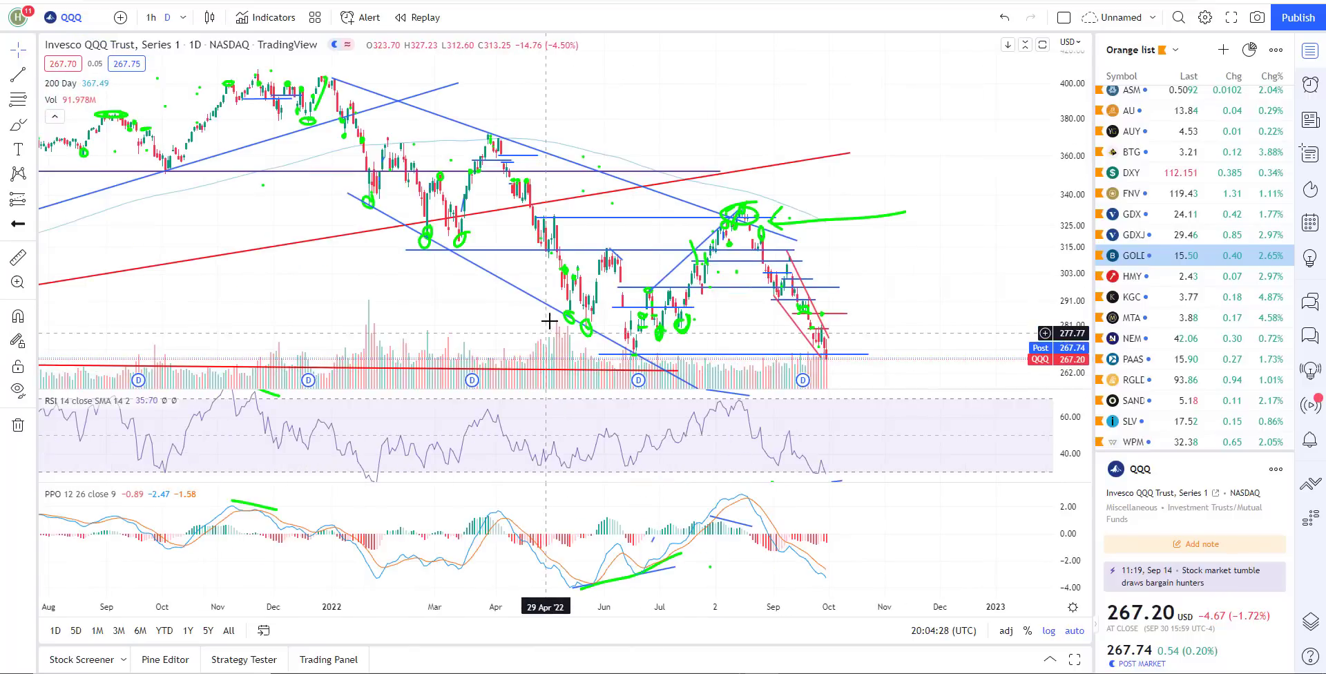
{"action": "scroll", "coordinate": [605, 303], "scroll_direction": "up", "scroll_amount": 4}
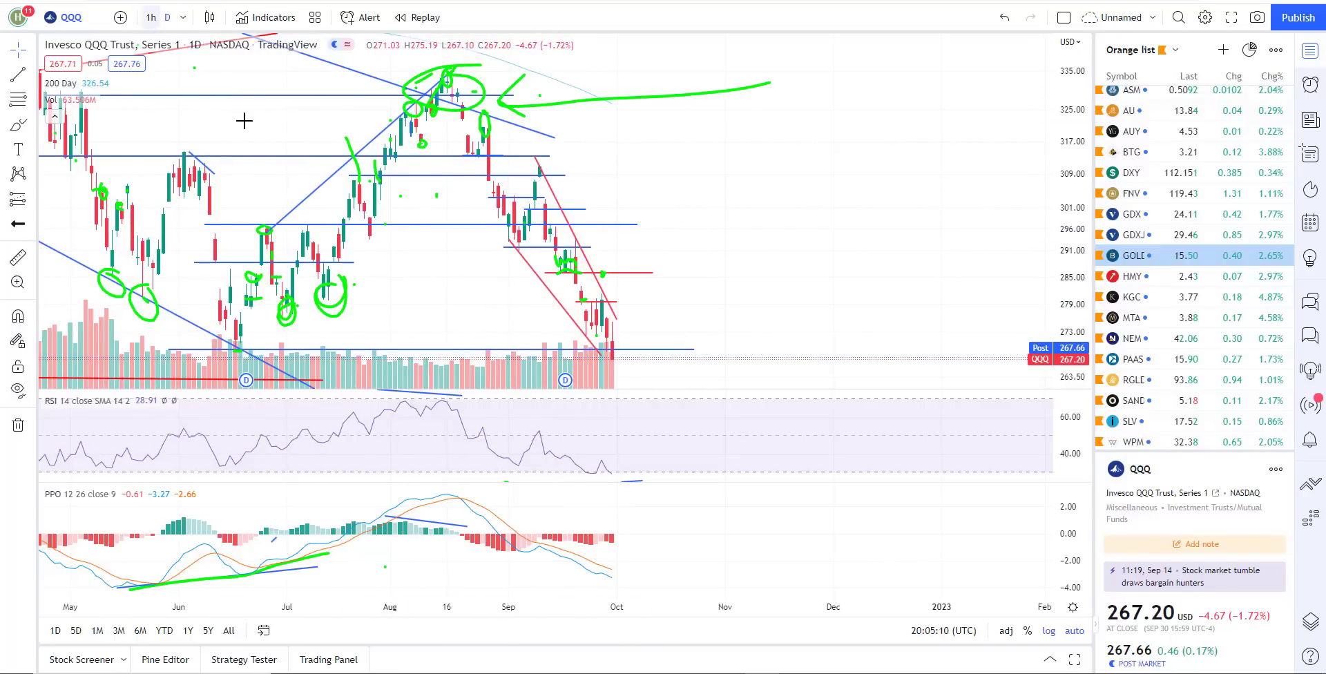
{"action": "scroll", "coordinate": [601, 284], "scroll_direction": "down", "scroll_amount": 2}
{"action": "scroll", "coordinate": [488, 311], "scroll_direction": "up", "scroll_amount": 5}
{"action": "scroll", "coordinate": [489, 310], "scroll_direction": "down", "scroll_amount": 2}
{"action": "scroll", "coordinate": [858, 246], "scroll_direction": "down", "scroll_amount": 2}
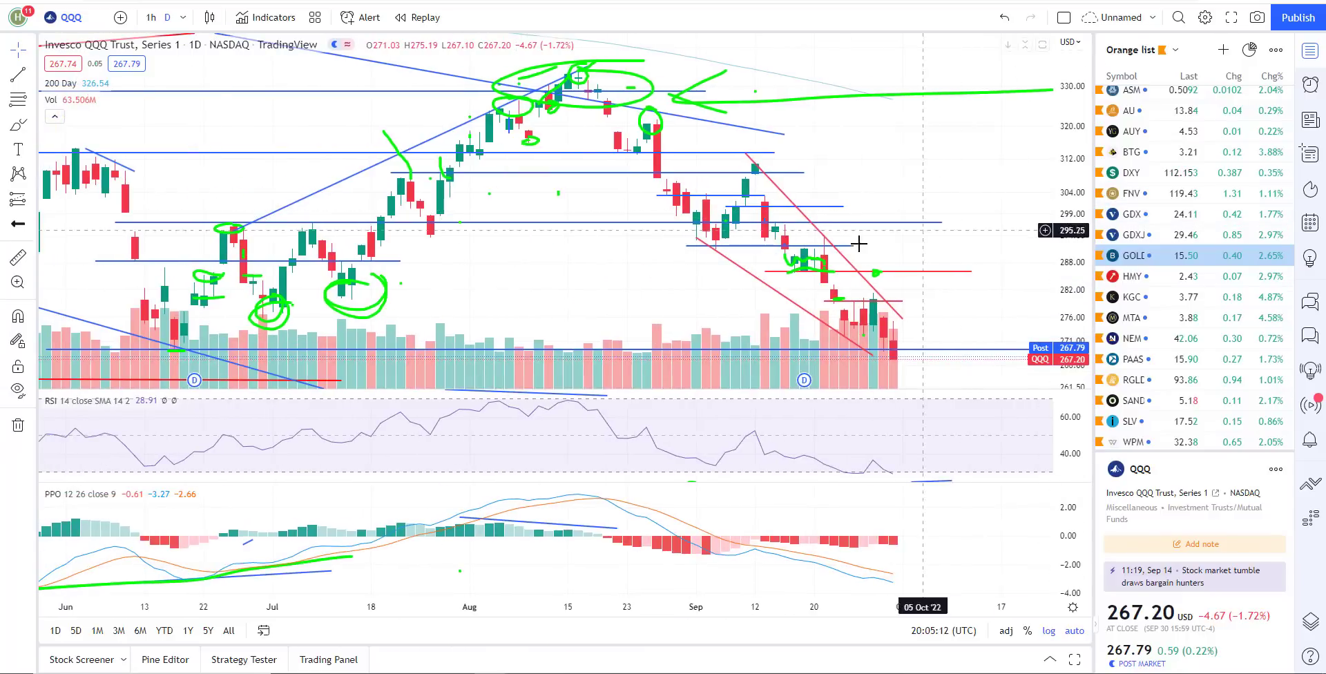
Step: Circle the mid-June 2022 low on the QQQ daily chart with a green brush stroke
{"action": "scroll", "coordinate": [779, 275], "scroll_direction": "down", "scroll_amount": 4}
{"action": "scroll", "coordinate": [551, 271], "scroll_direction": "up", "scroll_amount": 2}
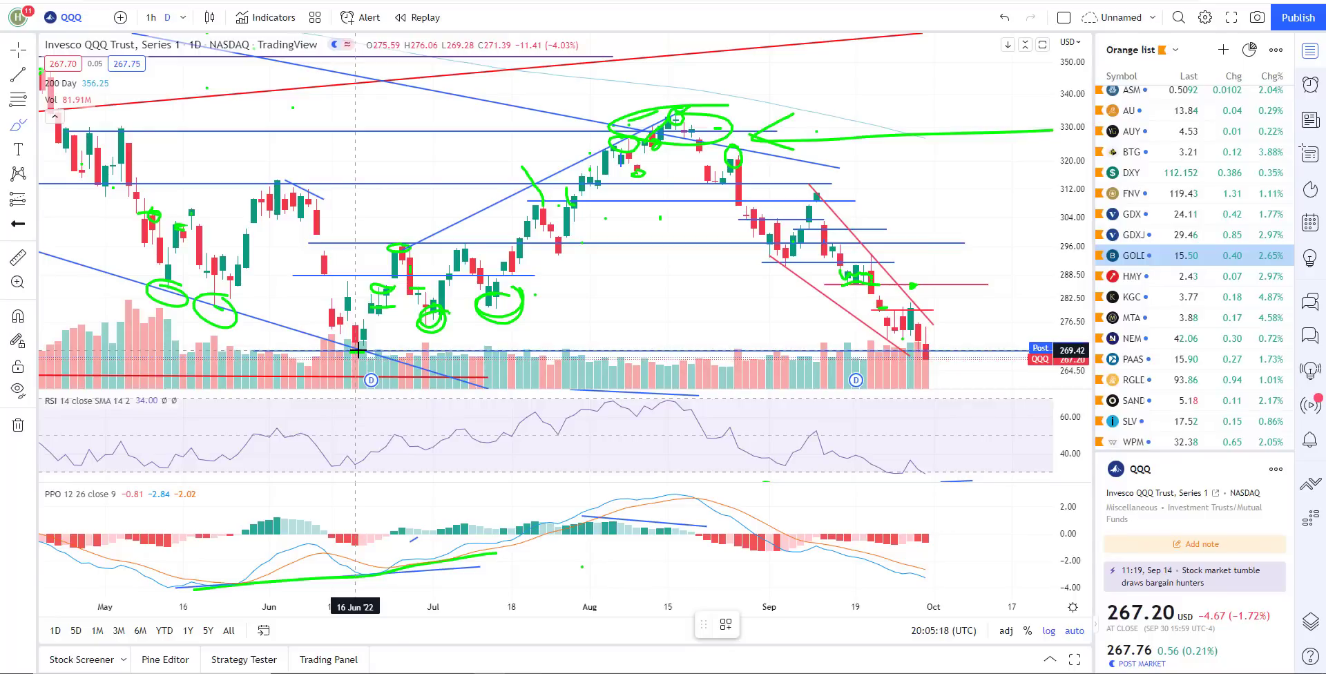
{"action": "mouse_move", "coordinate": [357, 351]}
{"action": "left_mouse_down"}
{"action": "mouse_move", "coordinate": [380, 335]}
{"action": "mouse_move", "coordinate": [354, 331]}
{"action": "left_mouse_up"}
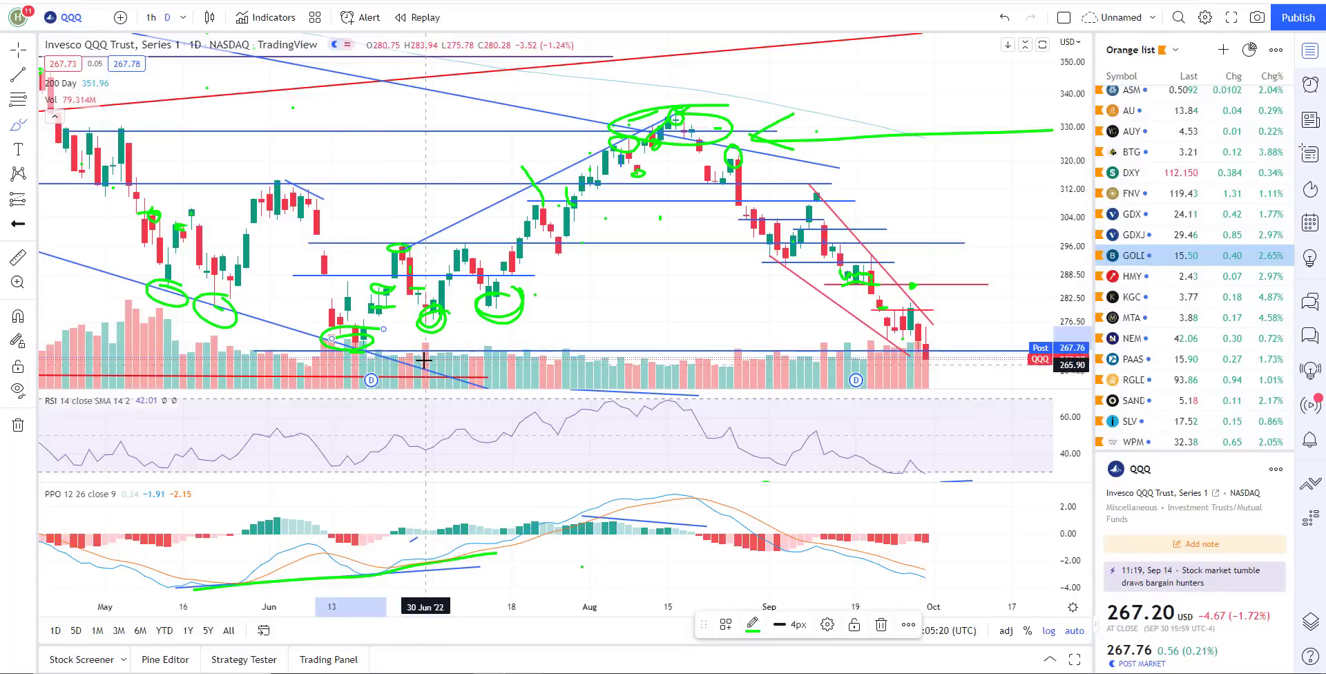
Step: Circle the mid-August top near 330 in green and close off the green arrowhead pointing at it
{"action": "scroll", "coordinate": [527, 484], "scroll_direction": "down", "scroll_amount": 2}
{"action": "scroll", "coordinate": [580, 404], "scroll_direction": "up", "scroll_amount": 1}
{"action": "scroll", "coordinate": [580, 404], "scroll_direction": "up", "scroll_amount": 1}
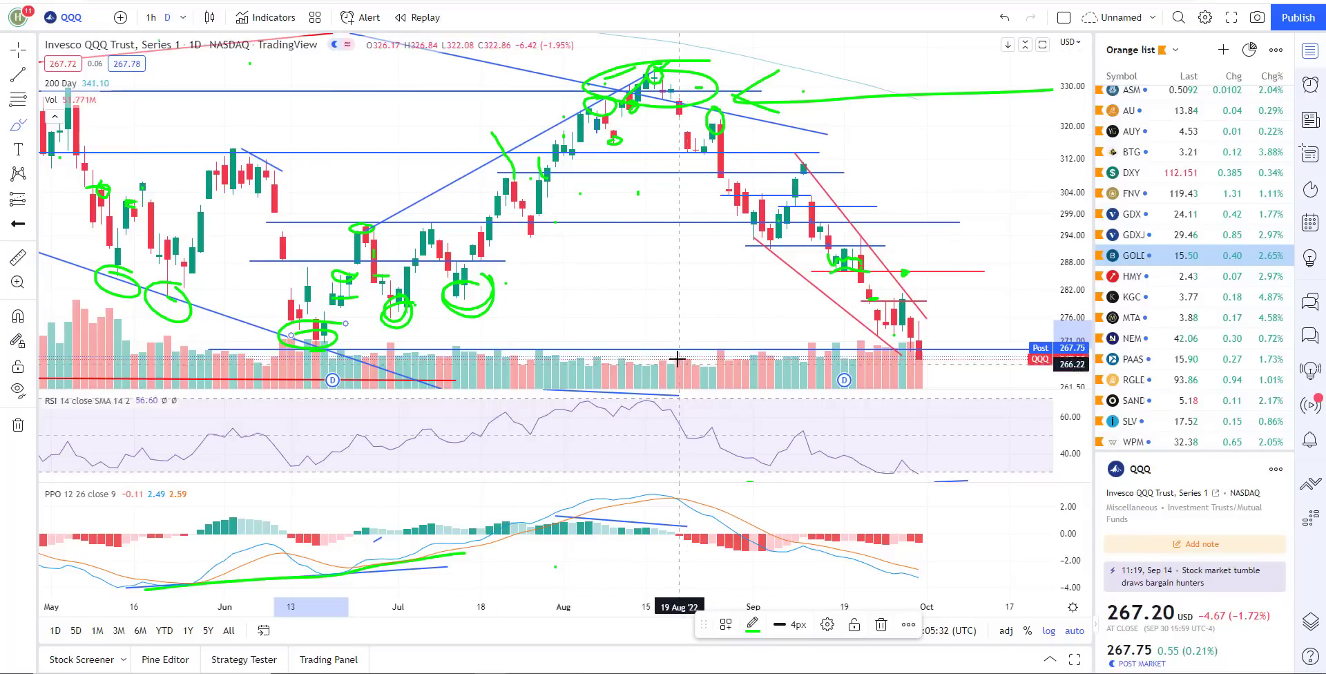
{"action": "scroll", "coordinate": [828, 123], "scroll_direction": "down", "scroll_amount": 3}
{"action": "scroll", "coordinate": [767, 111], "scroll_direction": "up", "scroll_amount": 5}
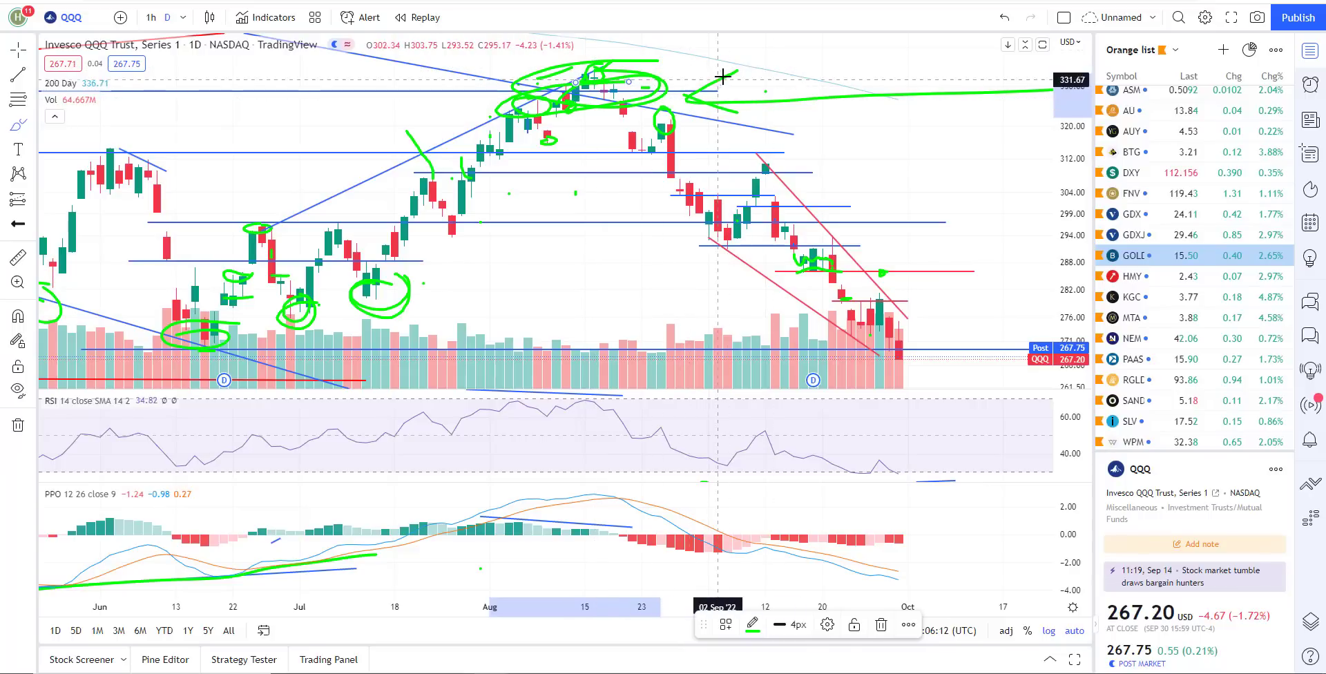
{"action": "left_click_drag", "start_coordinate": [737, 111], "coordinate": [732, 74]}
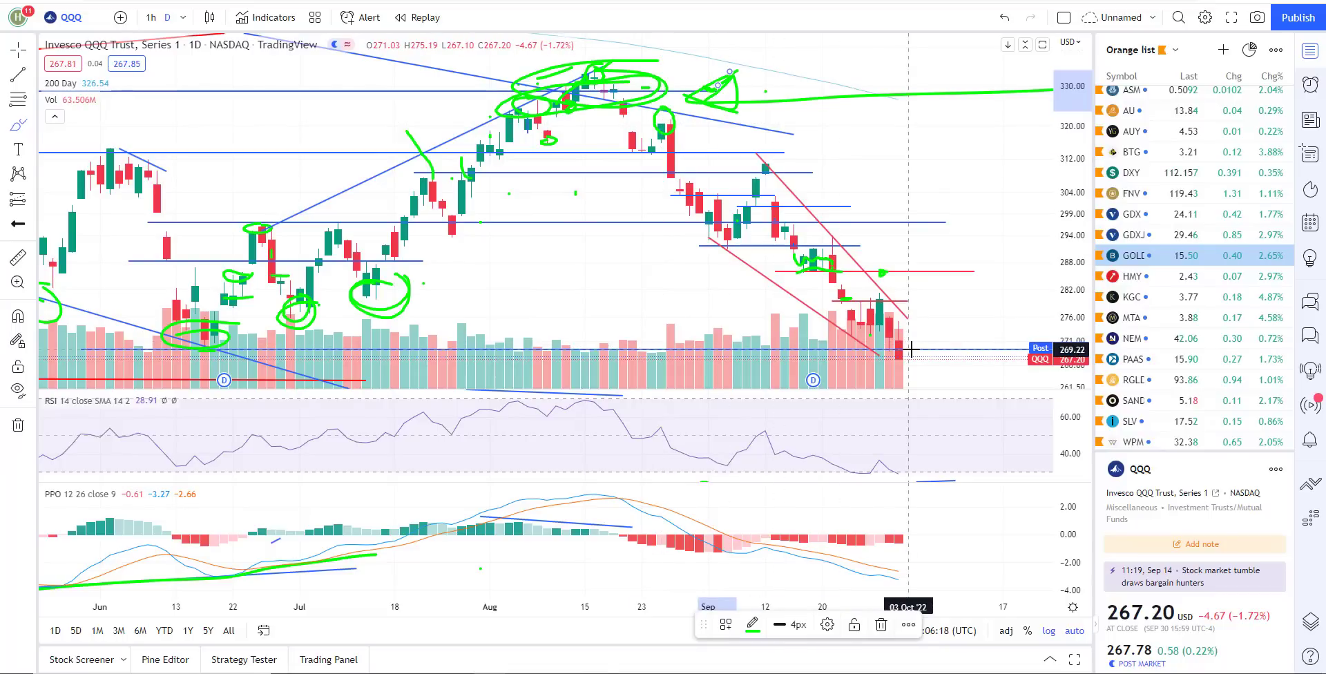
Step: Compare QQQ's latest drop with the June low on the daily chart and examine the last candles at the one-hour interval
{"action": "scroll", "coordinate": [912, 350], "scroll_direction": "down", "scroll_amount": 3}
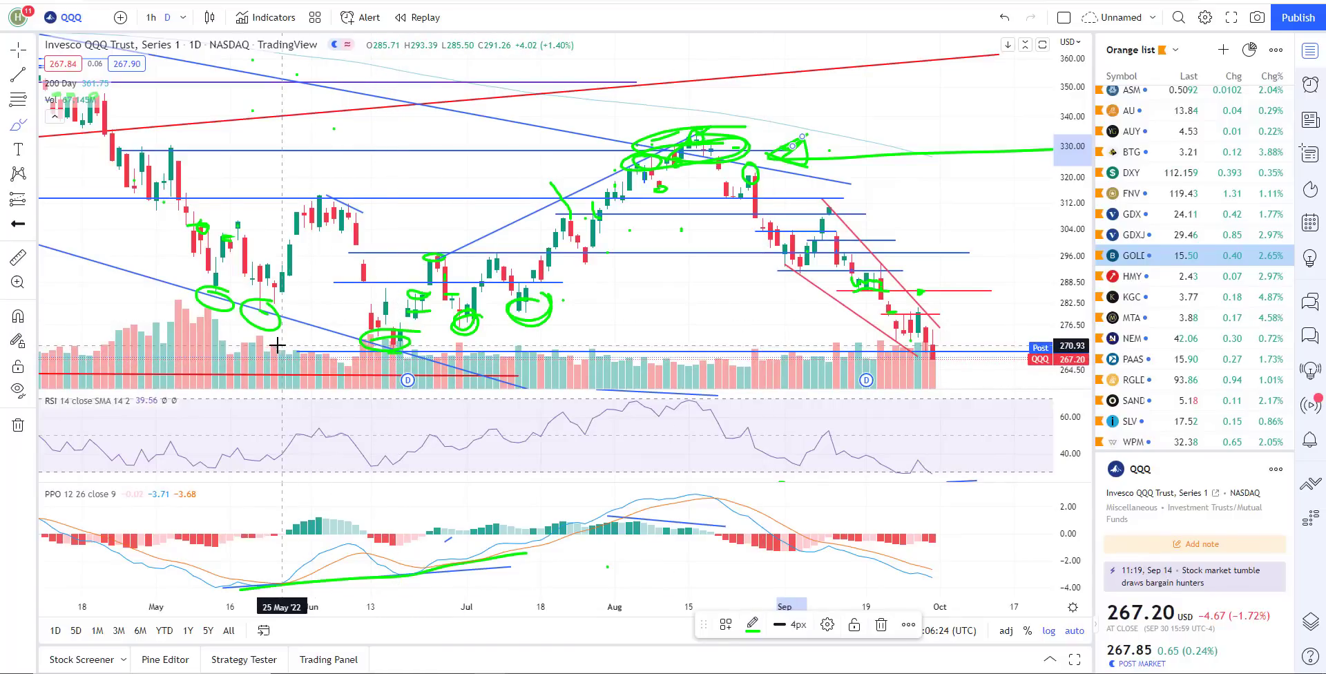
{"action": "scroll", "coordinate": [243, 357], "scroll_direction": "down", "scroll_amount": 2}
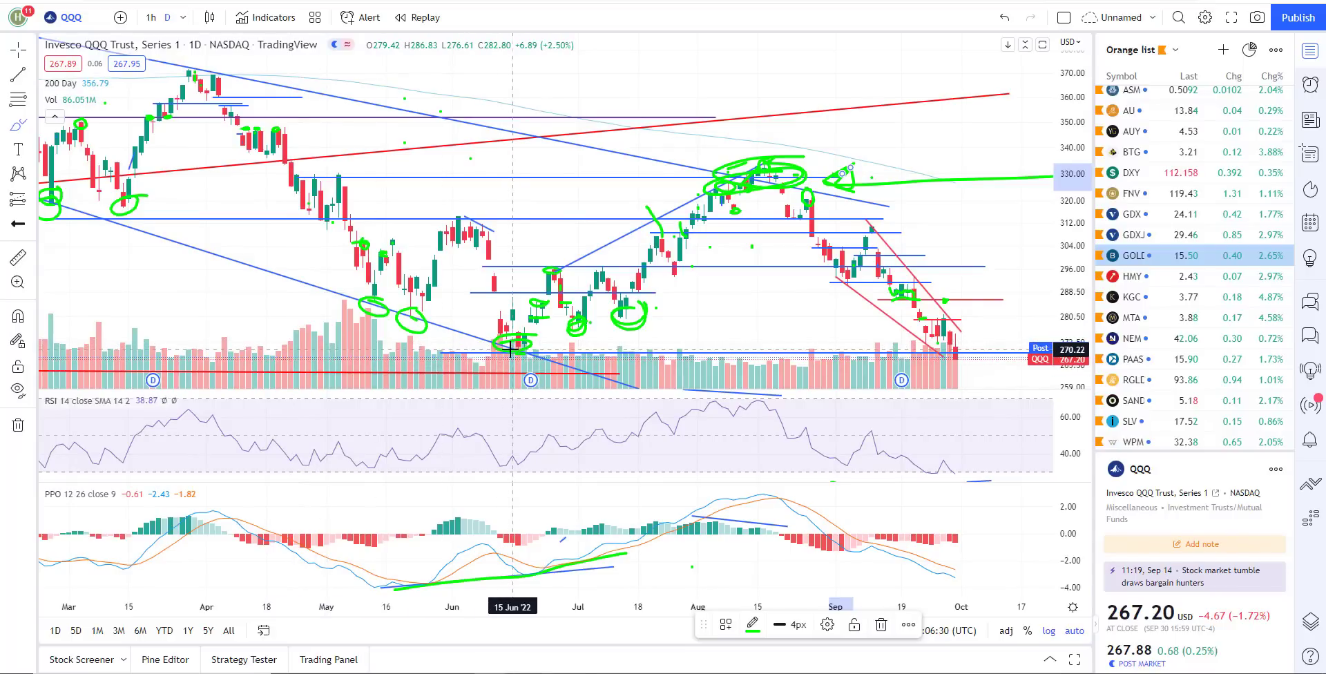
{"action": "scroll", "coordinate": [608, 354], "scroll_direction": "up", "scroll_amount": 5}
{"action": "scroll", "coordinate": [858, 402], "scroll_direction": "up", "scroll_amount": 3}
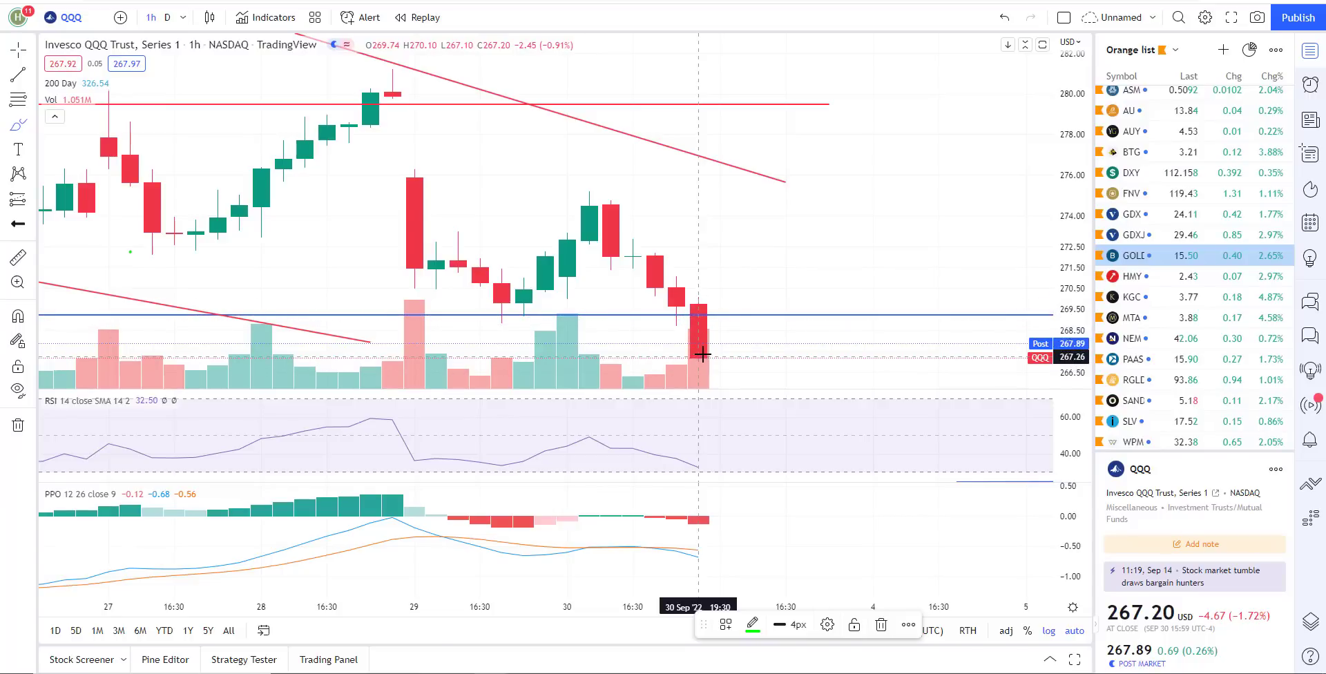
{"action": "scroll", "coordinate": [703, 354], "scroll_direction": "down", "scroll_amount": 3}
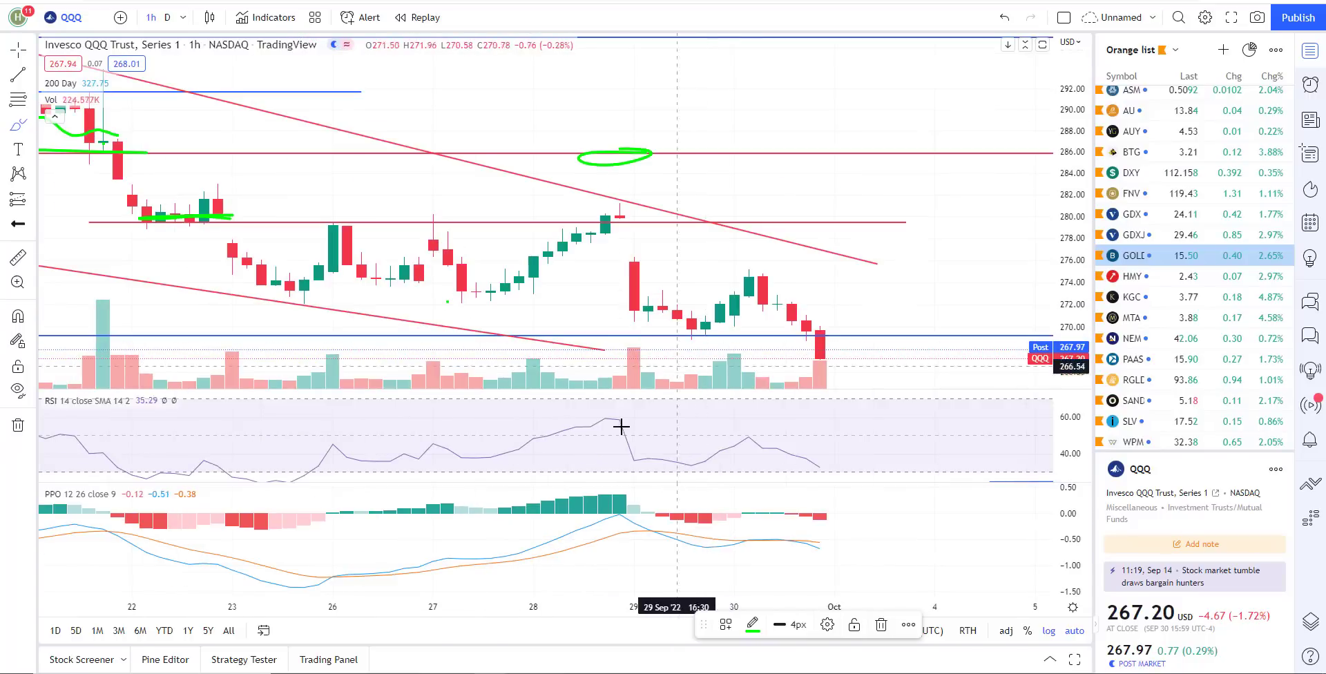
Step: Return QQQ to the daily interval and delete the long red horizontal line near 252
{"action": "left_click", "coordinate": [168, 20]}
{"action": "scroll", "coordinate": [548, 269], "scroll_direction": "down", "scroll_amount": 5}
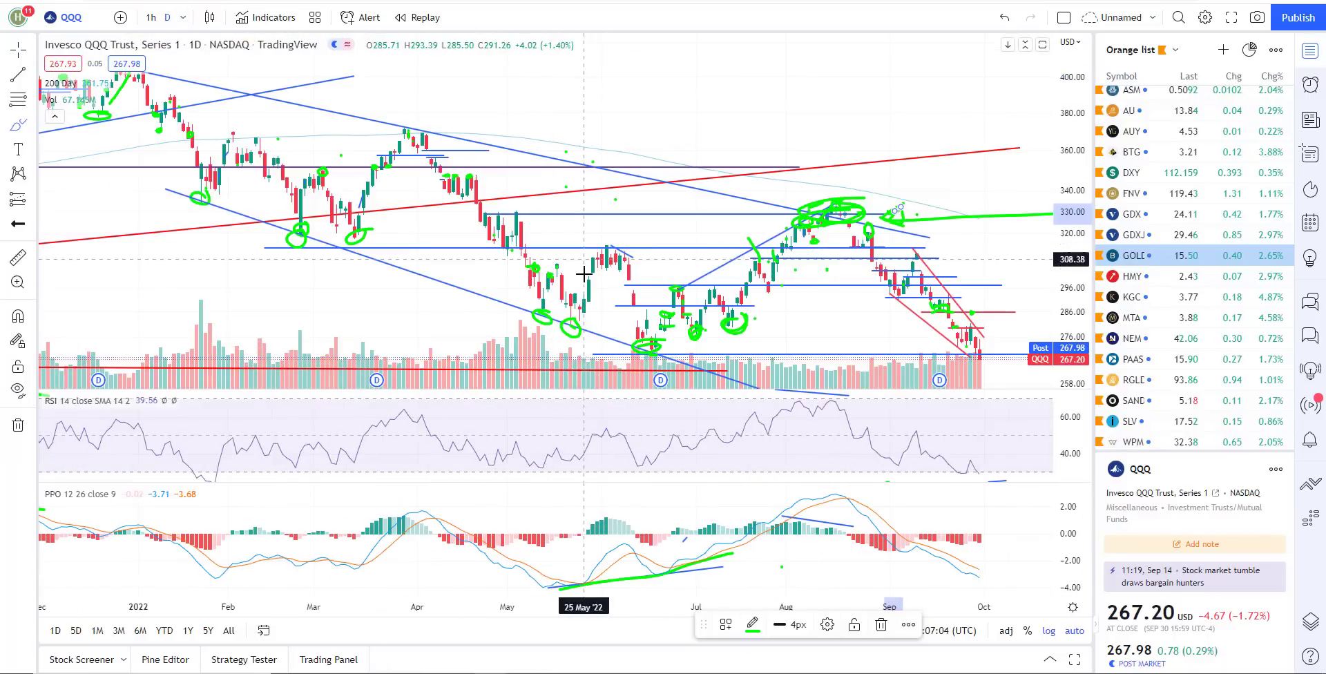
{"action": "scroll", "coordinate": [873, 346], "scroll_direction": "down", "scroll_amount": 6}
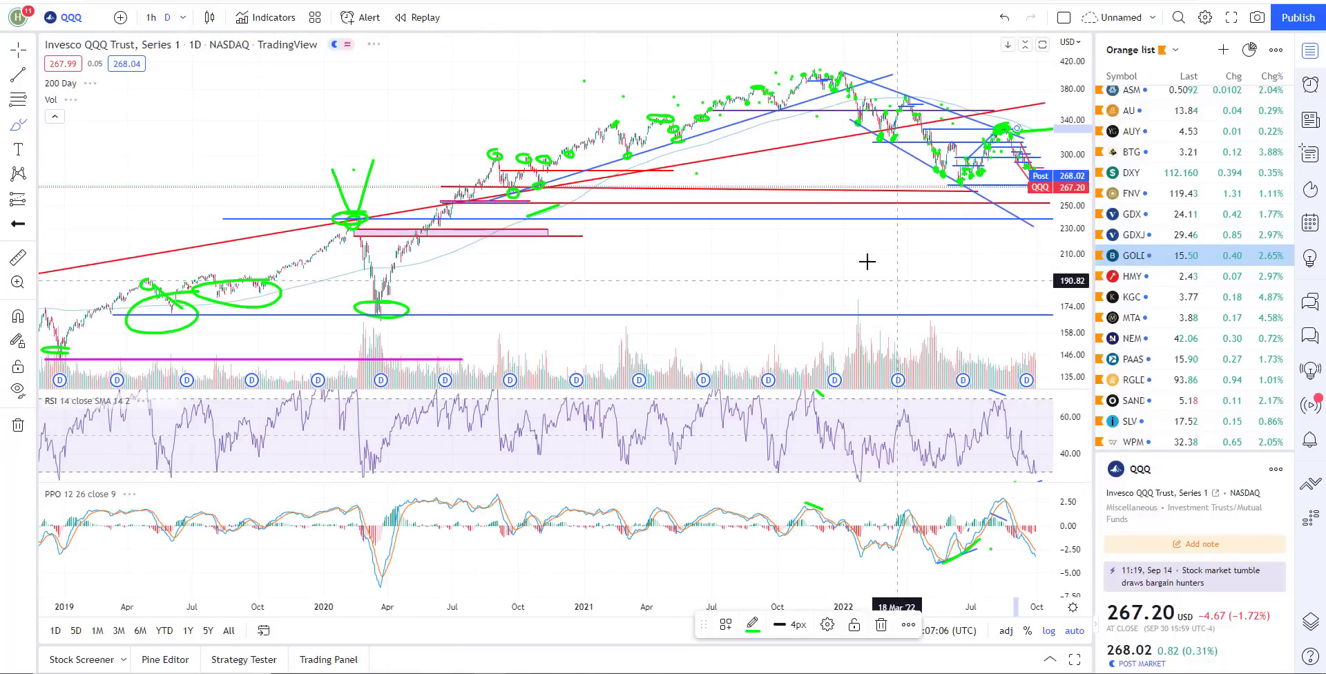
{"action": "scroll", "coordinate": [868, 261], "scroll_direction": "up", "scroll_amount": 2}
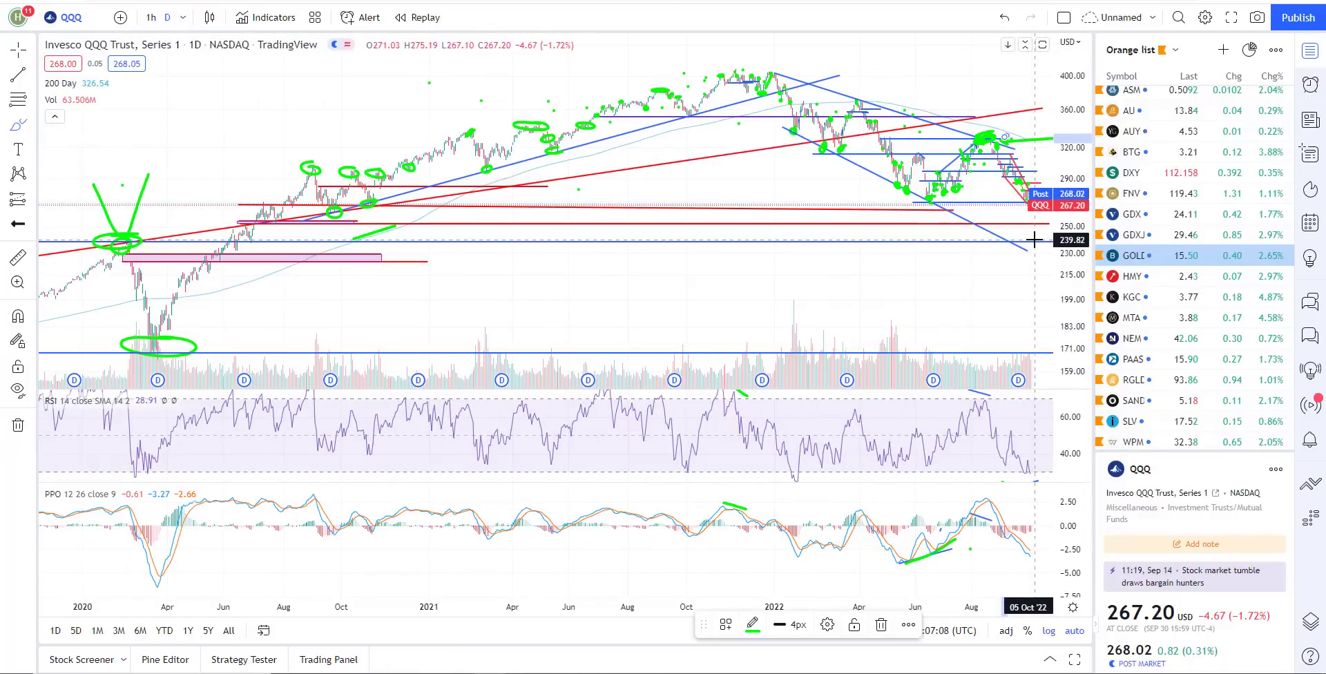
{"action": "scroll", "coordinate": [1036, 249], "scroll_direction": "up", "scroll_amount": 3}
{"action": "scroll", "coordinate": [1019, 325], "scroll_direction": "down", "scroll_amount": 2}
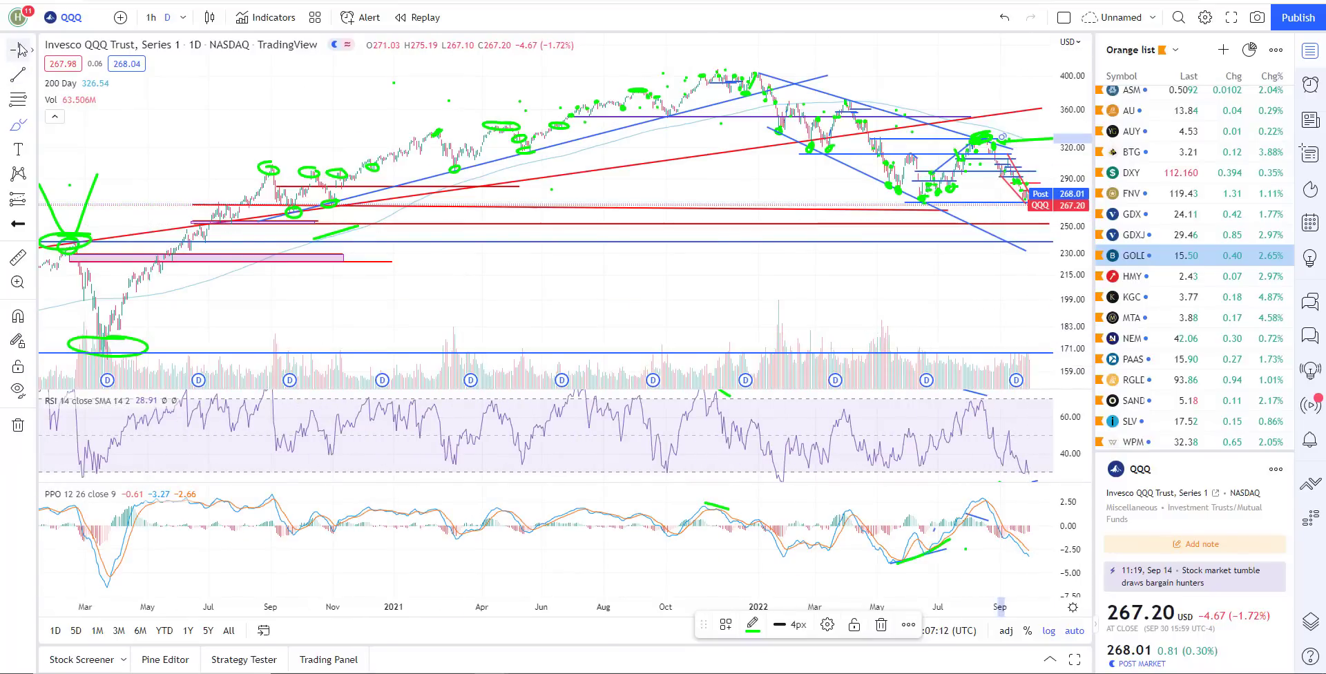
{"action": "left_click", "coordinate": [1023, 223]}
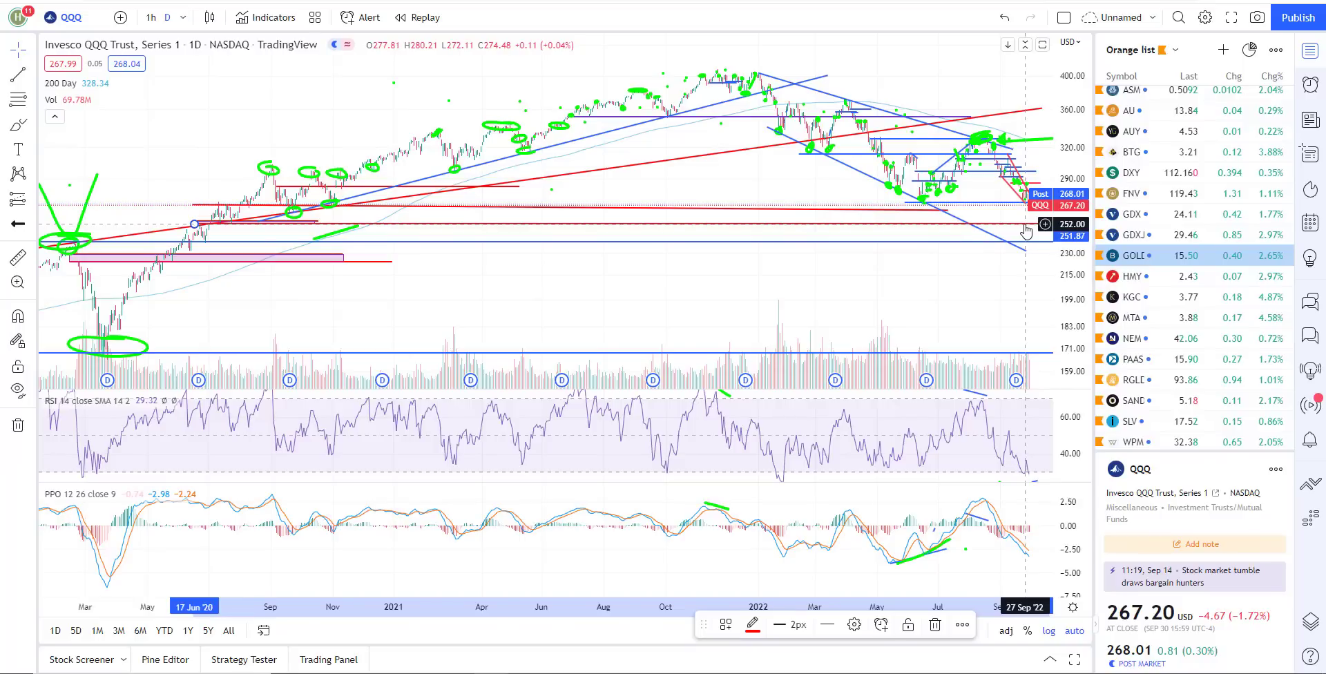
{"action": "key", "text": "Delete"}
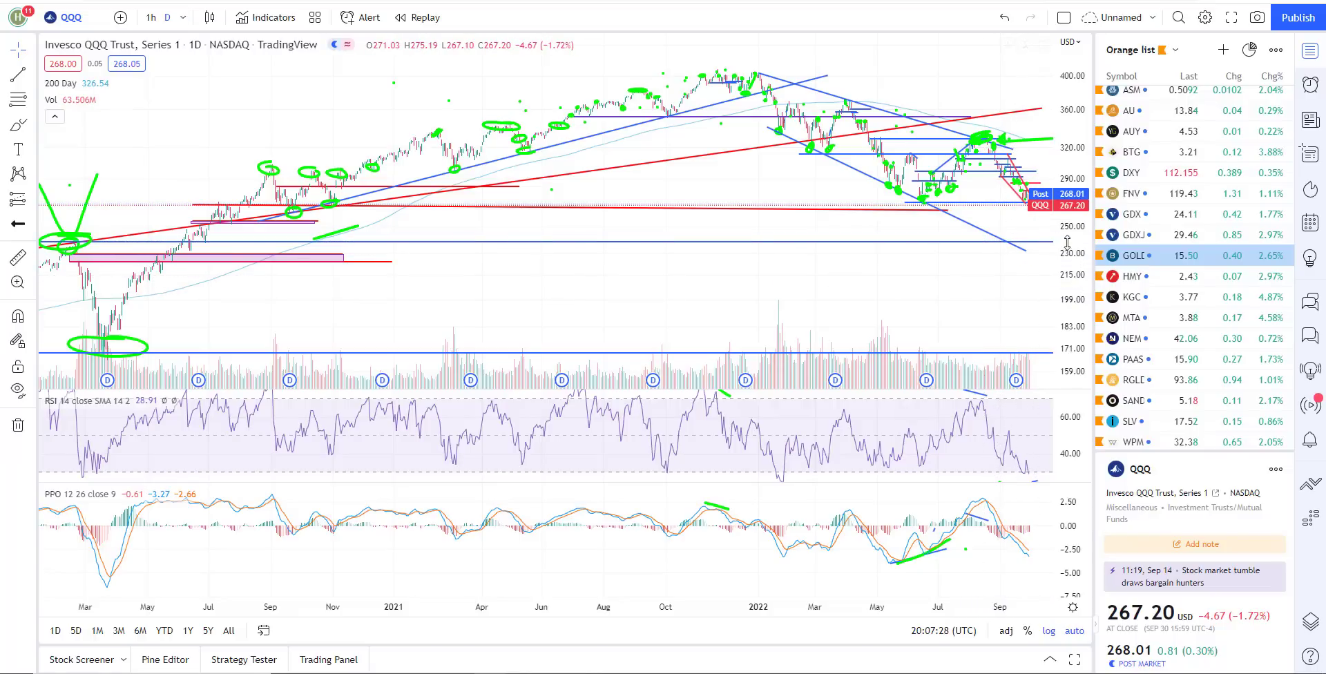
Step: Extend the lower descending blue channel line down to about 220.67 at 24 Oct 2022
{"action": "scroll", "coordinate": [1029, 250], "scroll_direction": "up", "scroll_amount": 2}
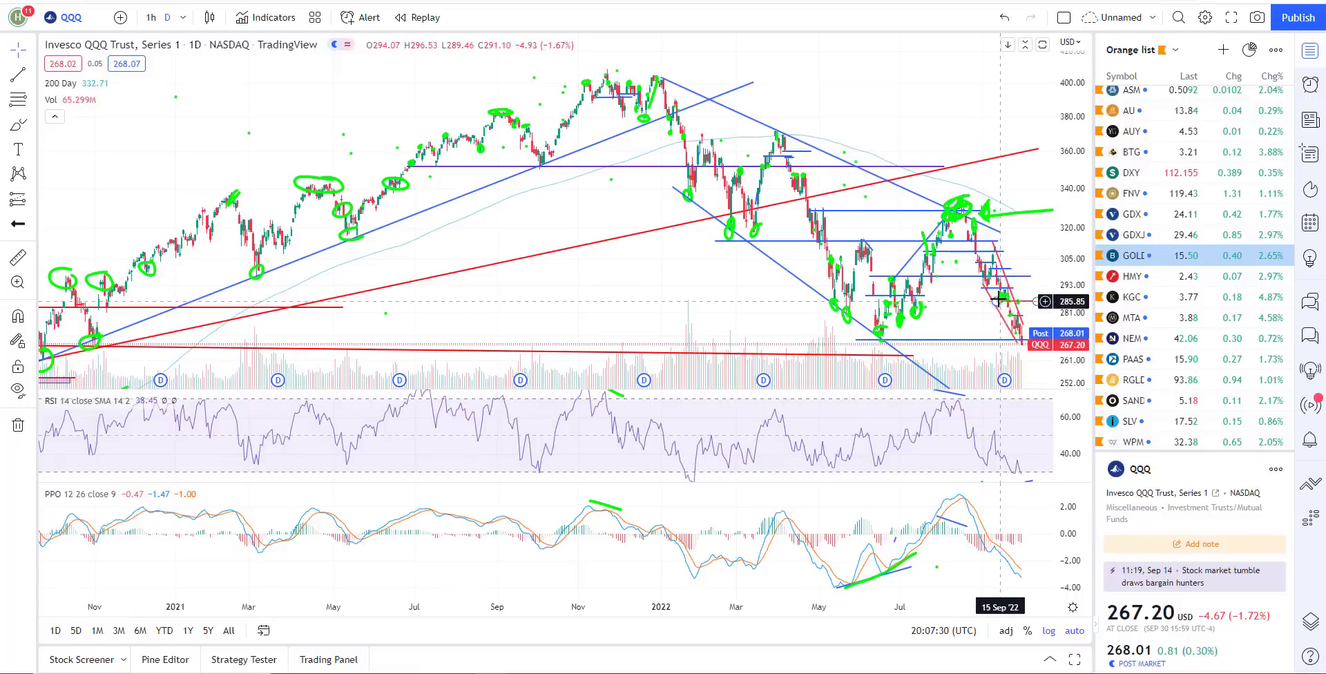
{"action": "mouse_move", "coordinate": [1025, 271]}
{"action": "left_mouse_down"}
{"action": "mouse_move", "coordinate": [1072, 290]}
{"action": "mouse_move", "coordinate": [1056, 289]}
{"action": "left_mouse_up"}
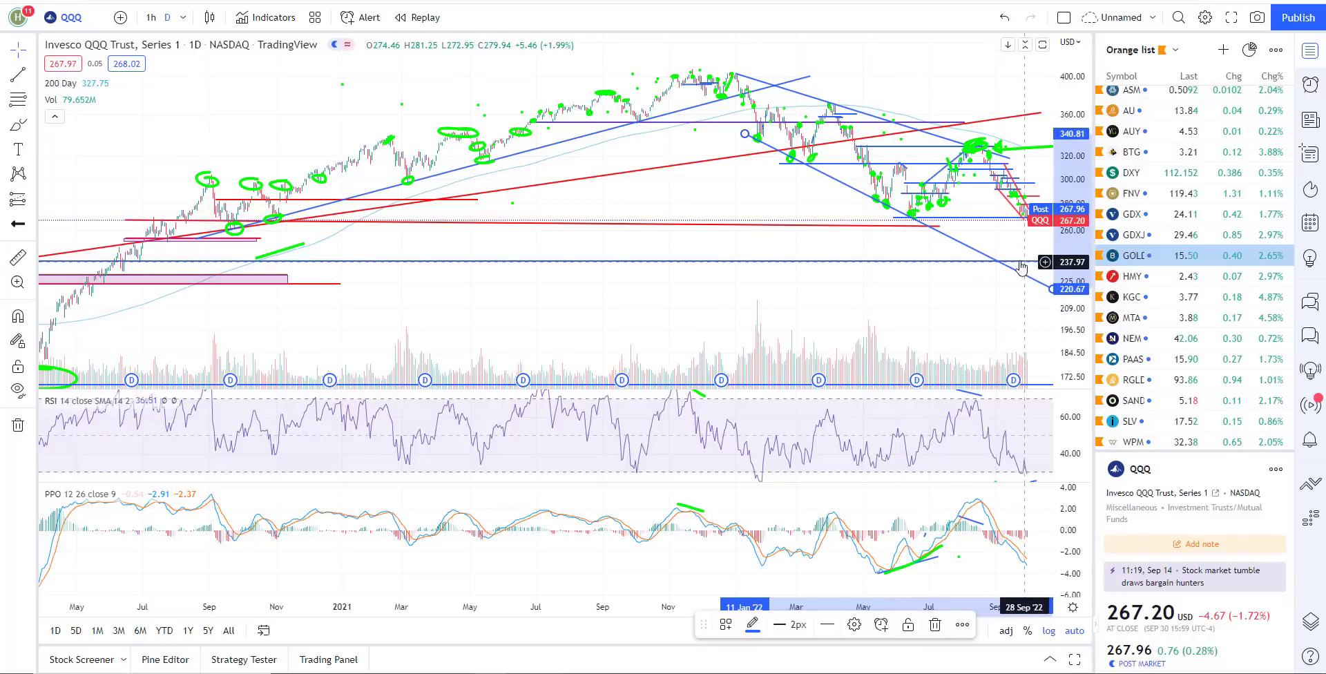
{"action": "scroll", "coordinate": [1022, 267], "scroll_direction": "up", "scroll_amount": 2}
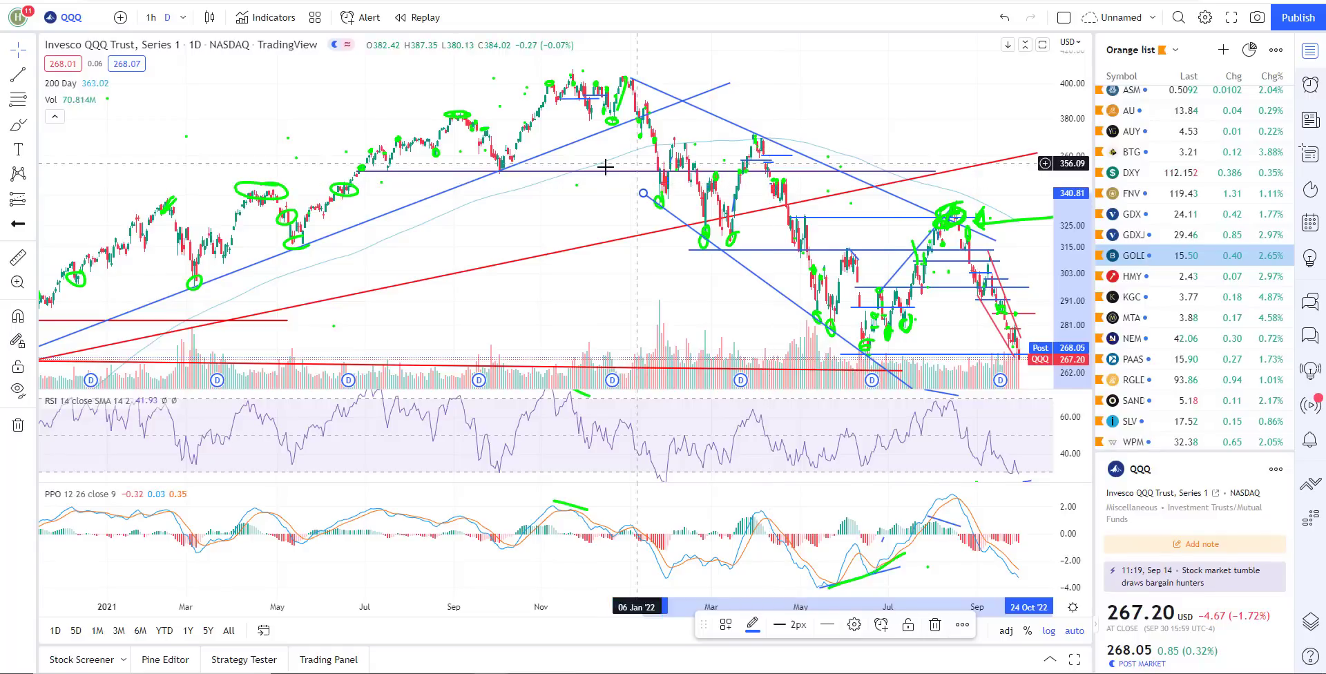
Step: On the one-hour QQQ chart, underline the September PPO lows in green and level the blue RSI line at about 20.14
{"action": "scroll", "coordinate": [608, 131], "scroll_direction": "up", "scroll_amount": 1}
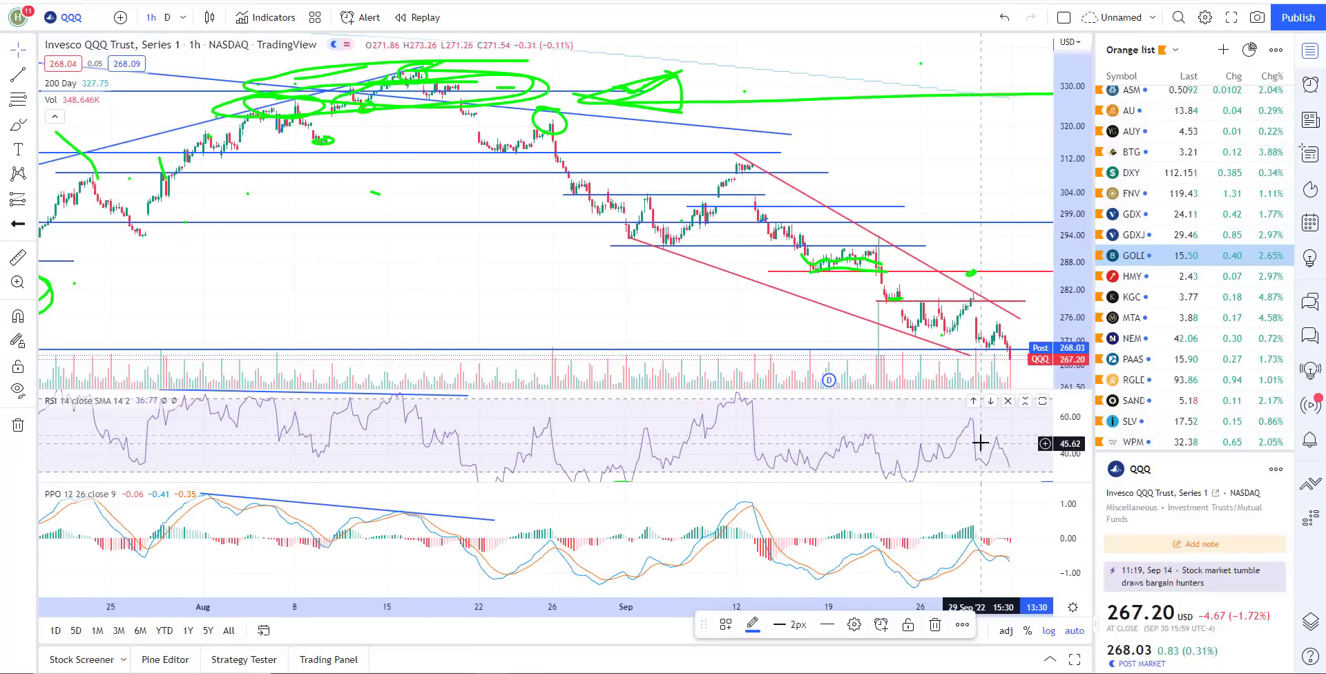
{"action": "scroll", "coordinate": [919, 456], "scroll_direction": "down", "scroll_amount": 2}
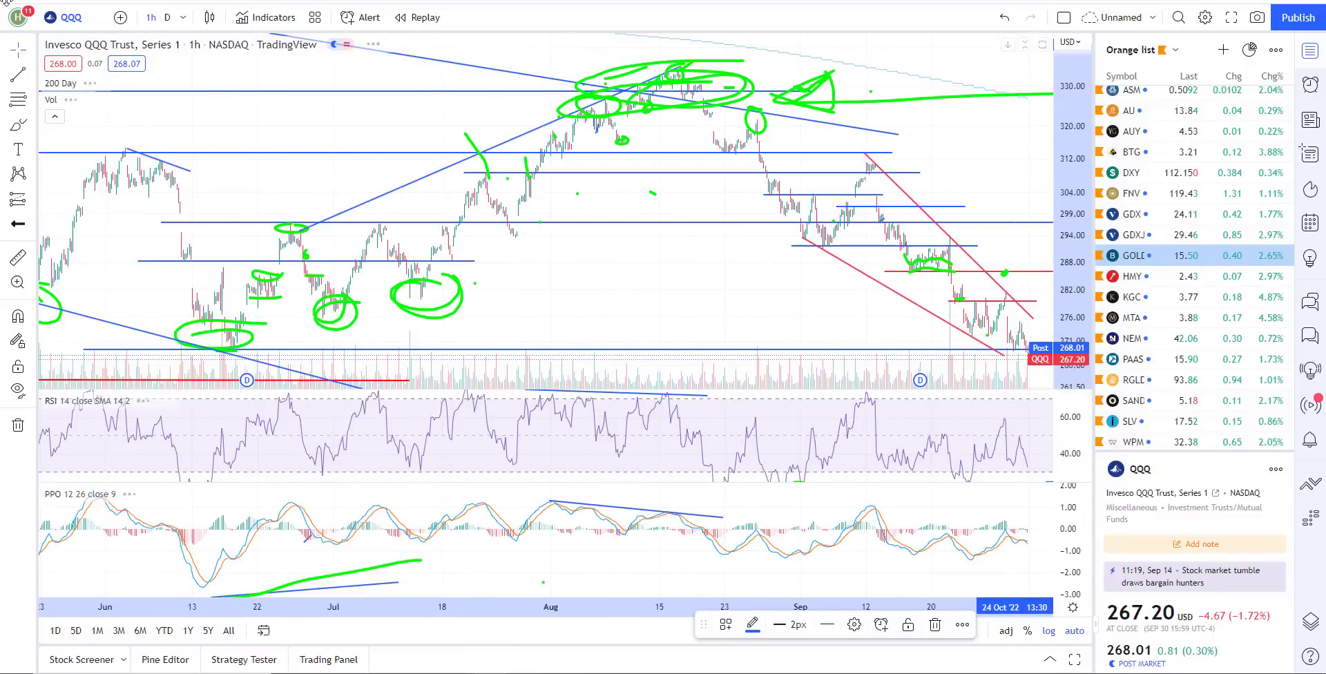
{"action": "left_click_drag", "start_coordinate": [913, 423], "coordinate": [771, 420]}
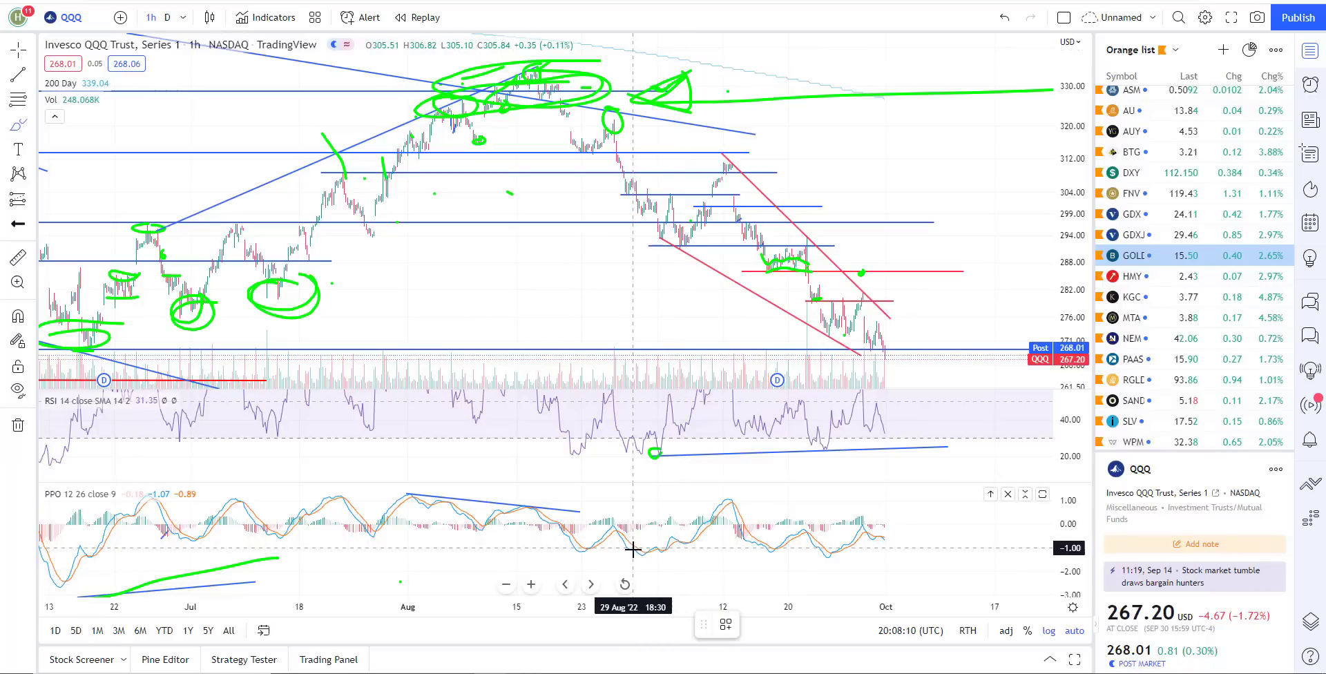
{"action": "left_click_drag", "start_coordinate": [642, 553], "coordinate": [874, 556]}
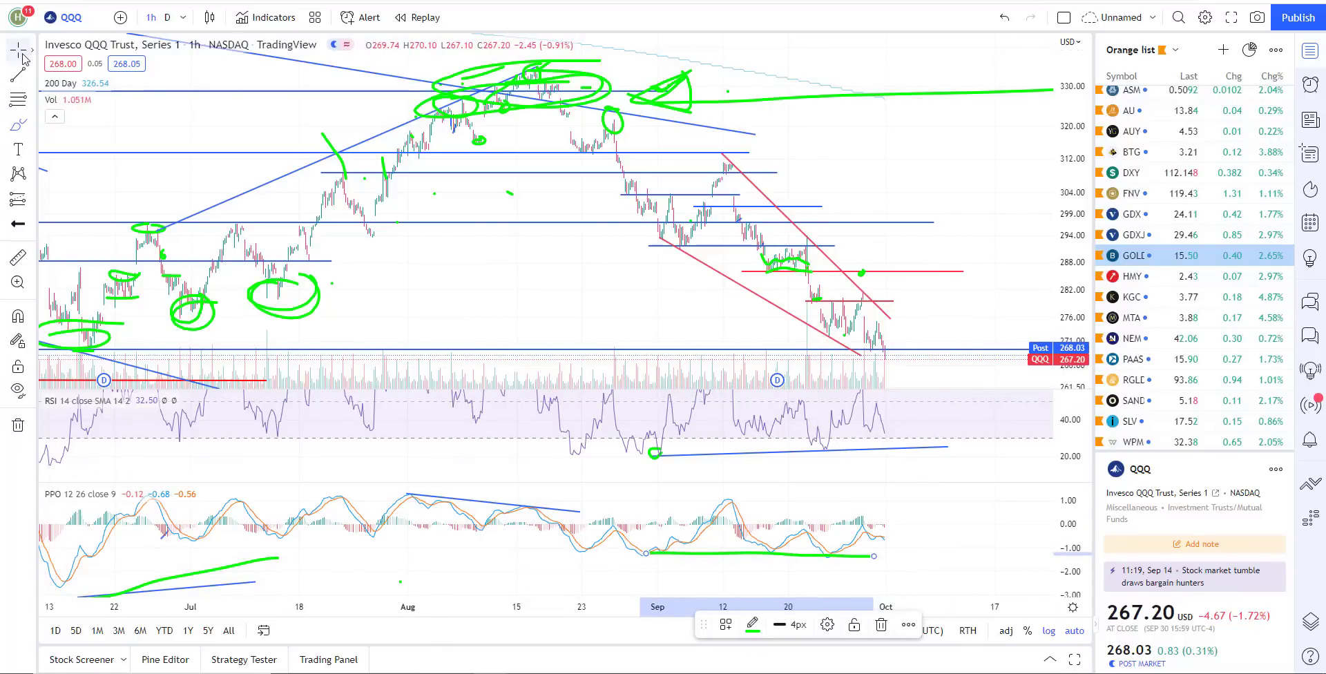
{"action": "left_click_drag", "start_coordinate": [948, 447], "coordinate": [975, 456]}
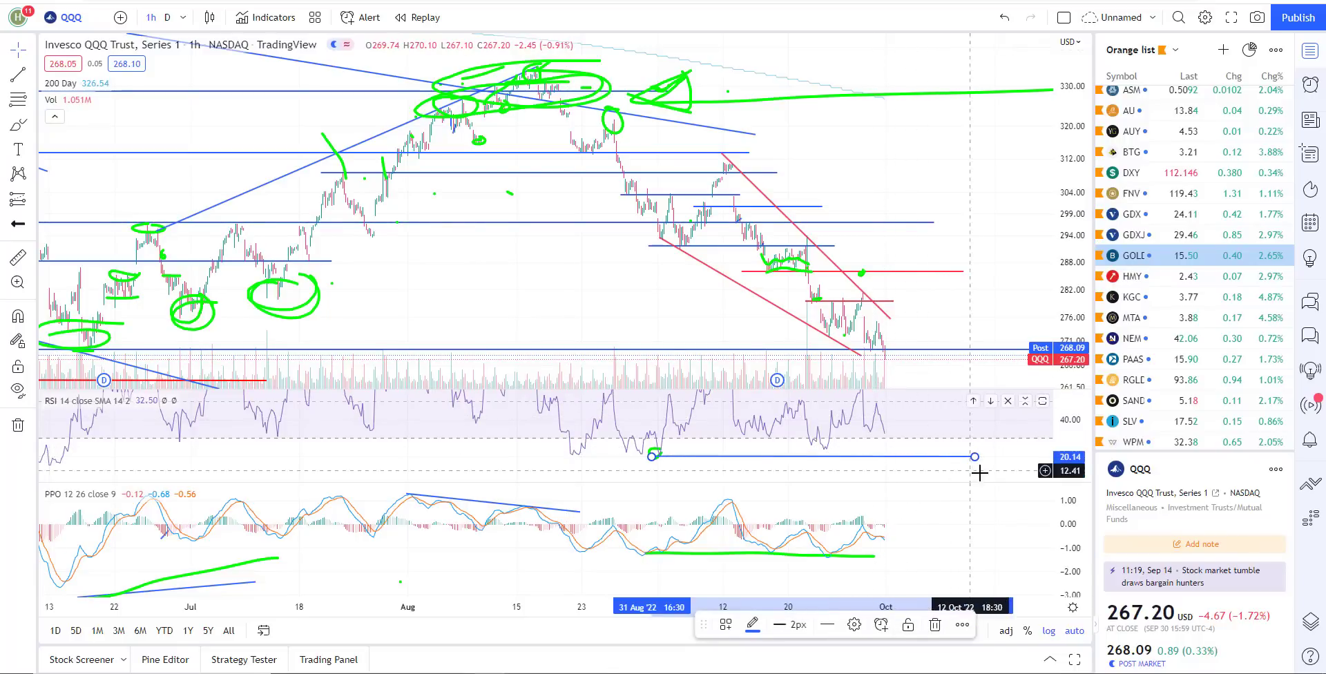
Step: Load the SPY chart and switch it to the daily interval
{"action": "left_click", "coordinate": [87, 25]}
{"action": "type", "text": "SPY"}
{"action": "key", "text": "Return"}
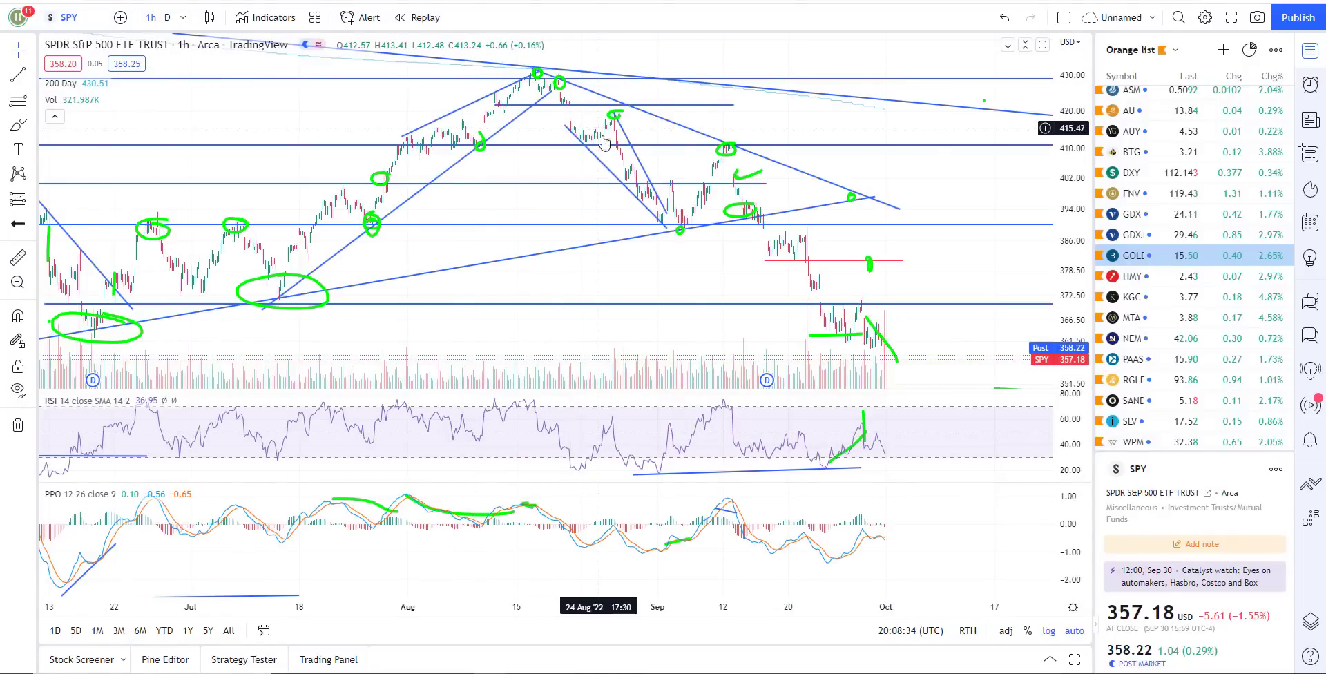
{"action": "left_click", "coordinate": [167, 17]}
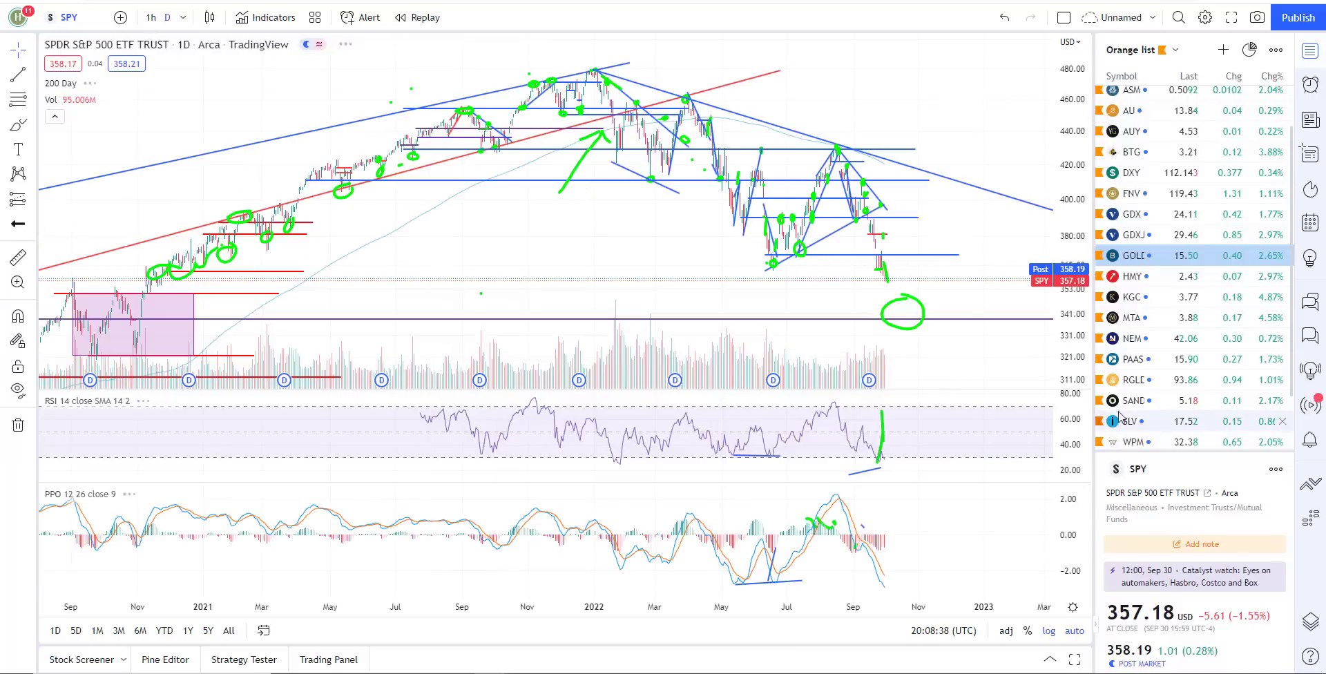
Step: Delete the green circle around the mid-June low on the SPY daily chart
{"action": "scroll", "coordinate": [801, 339], "scroll_direction": "up", "scroll_amount": 5}
{"action": "scroll", "coordinate": [809, 345], "scroll_direction": "up", "scroll_amount": 3}
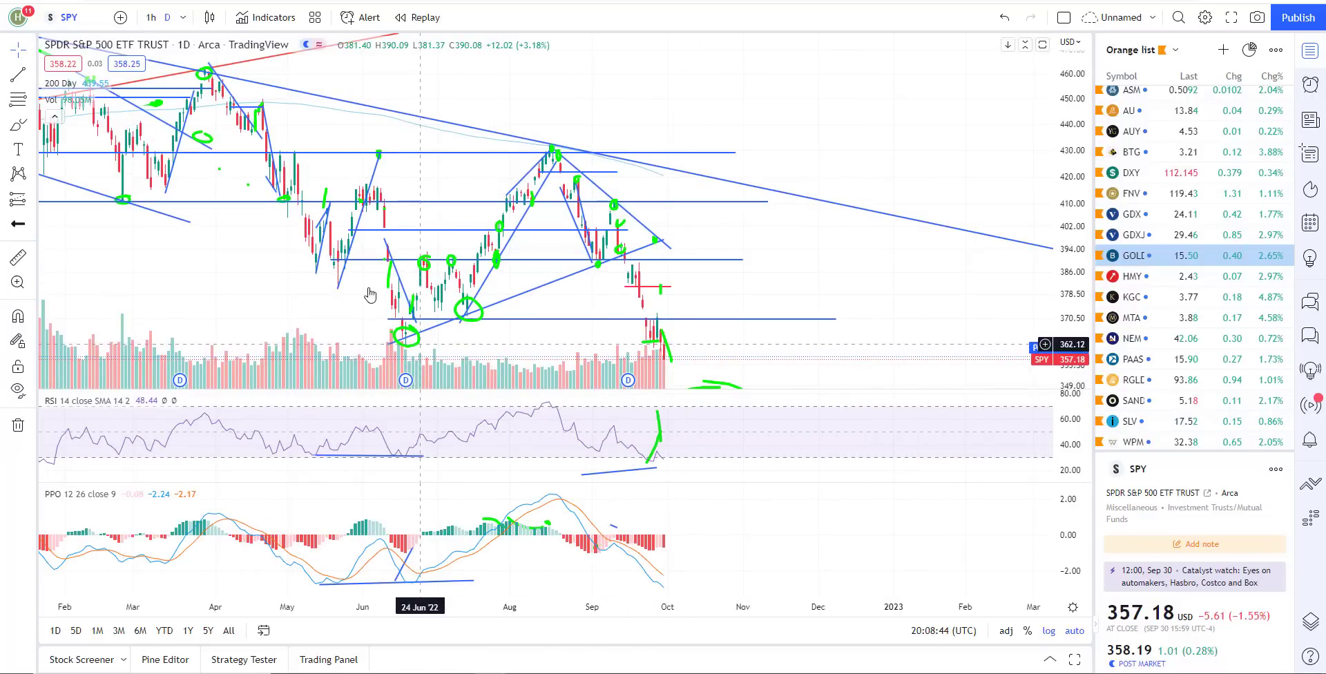
{"action": "scroll", "coordinate": [373, 342], "scroll_direction": "up", "scroll_amount": 2}
{"action": "left_click", "coordinate": [201, 350]}
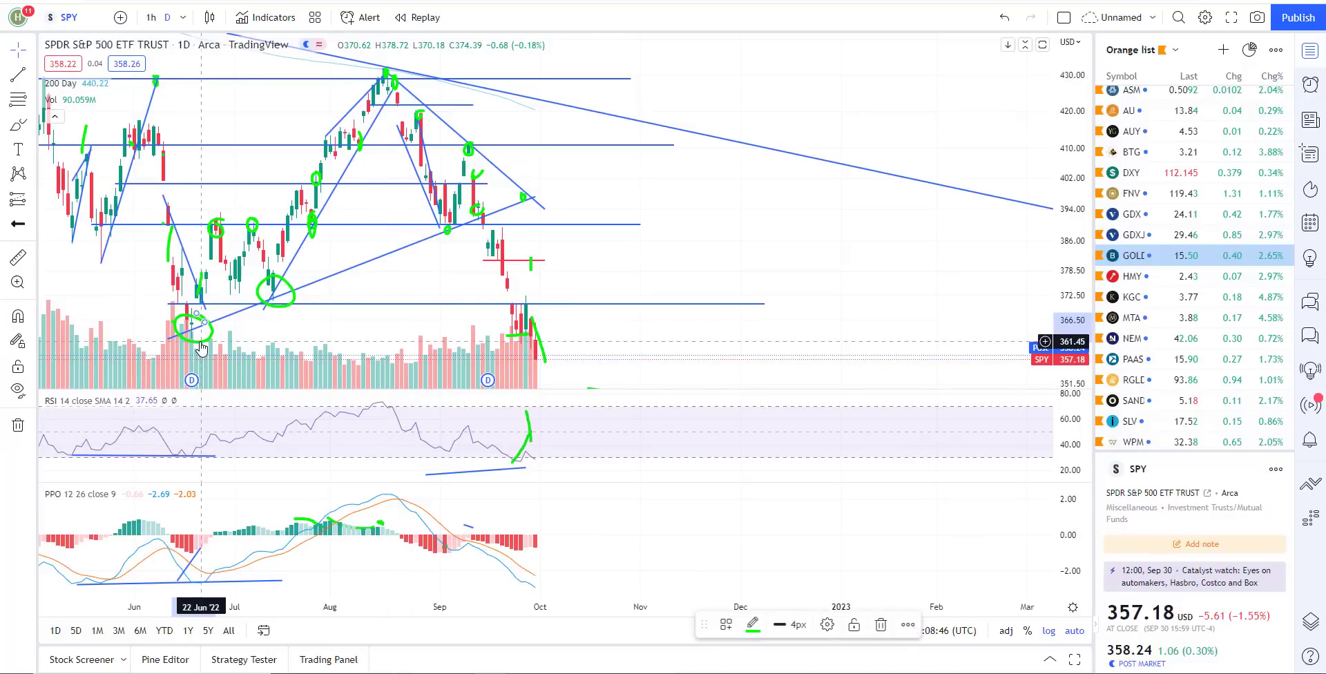
{"action": "key", "text": "Delete"}
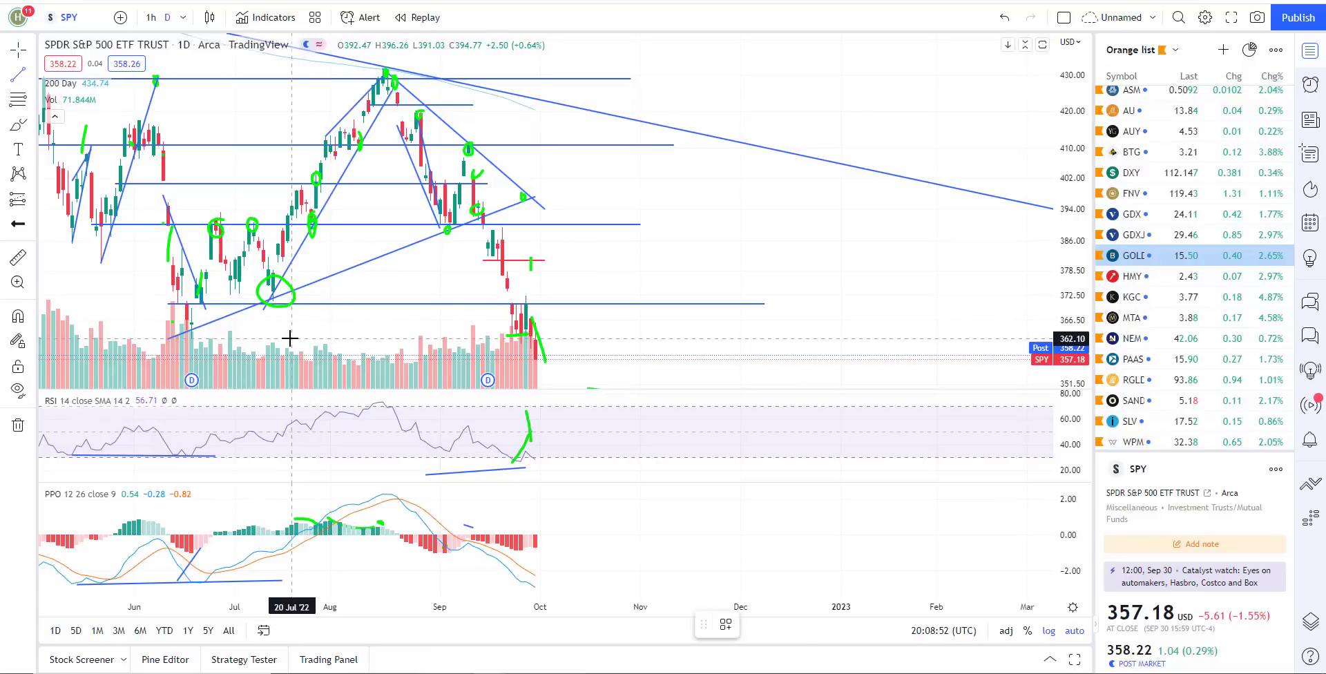
Step: Draw a red horizontal trend line at the June low, about 362.59, from 17 May to 14 Dec 2022
{"action": "left_click", "coordinate": [86, 336]}
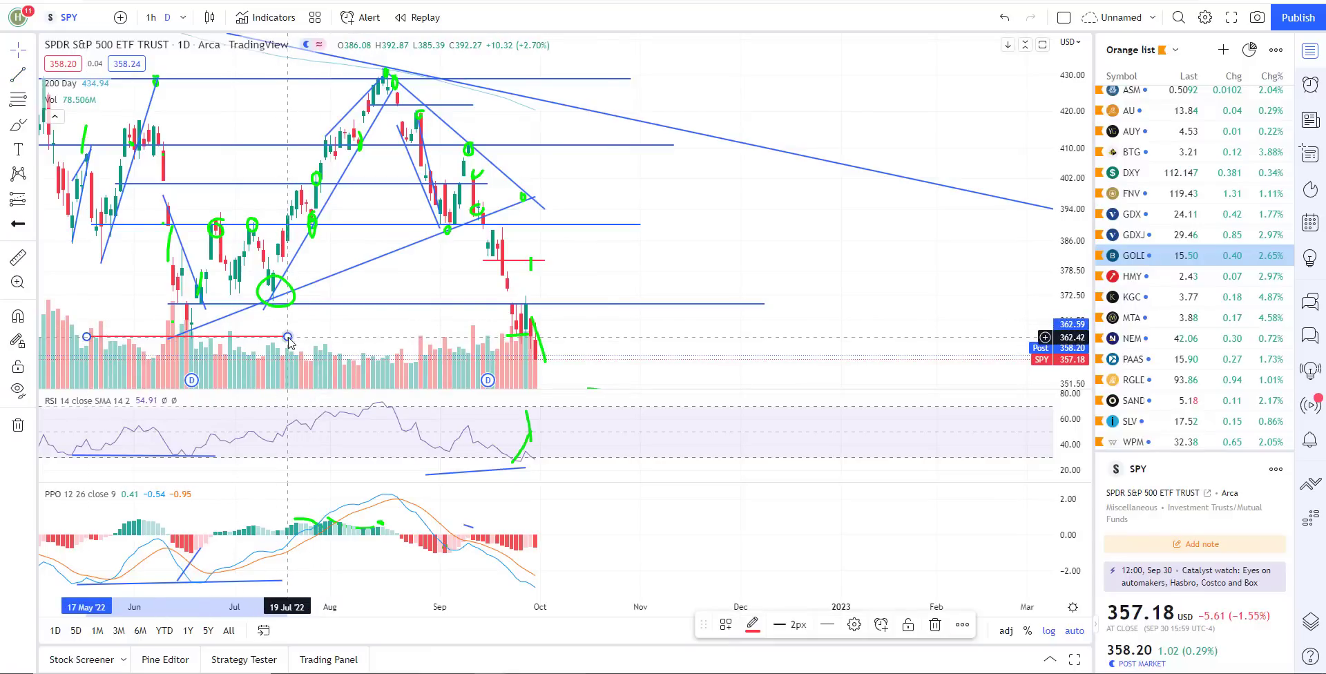
{"action": "left_click", "coordinate": [786, 338]}
{"action": "scroll", "coordinate": [515, 352], "scroll_direction": "up", "scroll_amount": 3}
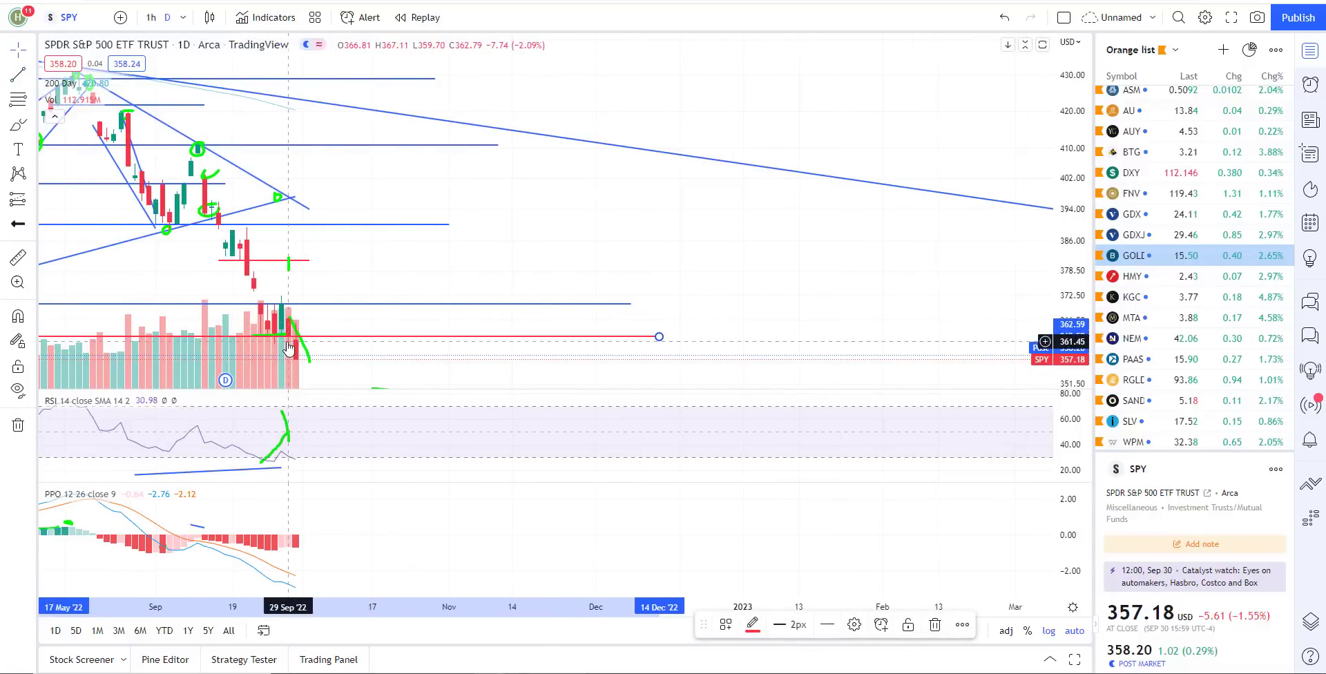
{"action": "scroll", "coordinate": [289, 347], "scroll_direction": "up", "scroll_amount": 1}
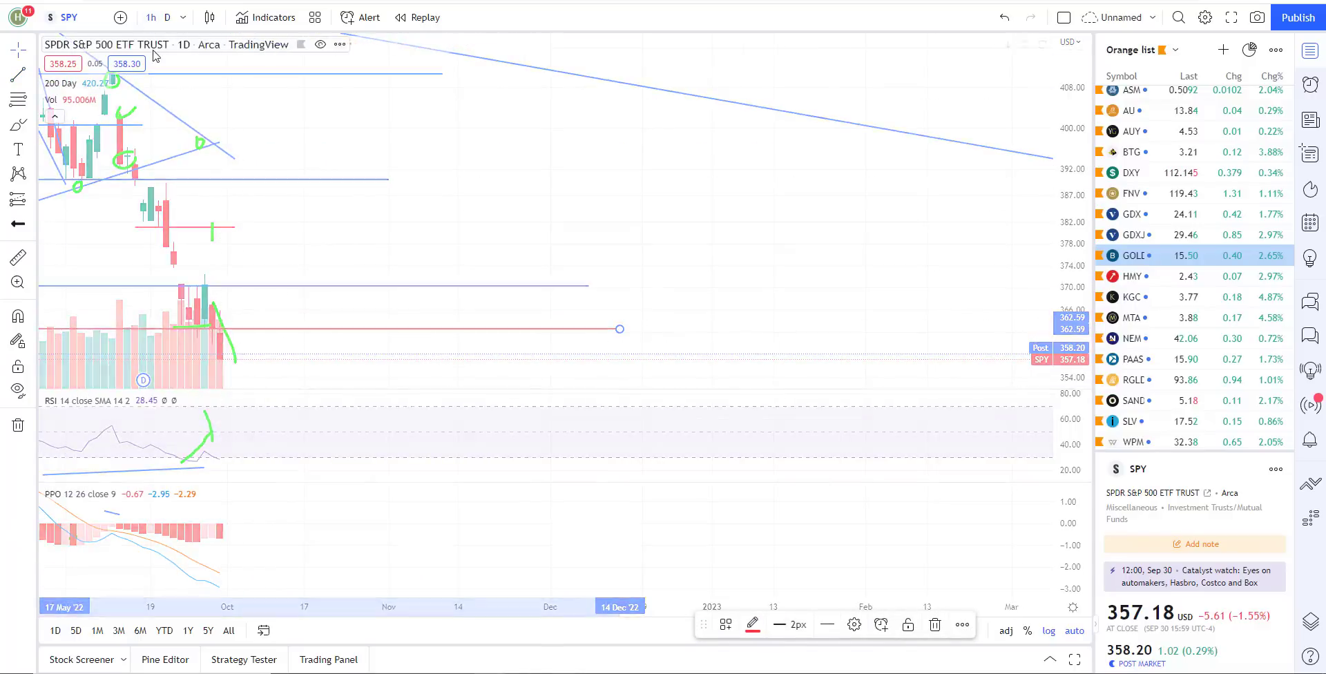
Step: On the one-hour SPY chart, draw a red trend line under the August–September PPO lows and extend the blue RSI line to 17 Oct 2022
{"action": "left_click", "coordinate": [150, 17]}
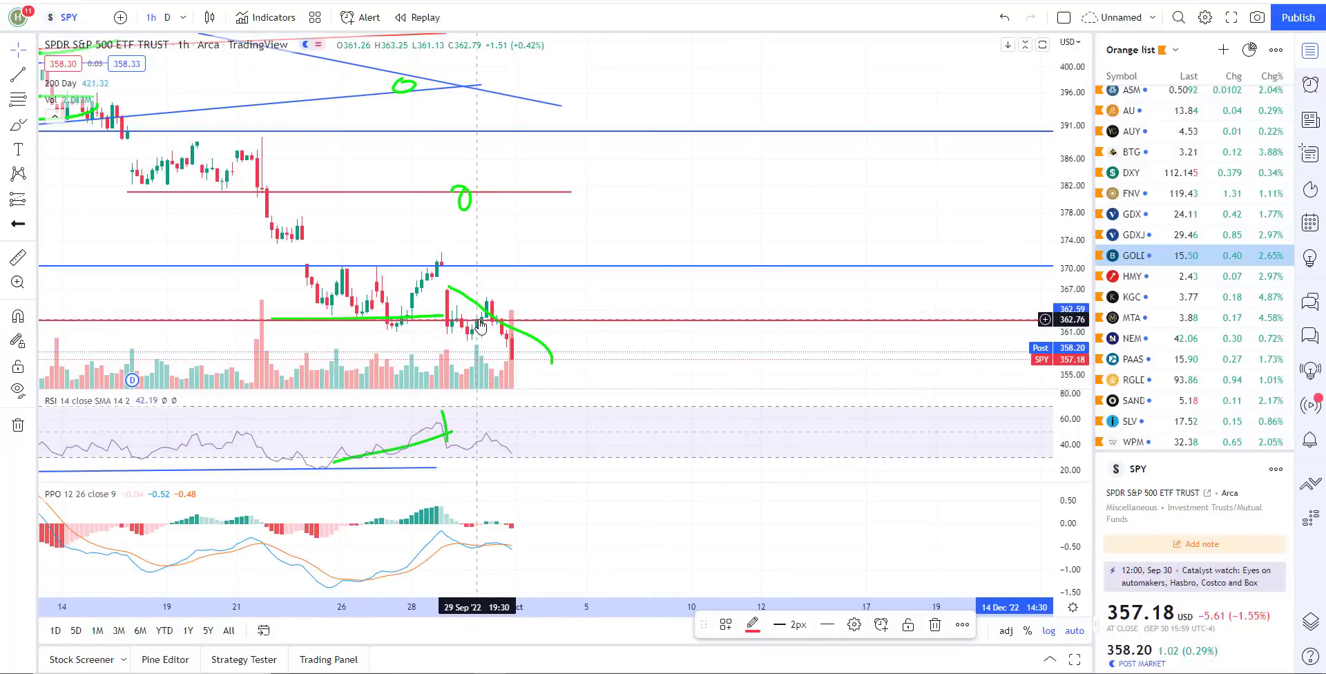
{"action": "scroll", "coordinate": [529, 331], "scroll_direction": "up", "scroll_amount": 3}
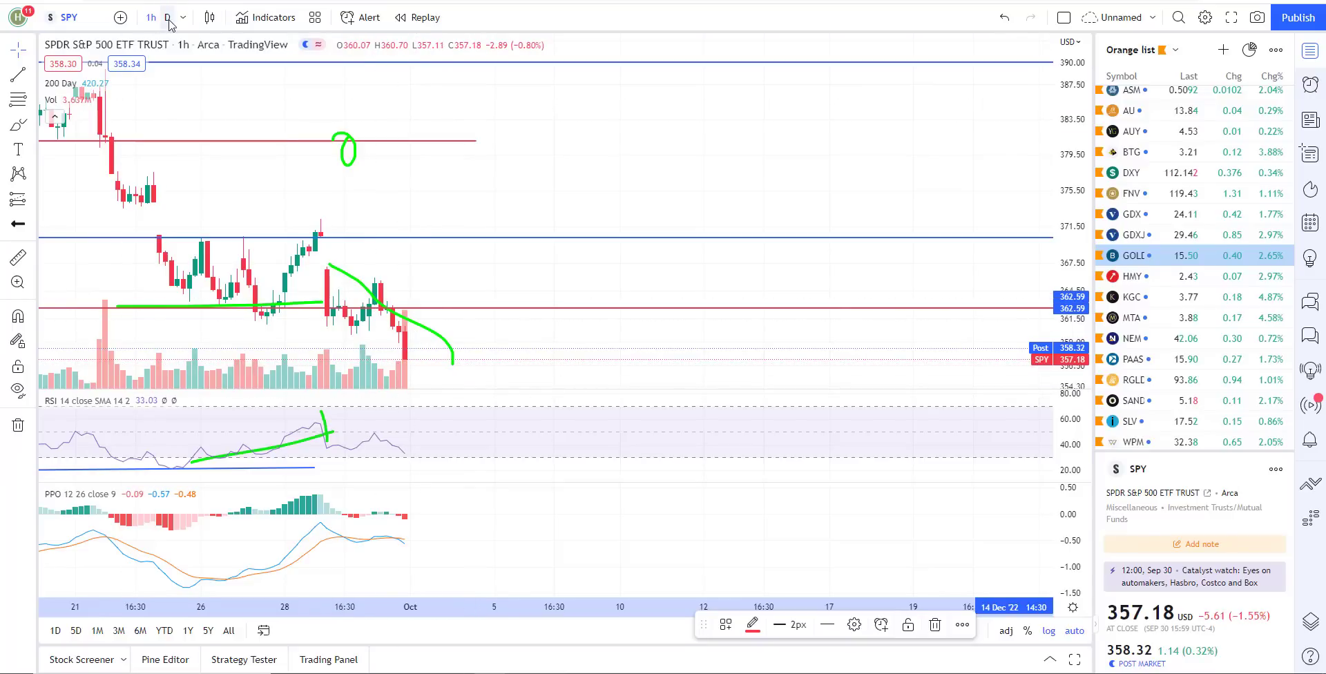
{"action": "scroll", "coordinate": [484, 262], "scroll_direction": "down", "scroll_amount": 3}
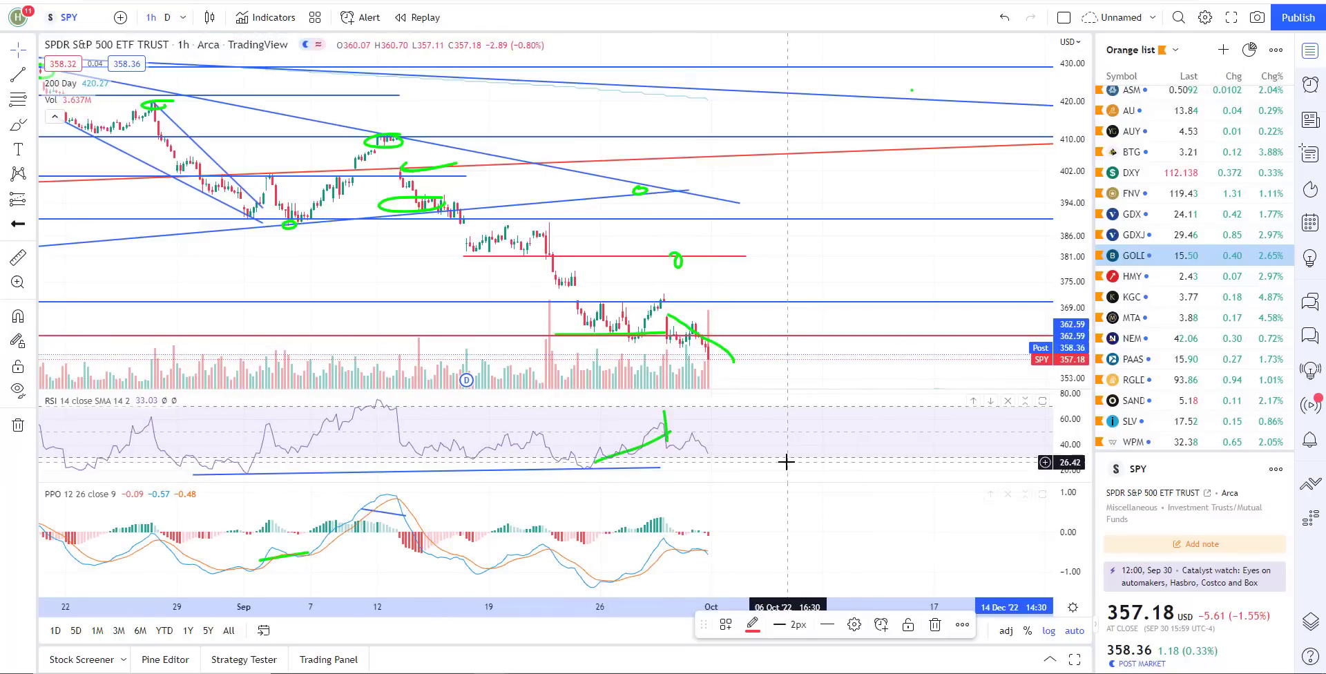
{"action": "scroll", "coordinate": [592, 343], "scroll_direction": "down", "scroll_amount": 2}
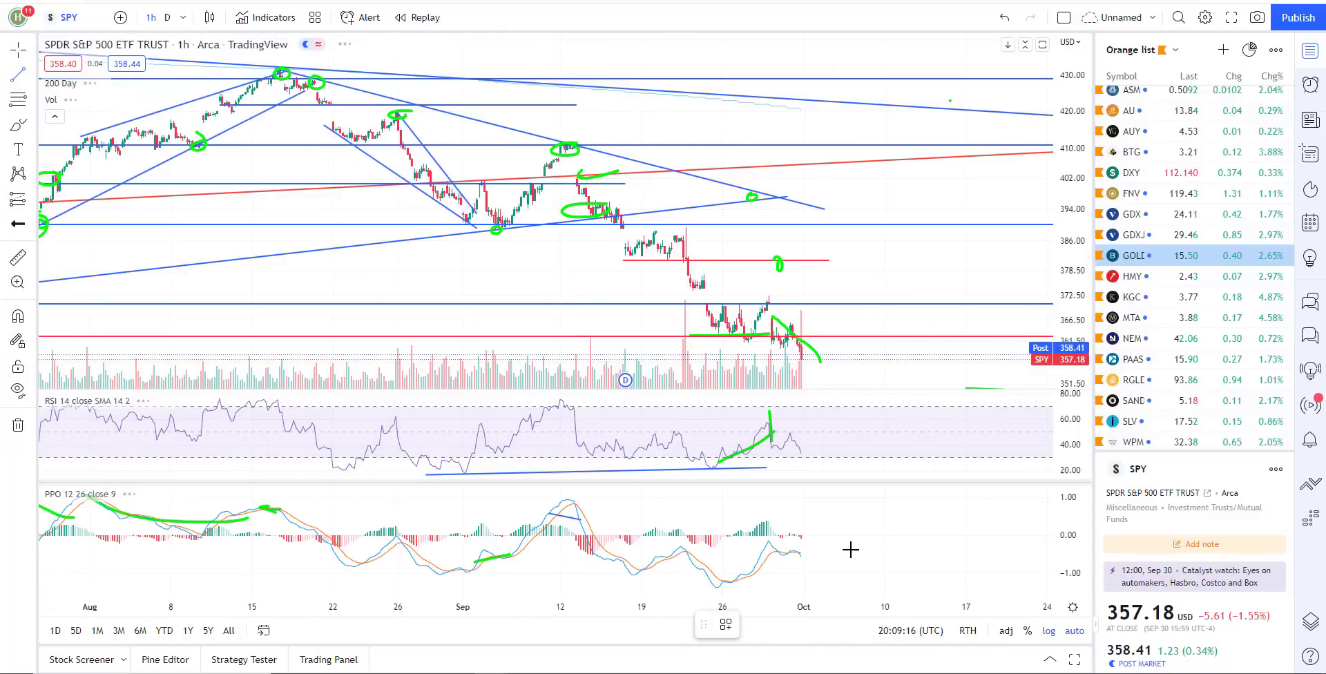
{"action": "left_click_drag", "start_coordinate": [444, 573], "coordinate": [780, 589]}
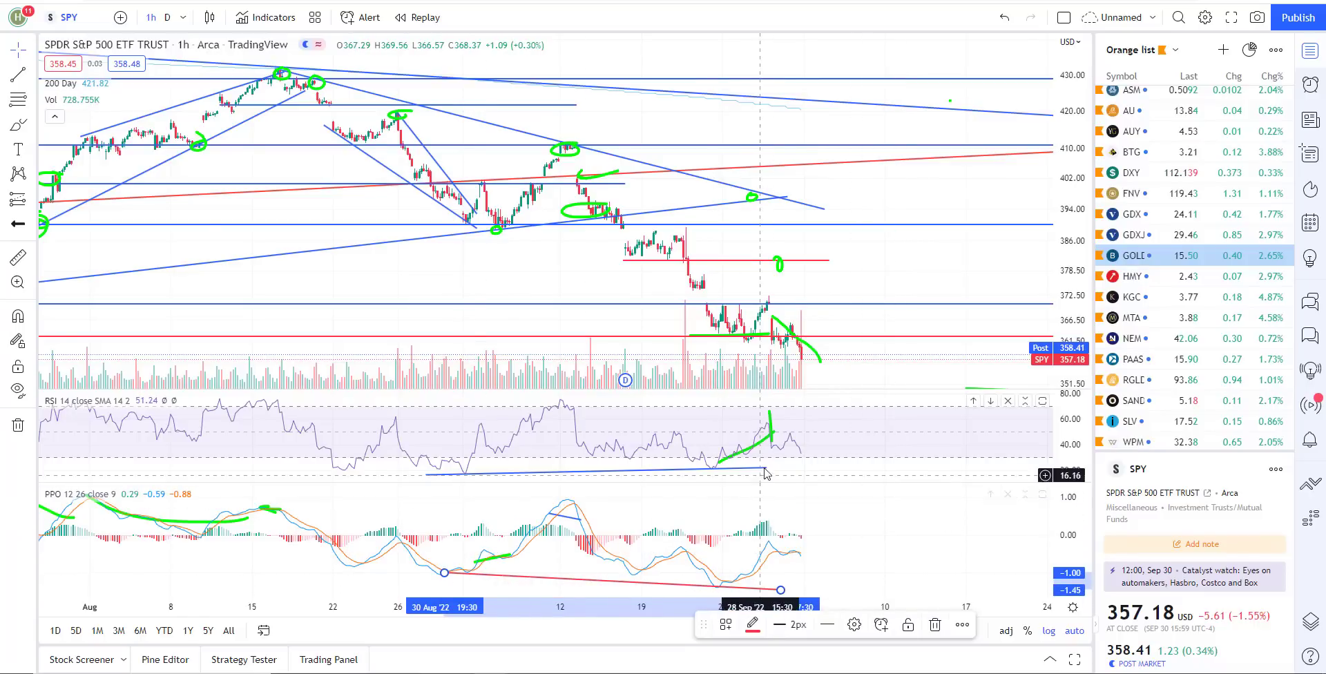
{"action": "left_click", "coordinate": [30, 50]}
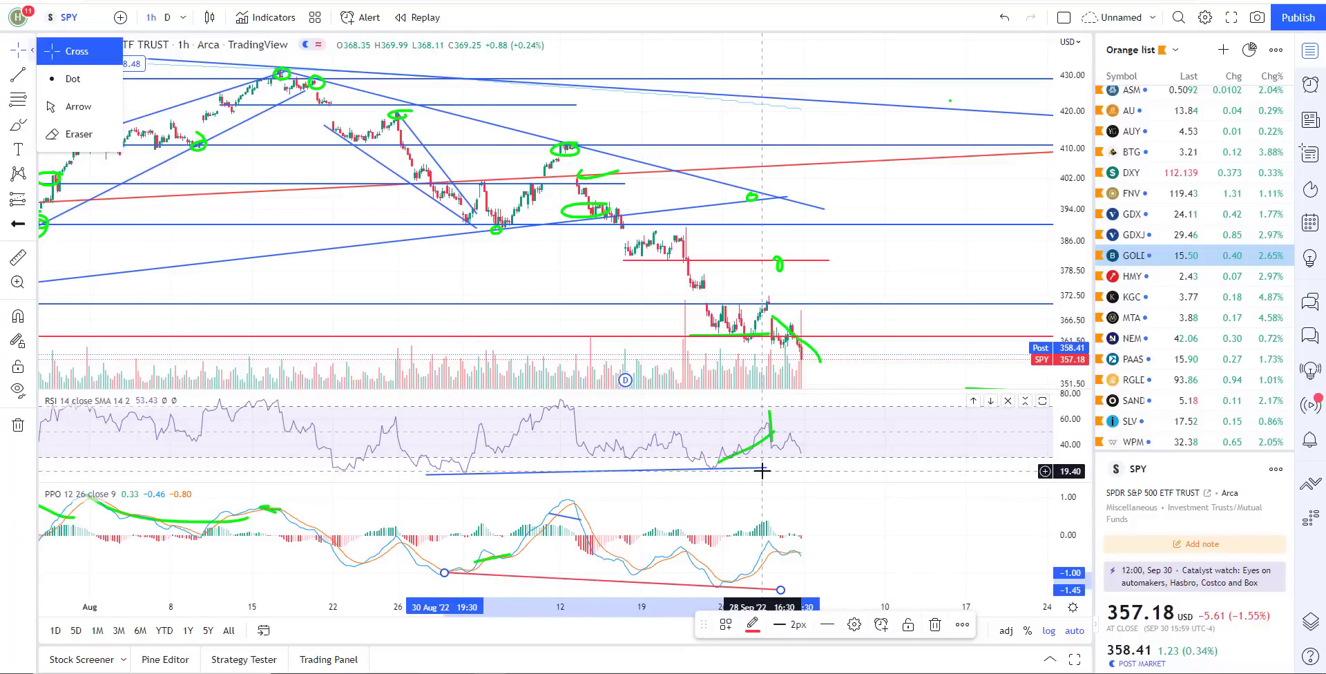
{"action": "mouse_move", "coordinate": [765, 468]}
{"action": "left_mouse_down"}
{"action": "mouse_move", "coordinate": [944, 468]}
{"action": "mouse_move", "coordinate": [971, 486]}
{"action": "mouse_move", "coordinate": [975, 467]}
{"action": "left_mouse_up"}
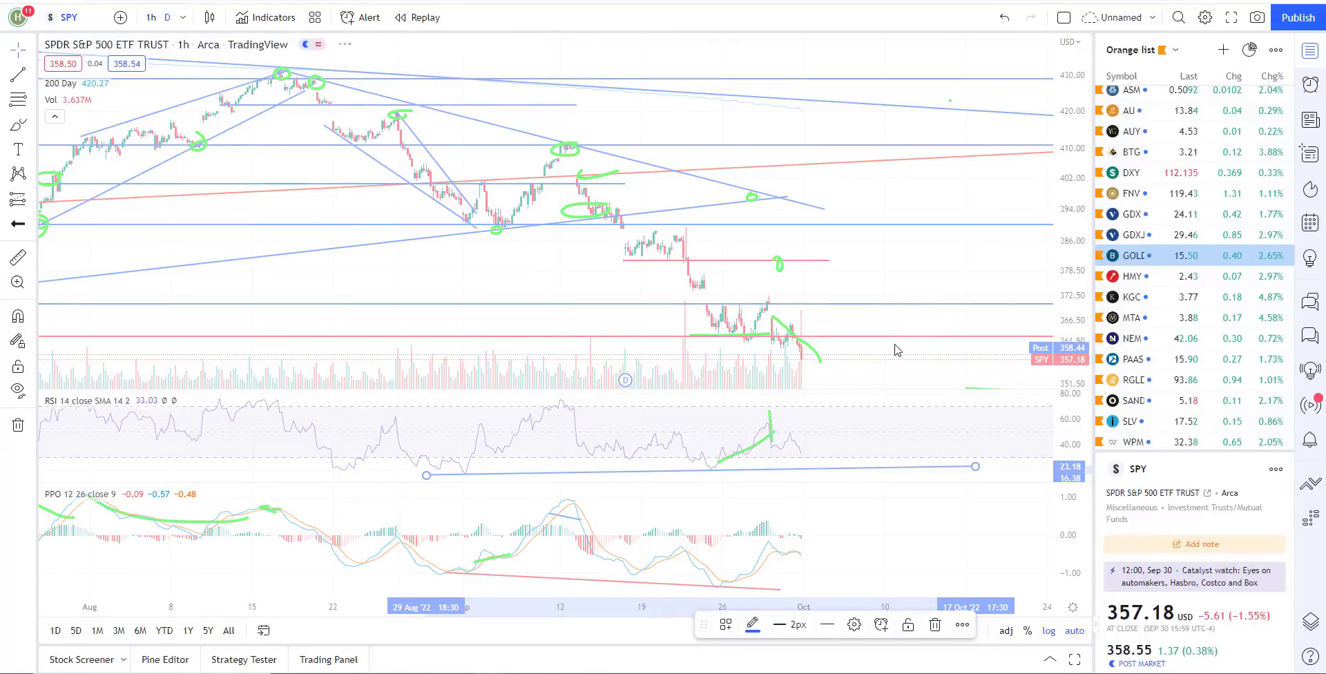
Step: On the daily SPY chart, measure the drop from the latest price down towards the purple support line
{"action": "type", "text": "1D"}
{"action": "key", "text": "Return"}
{"action": "scroll", "coordinate": [912, 277], "scroll_direction": "down", "scroll_amount": 10}
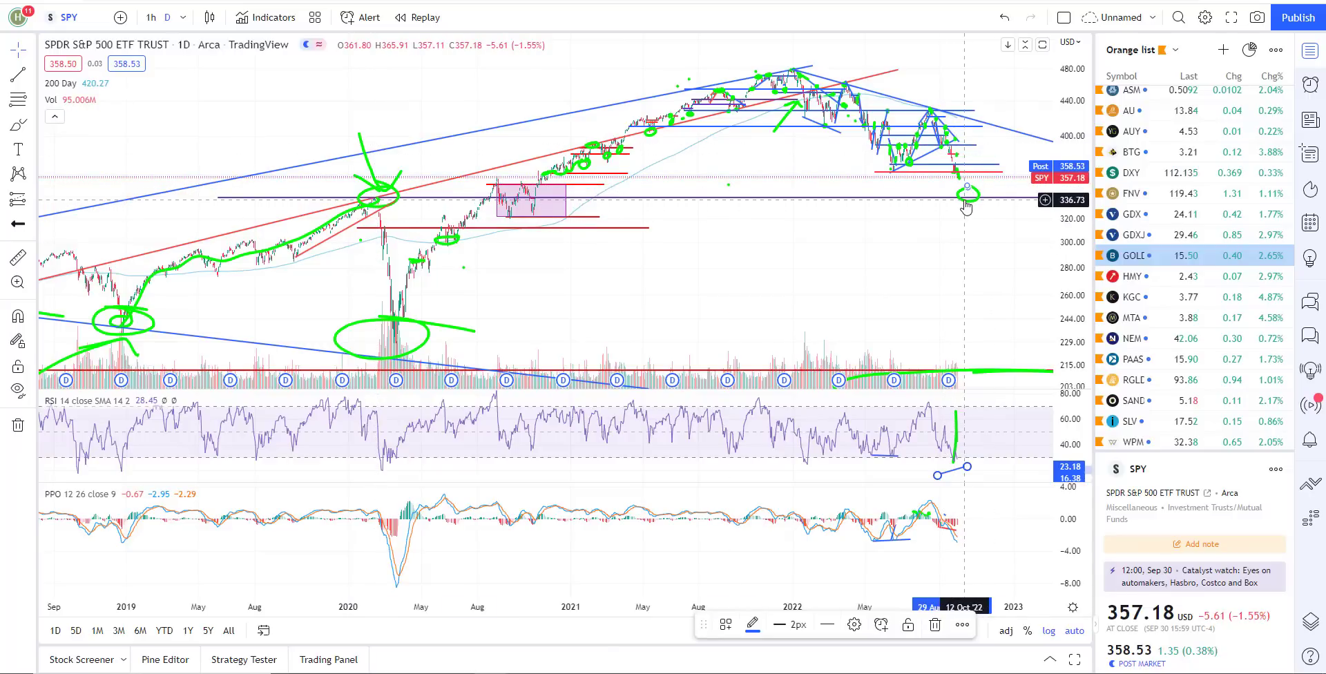
{"action": "scroll", "coordinate": [890, 307], "scroll_direction": "up", "scroll_amount": 2}
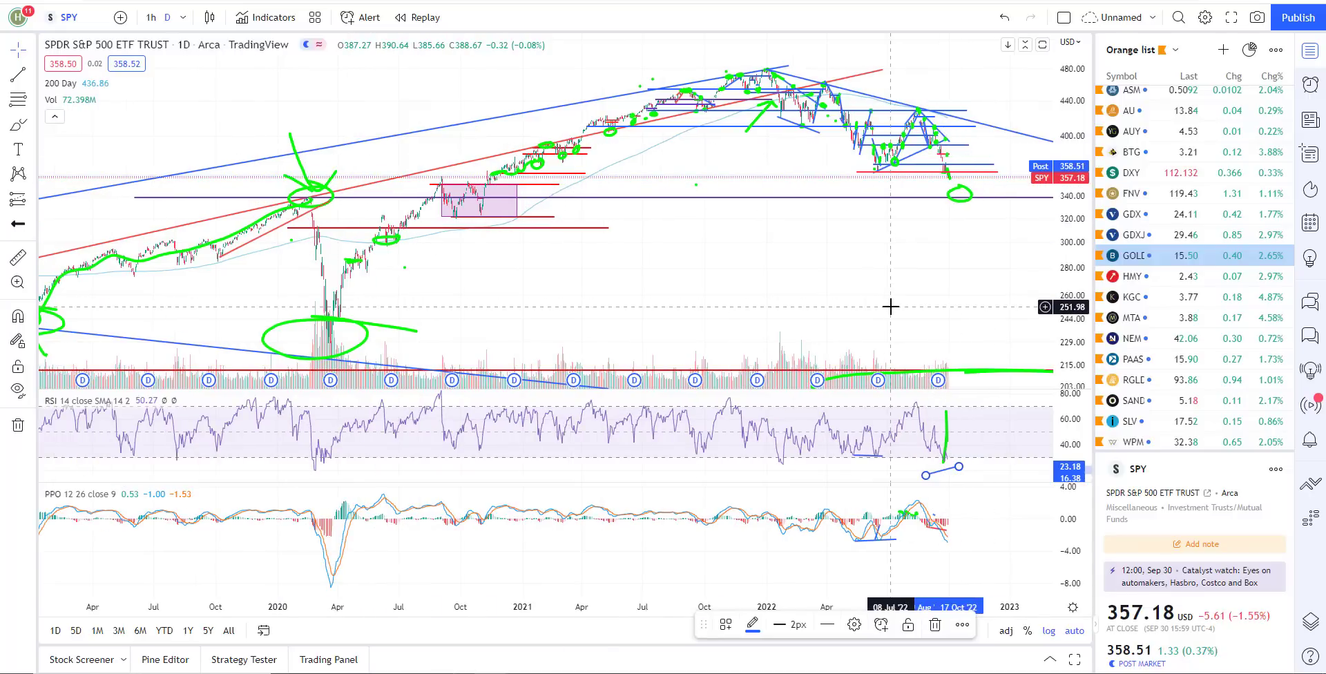
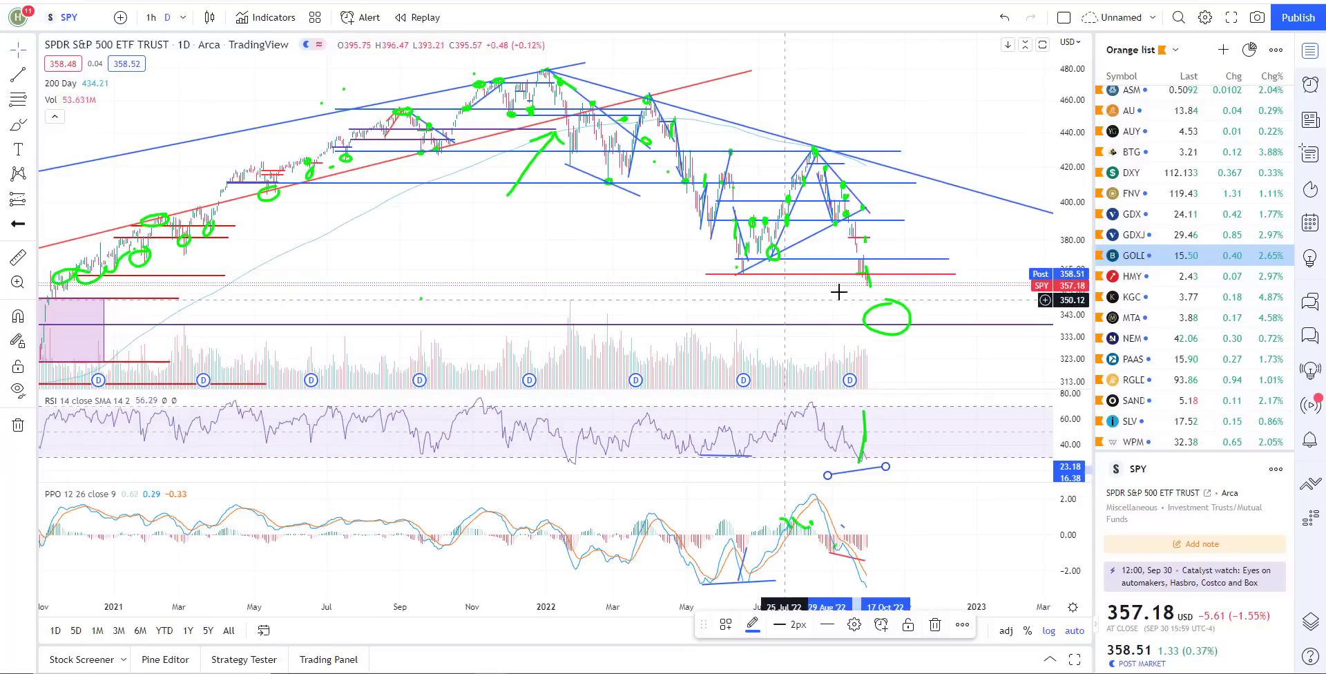
{"action": "scroll", "coordinate": [872, 308], "scroll_direction": "down", "scroll_amount": 3}
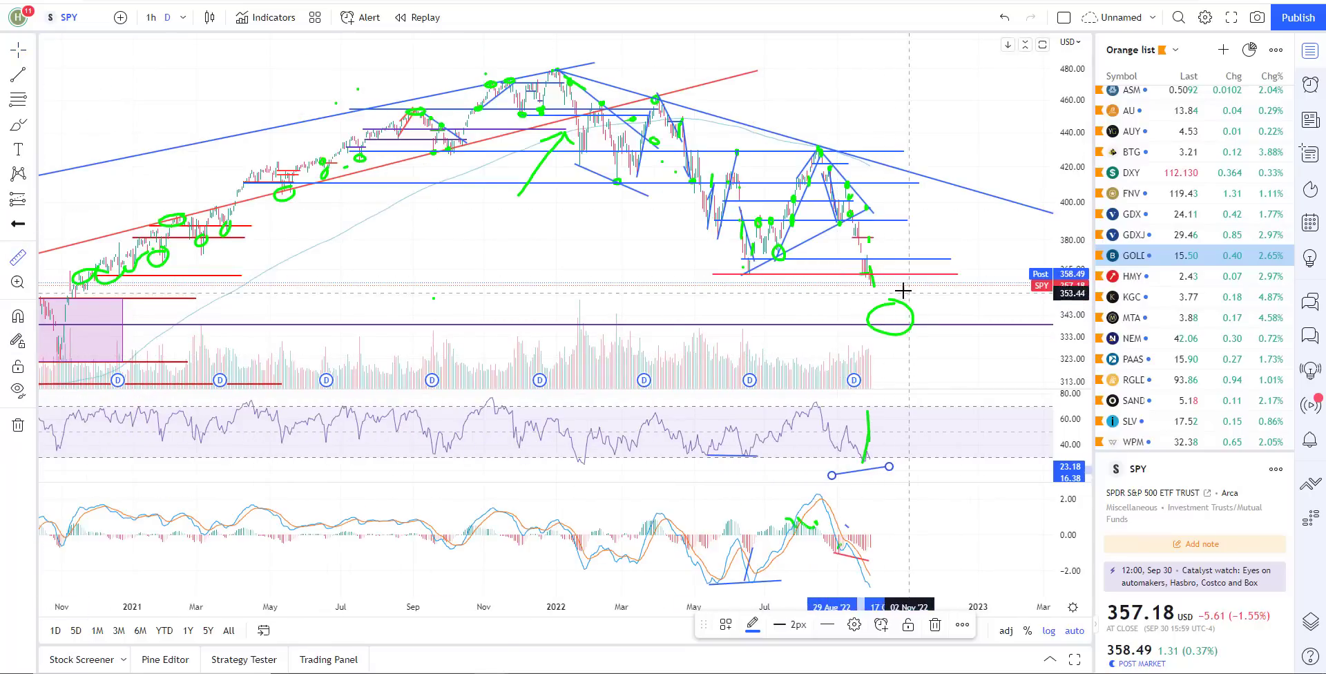
{"action": "left_click", "coordinate": [876, 284], "text": "shift"}
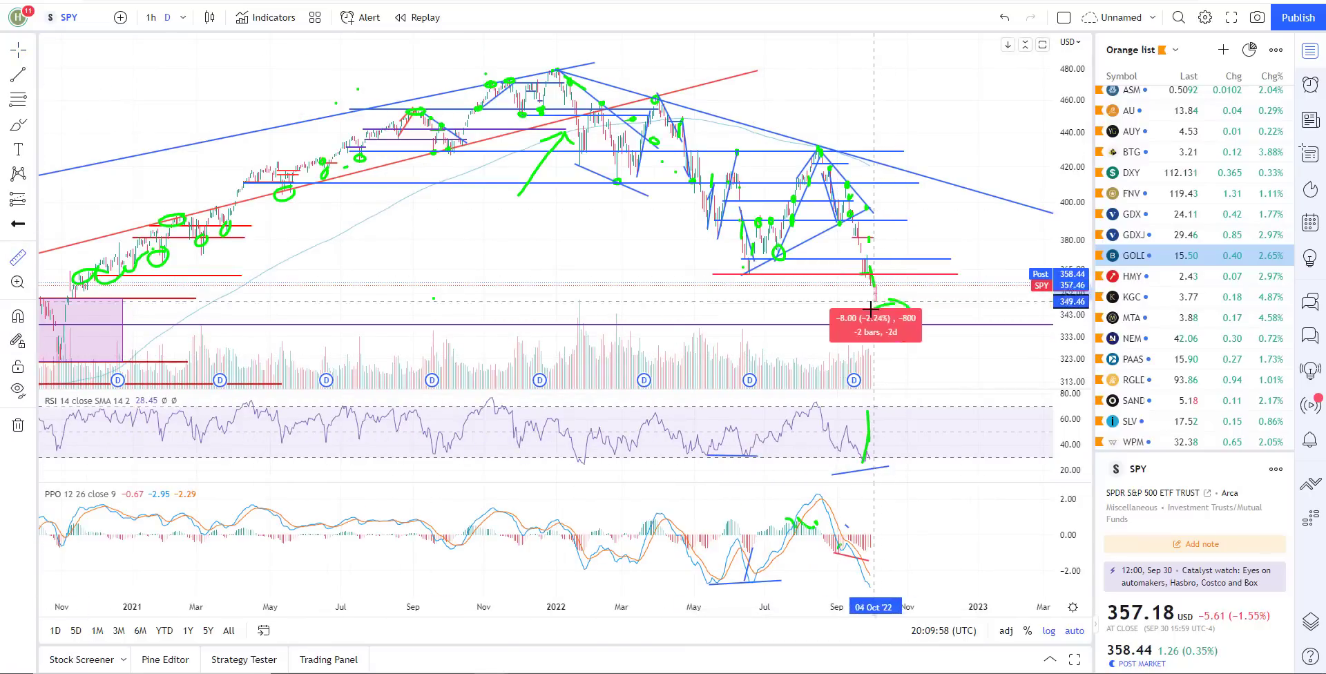
{"action": "left_click", "coordinate": [877, 323]}
{"action": "left_click", "coordinate": [915, 295]}
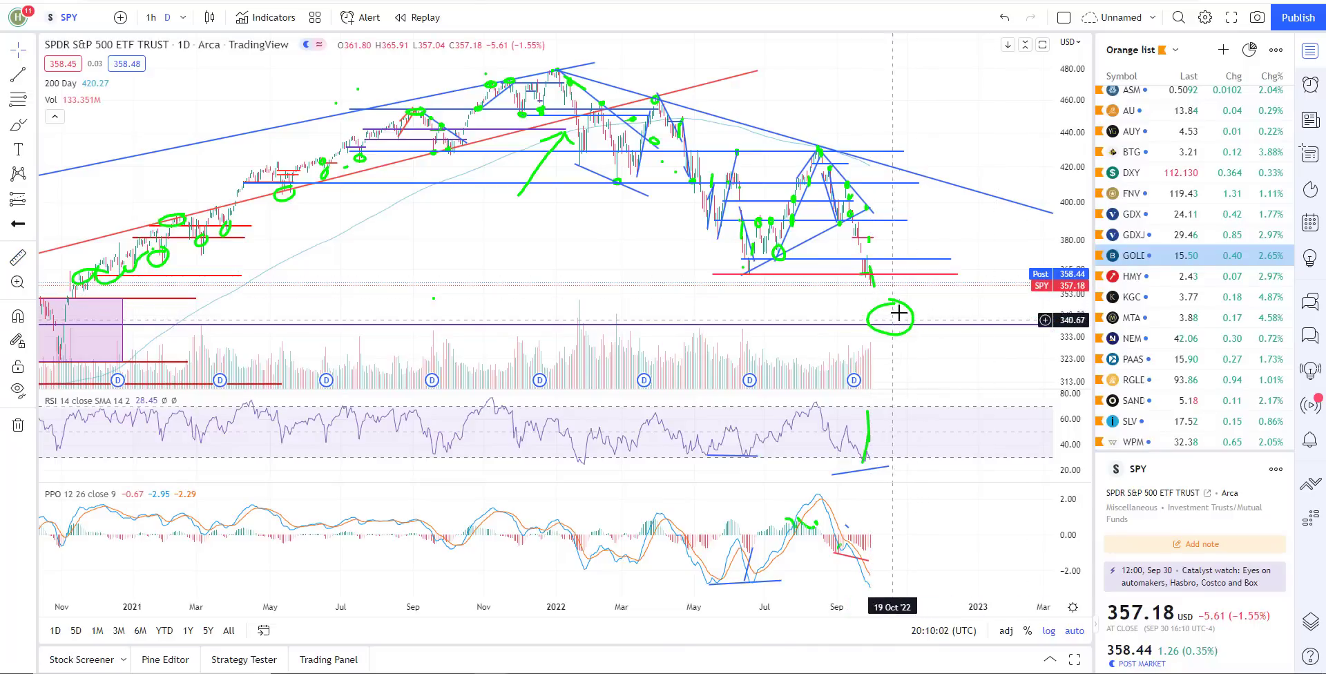
Step: Load the QQQ chart on the daily interval
{"action": "left_click", "coordinate": [88, 24]}
{"action": "type", "text": "QQQ"}
{"action": "key", "text": "Return"}
{"action": "scroll", "coordinate": [420, 130], "scroll_direction": "down", "scroll_amount": 5}
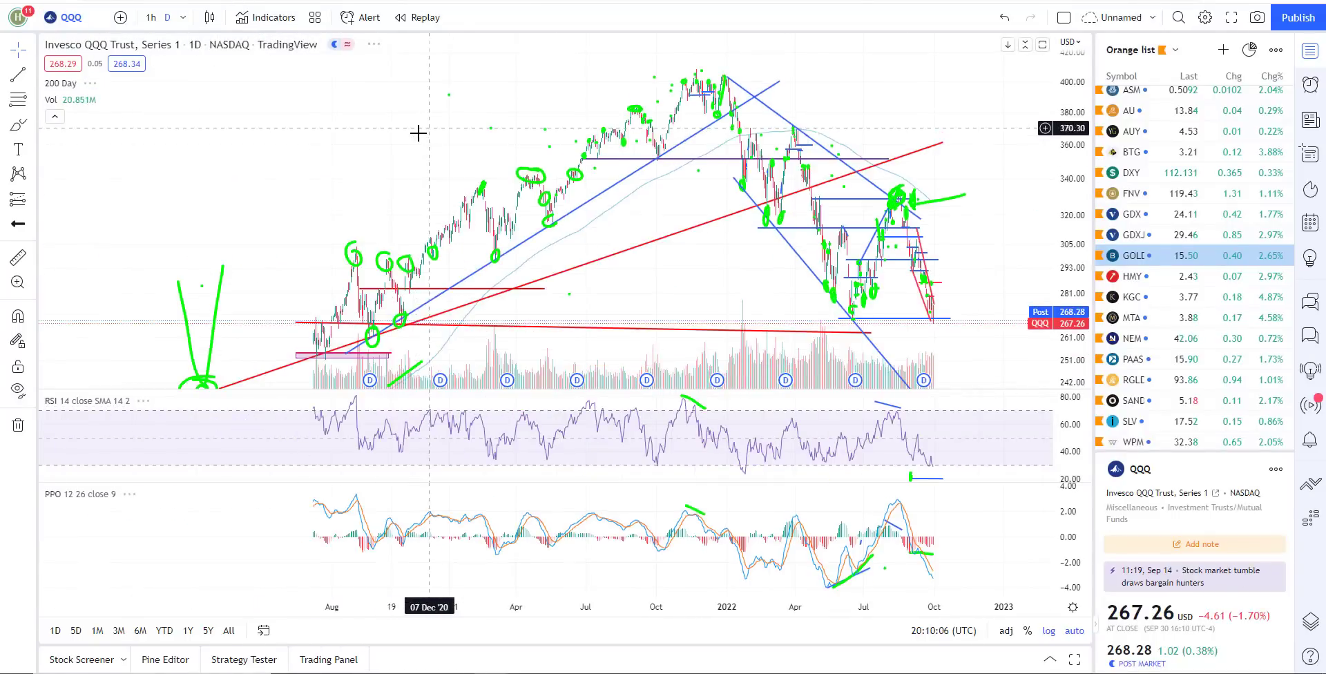
Step: Measure the drop from the latest QQQ price to the blue support line at the February 2020 high
{"action": "scroll", "coordinate": [622, 273], "scroll_direction": "up", "scroll_amount": 1}
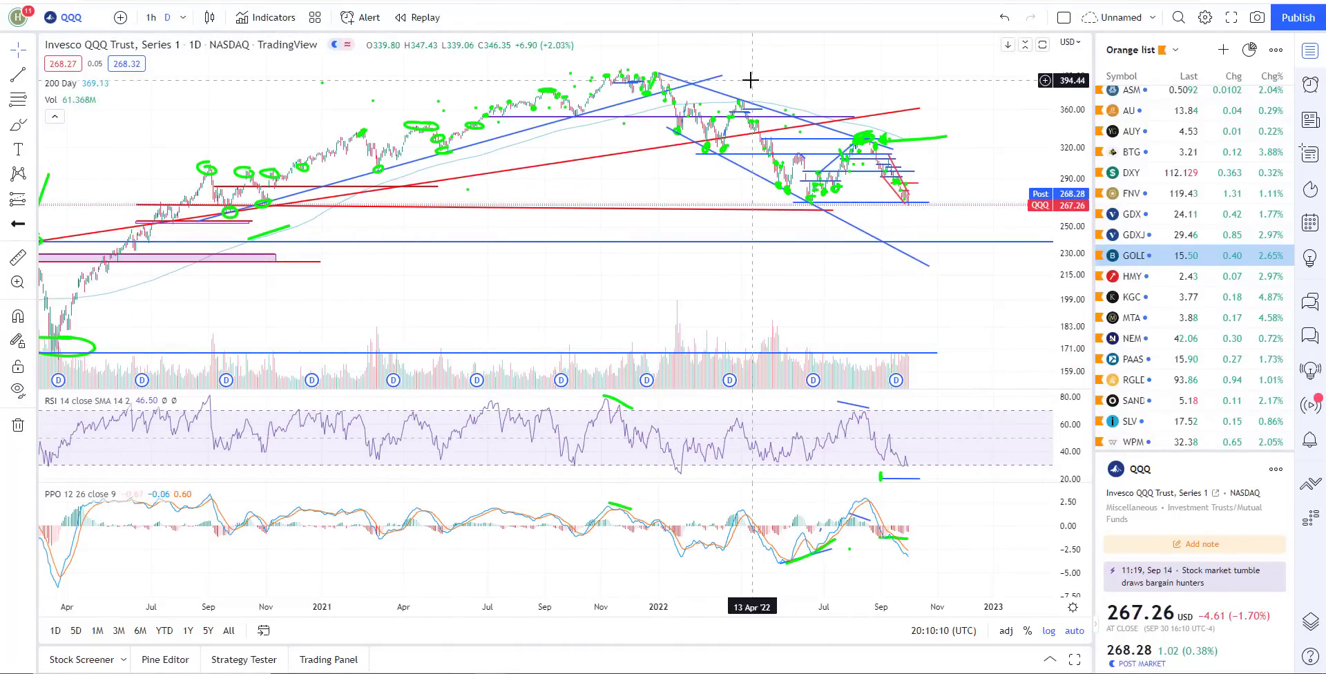
{"action": "scroll", "coordinate": [649, 109], "scroll_direction": "up", "scroll_amount": 2}
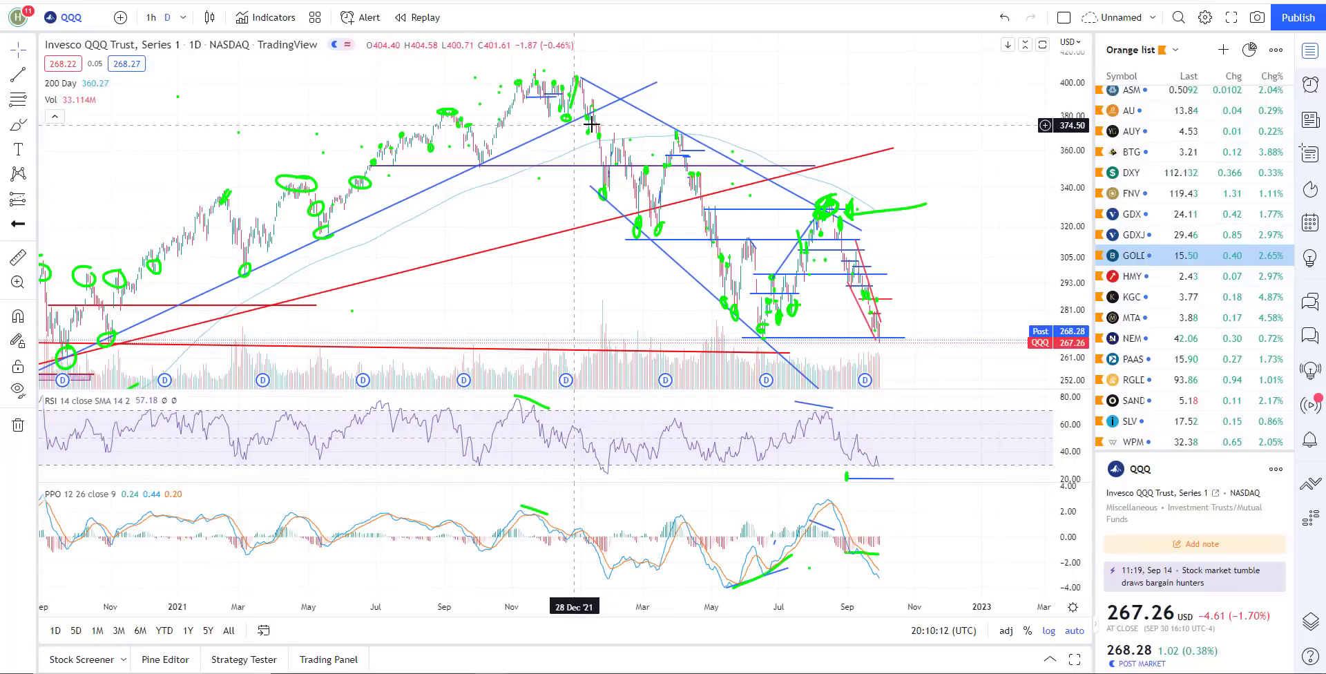
{"action": "scroll", "coordinate": [593, 124], "scroll_direction": "down", "scroll_amount": 2}
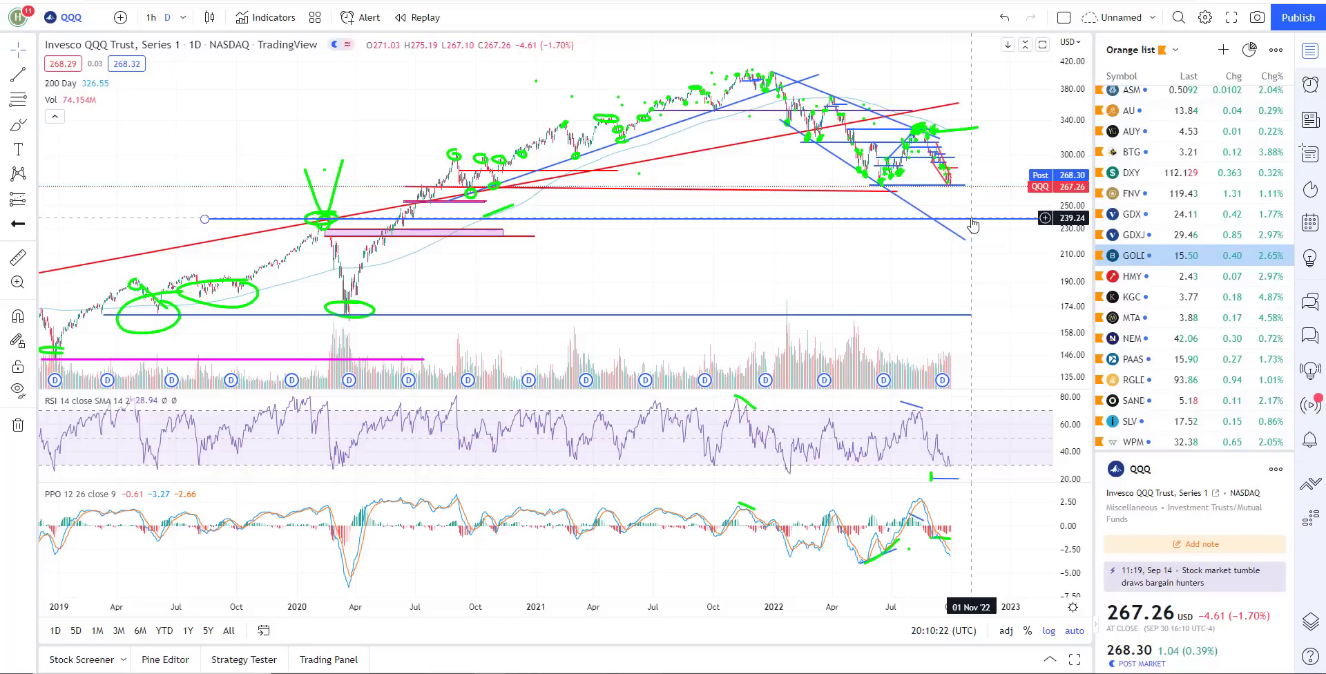
{"action": "scroll", "coordinate": [973, 224], "scroll_direction": "up", "scroll_amount": 1}
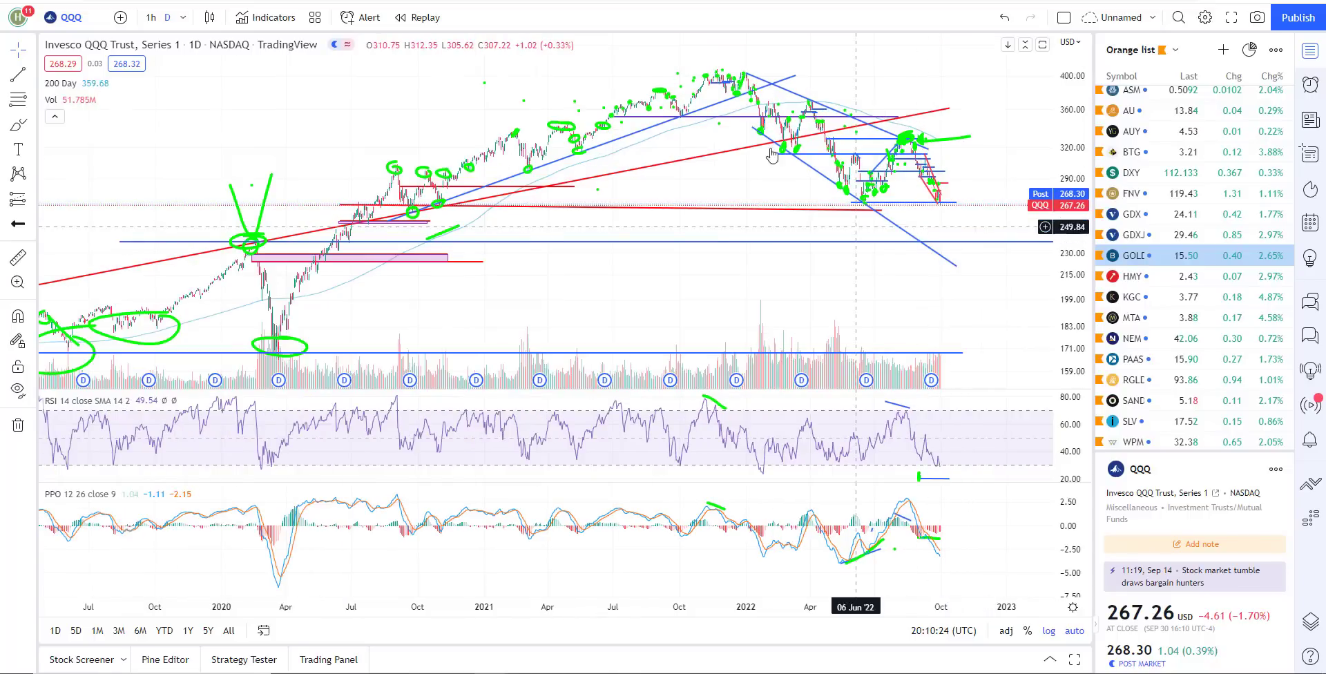
{"action": "left_click", "coordinate": [944, 203], "text": "shift"}
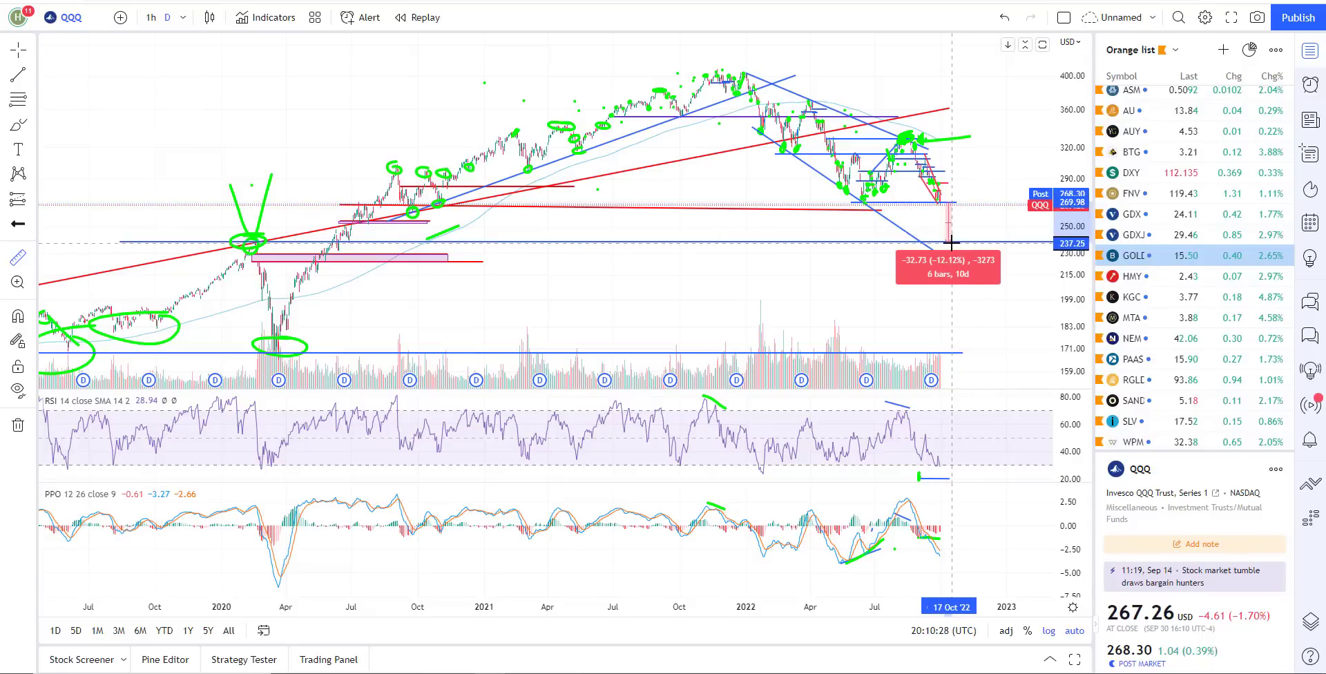
{"action": "left_click", "coordinate": [826, 275]}
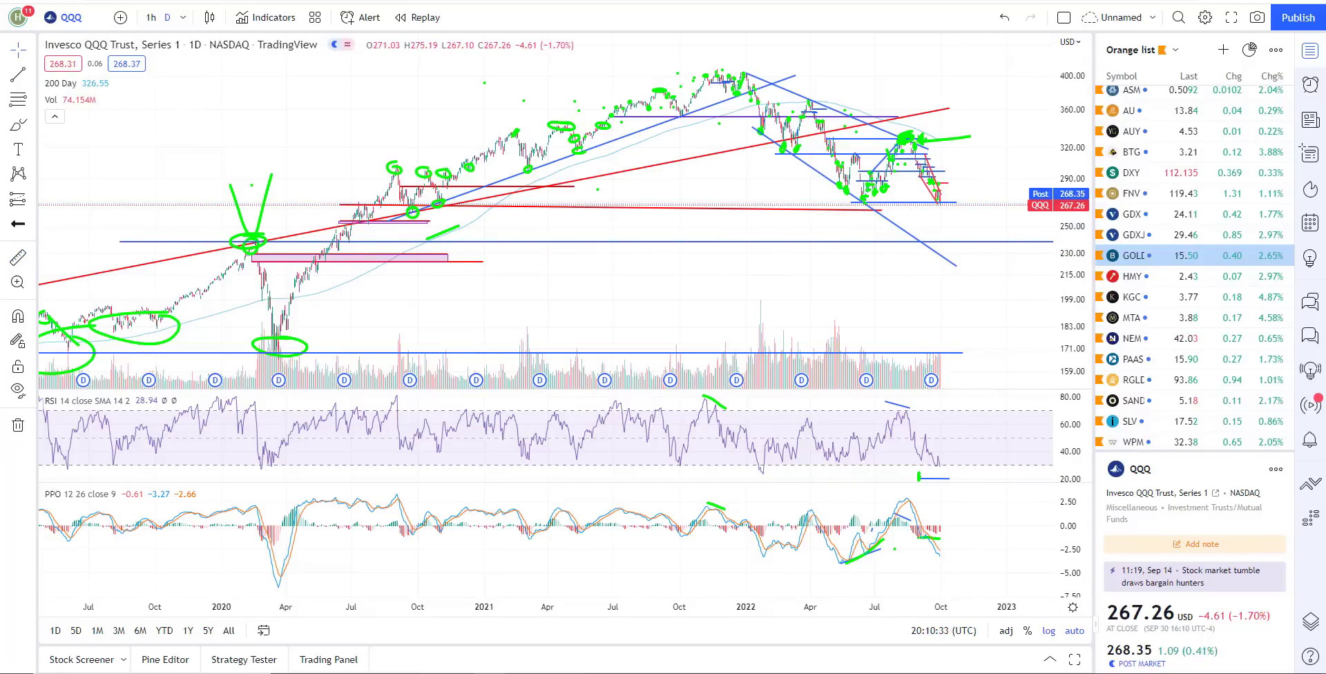
Step: Load the daily GOLD chart and extend the purple support line, at about 1682, to 9 Jan 2023
{"action": "key", "text": "space"}
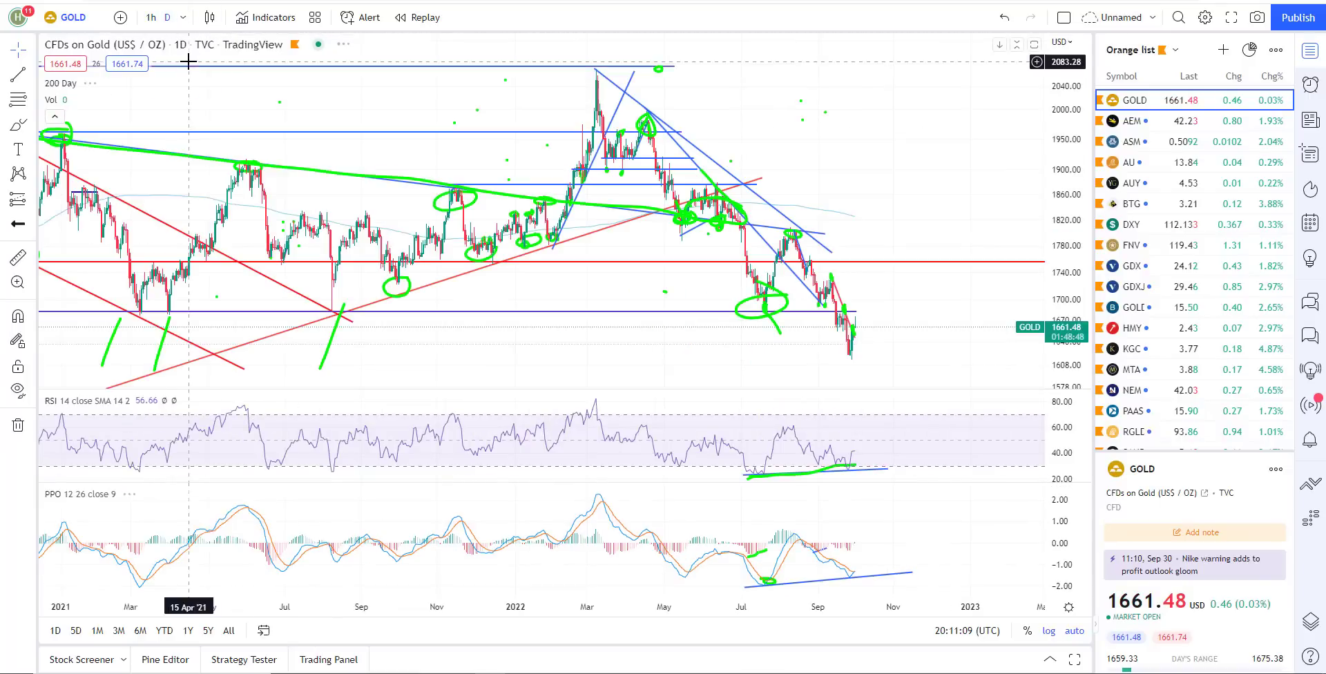
{"action": "scroll", "coordinate": [781, 324], "scroll_direction": "up", "scroll_amount": 3}
{"action": "scroll", "coordinate": [760, 345], "scroll_direction": "up", "scroll_amount": 2}
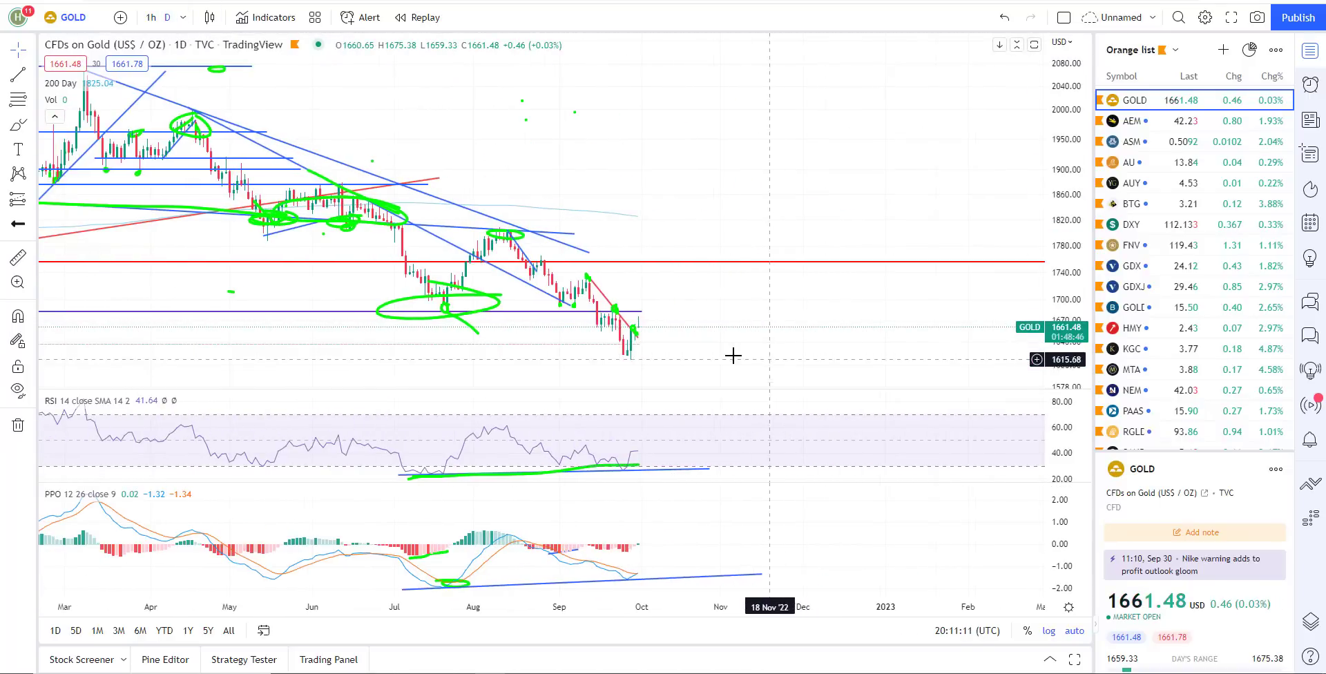
{"action": "scroll", "coordinate": [733, 356], "scroll_direction": "up", "scroll_amount": 2}
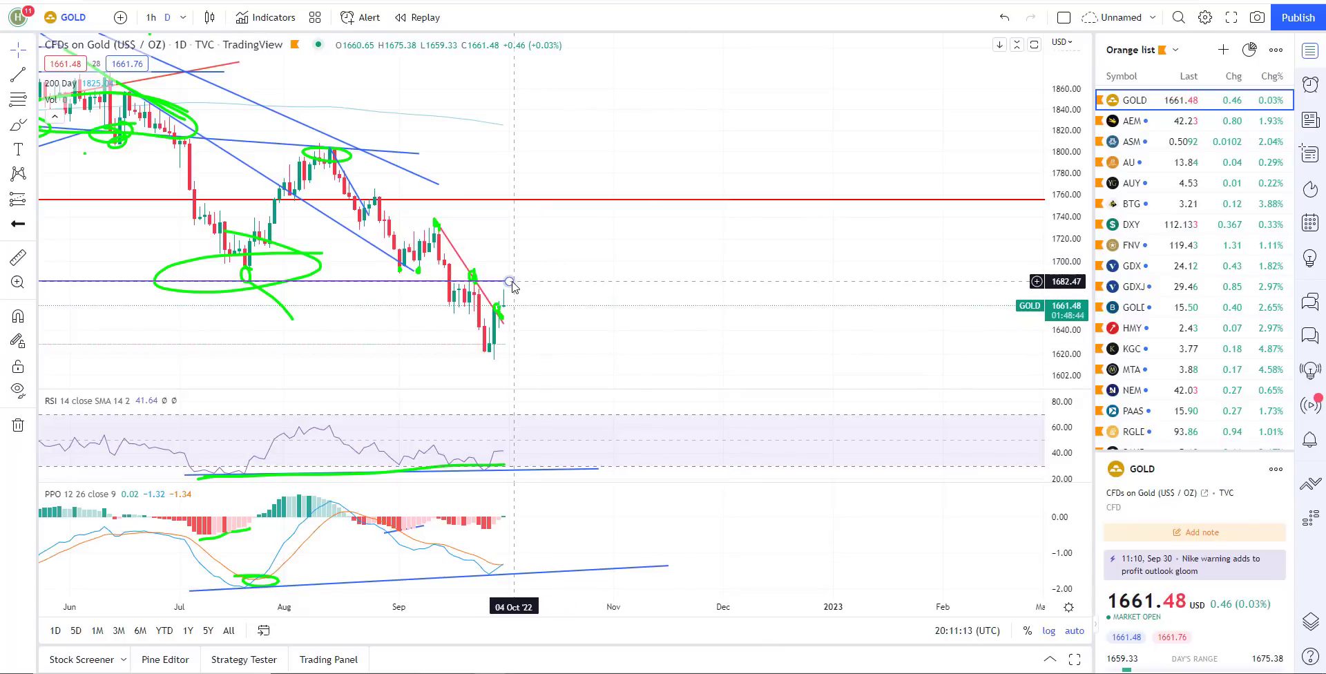
{"action": "left_click_drag", "start_coordinate": [510, 282], "coordinate": [855, 281]}
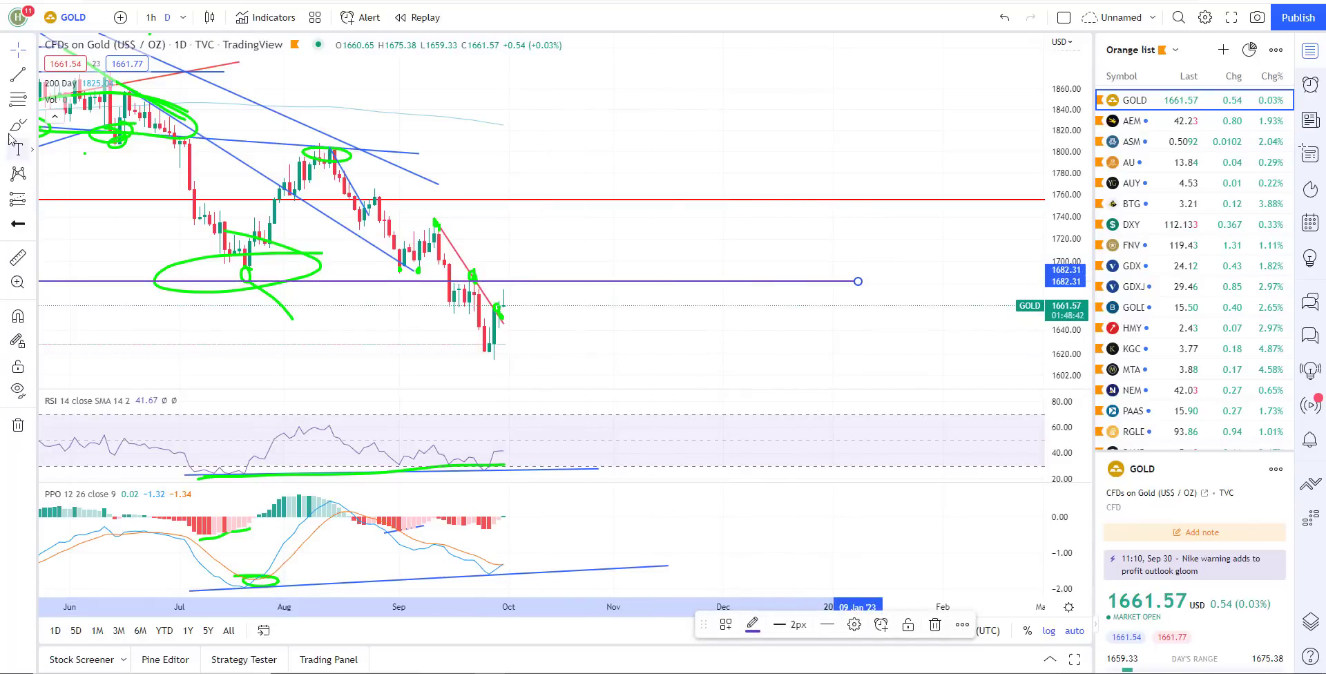
Step: Mark the area just above the purple gold support line in green and circle the late-September low below it
{"action": "mouse_move", "coordinate": [545, 256]}
{"action": "left_mouse_down"}
{"action": "mouse_move", "coordinate": [505, 280]}
{"action": "mouse_move", "coordinate": [555, 273]}
{"action": "left_mouse_up"}
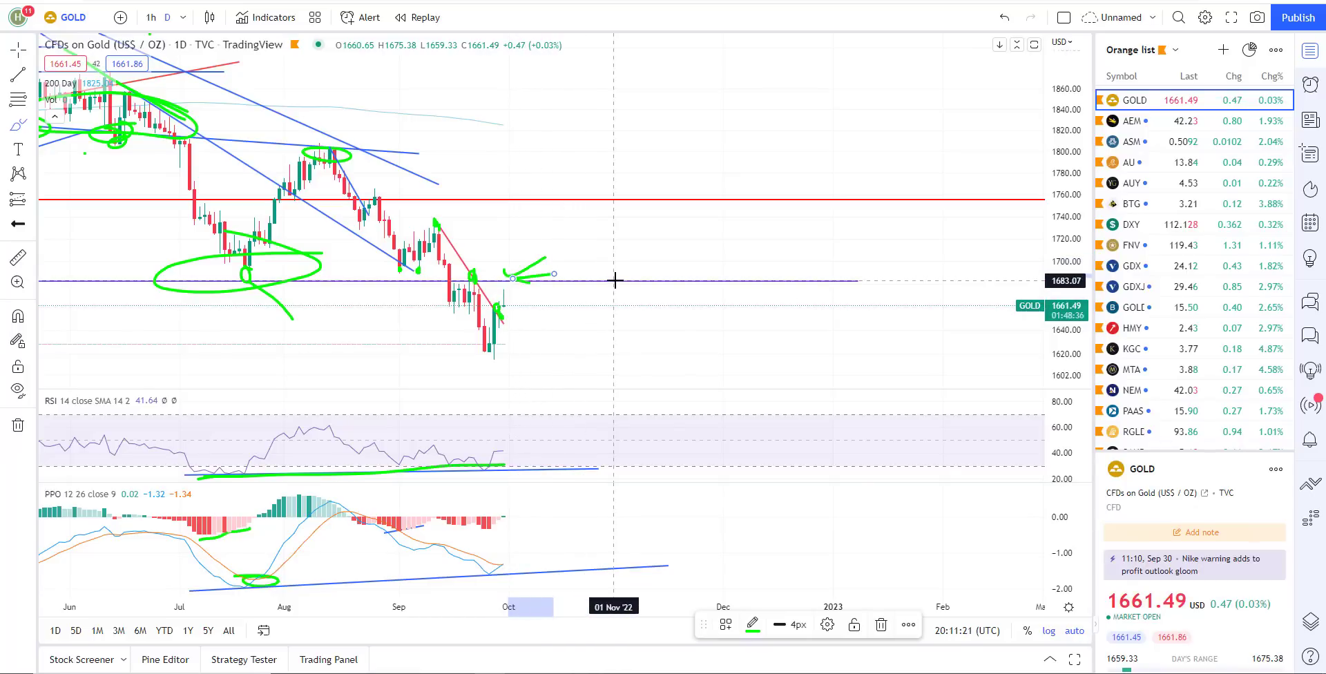
{"action": "mouse_move", "coordinate": [524, 246]}
{"action": "left_mouse_down"}
{"action": "mouse_move", "coordinate": [549, 257]}
{"action": "mouse_move", "coordinate": [484, 286]}
{"action": "mouse_move", "coordinate": [433, 342]}
{"action": "left_mouse_up"}
{"action": "left_click_drag", "start_coordinate": [536, 354], "coordinate": [489, 284]}
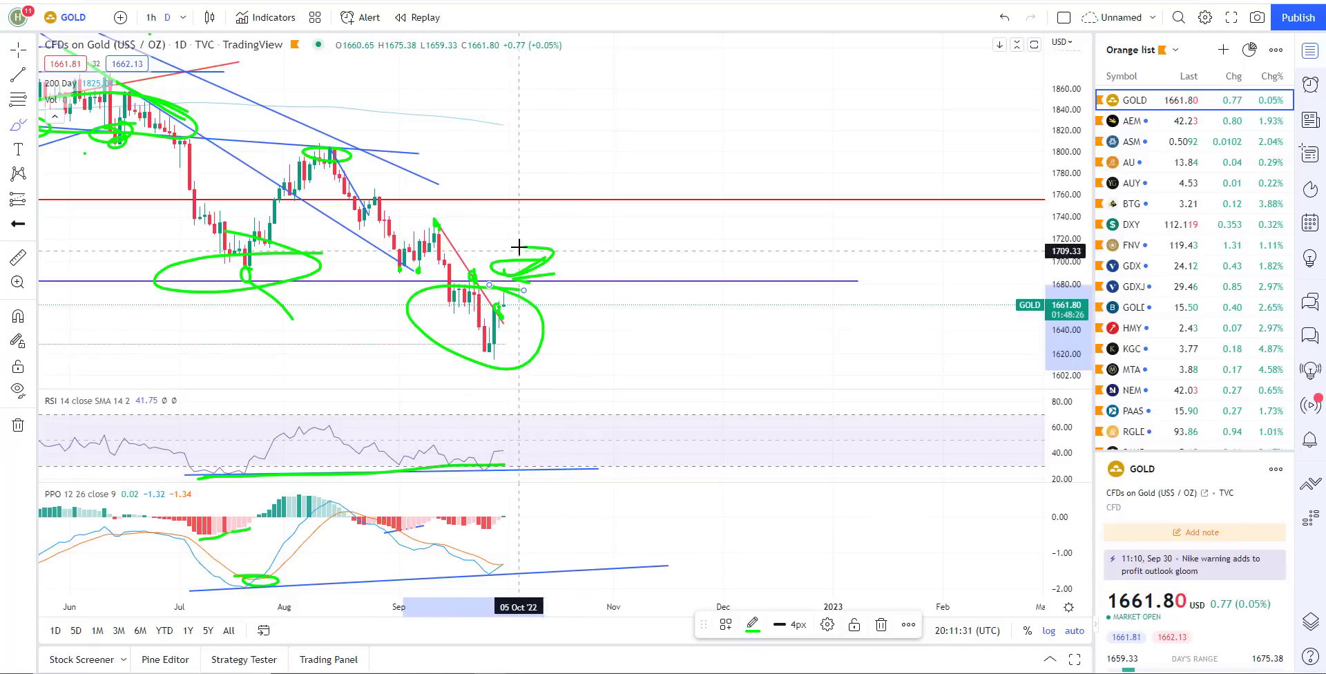
Step: Review gold's longer price history around the purple support line and load the GDX chart from the watchlist
{"action": "scroll", "coordinate": [517, 304], "scroll_direction": "down", "scroll_amount": 4}
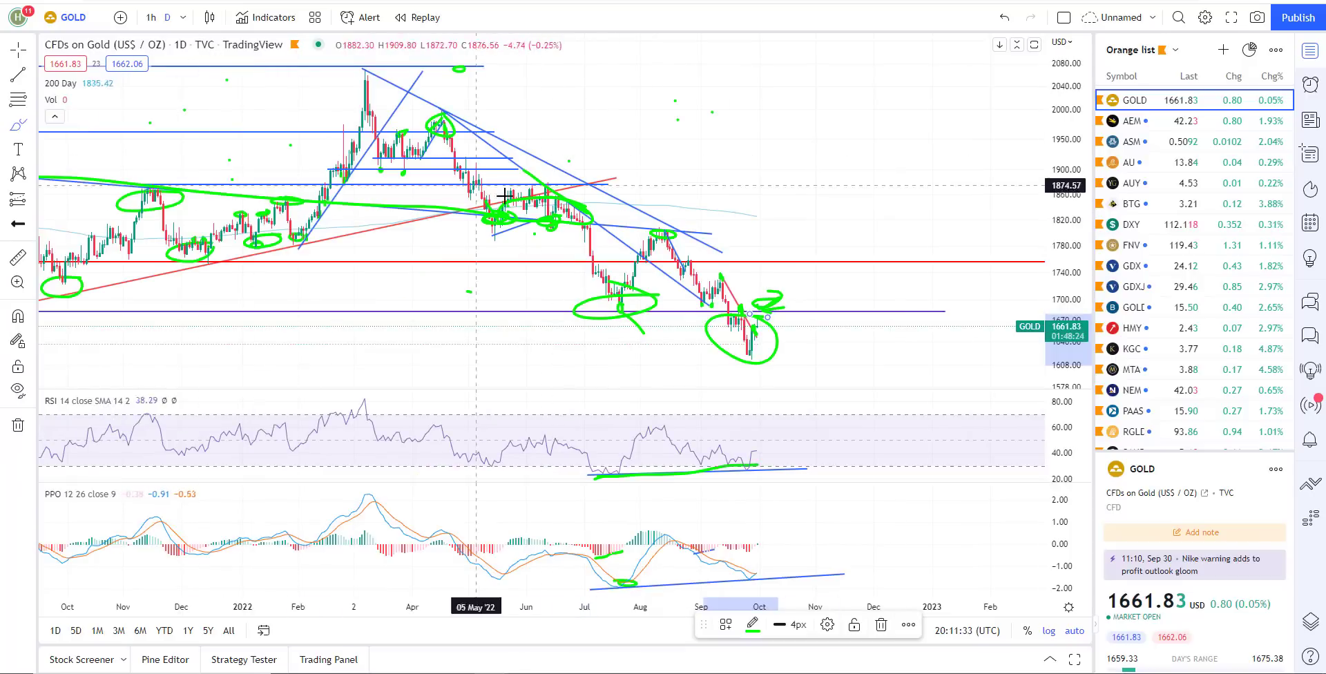
{"action": "scroll", "coordinate": [933, 311], "scroll_direction": "down", "scroll_amount": 5}
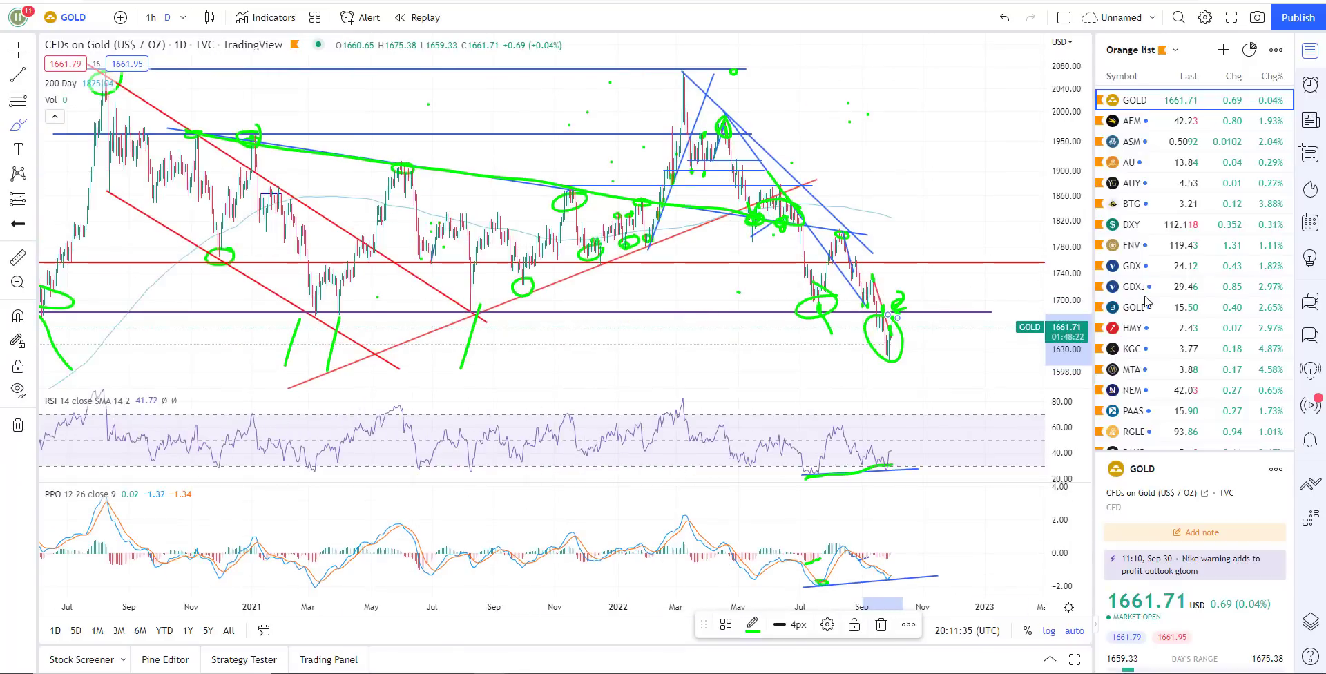
{"action": "scroll", "coordinate": [1146, 299], "scroll_direction": "down", "scroll_amount": 4}
{"action": "left_click", "coordinate": [1133, 145]}
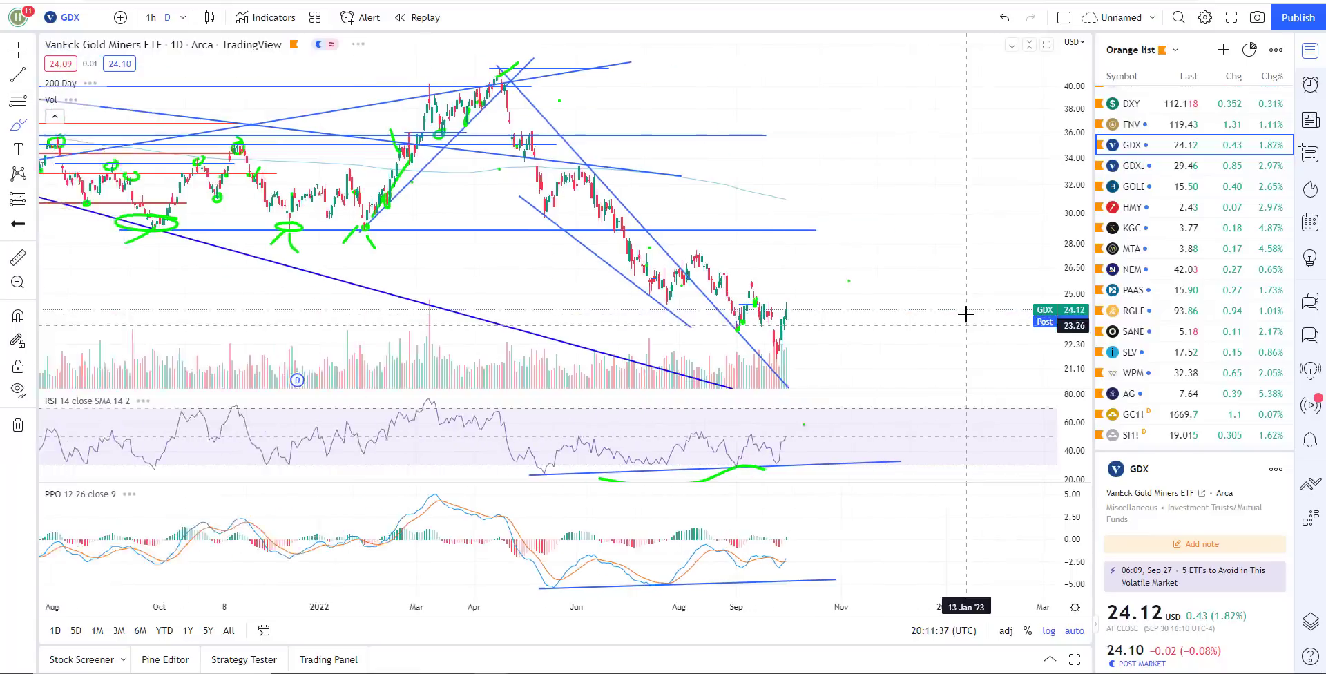
Step: Examine the daily GDX decline since April 2022 against the rising RSI and PPO trend lines, with the price scale fitted automatically
{"action": "scroll", "coordinate": [966, 315], "scroll_direction": "up", "scroll_amount": 3}
{"action": "scroll", "coordinate": [689, 331], "scroll_direction": "down", "scroll_amount": 3}
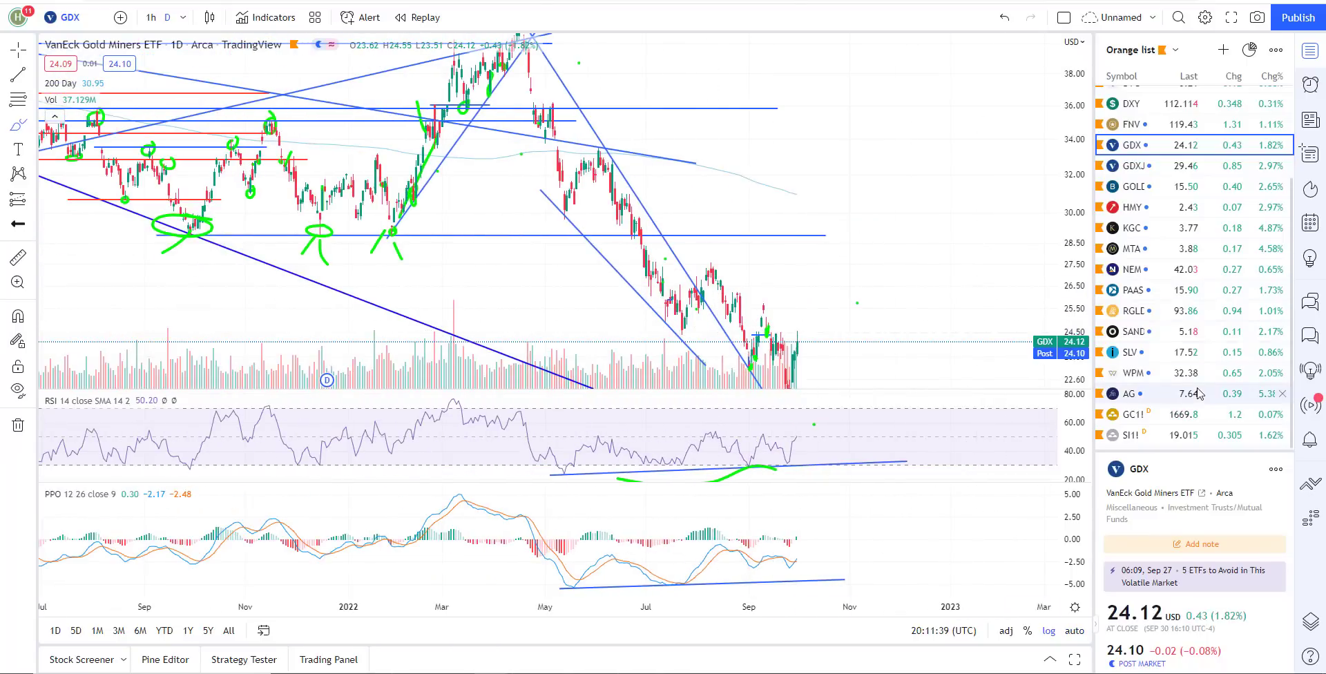
{"action": "scroll", "coordinate": [1199, 391], "scroll_direction": "up", "scroll_amount": 3}
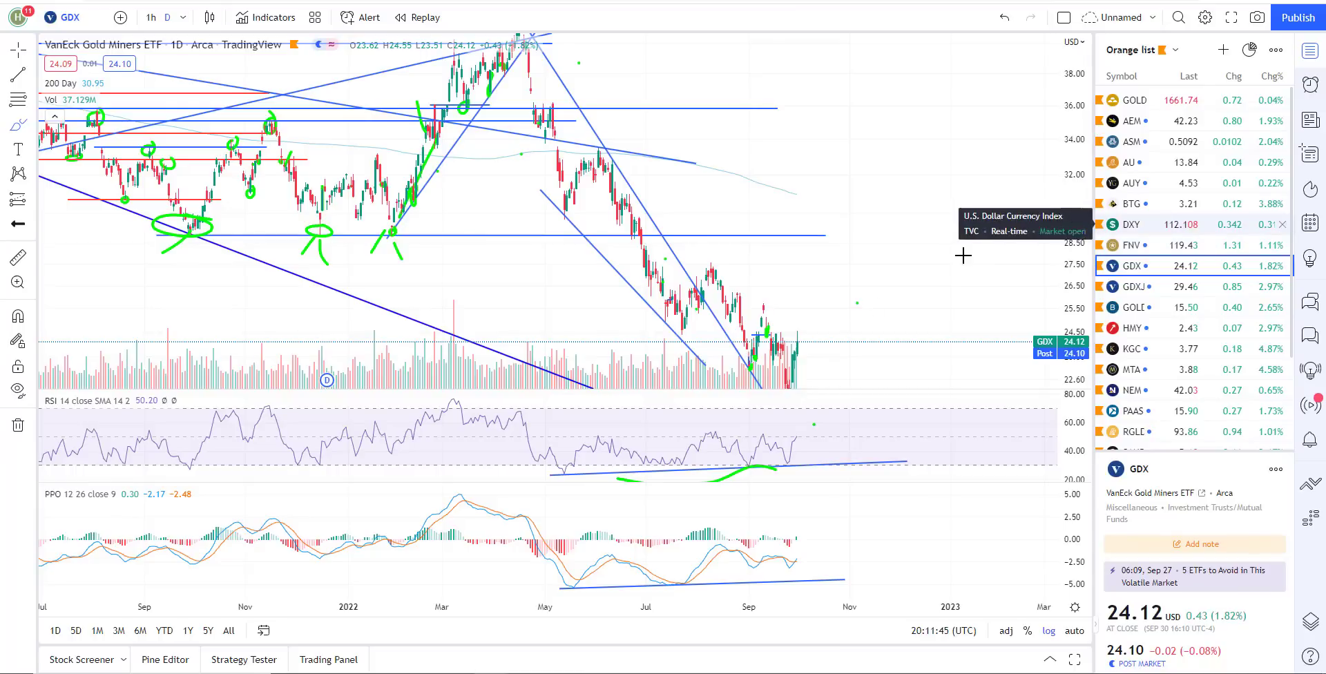
{"action": "scroll", "coordinate": [760, 360], "scroll_direction": "up", "scroll_amount": 2}
{"action": "left_click", "coordinate": [1076, 631]}
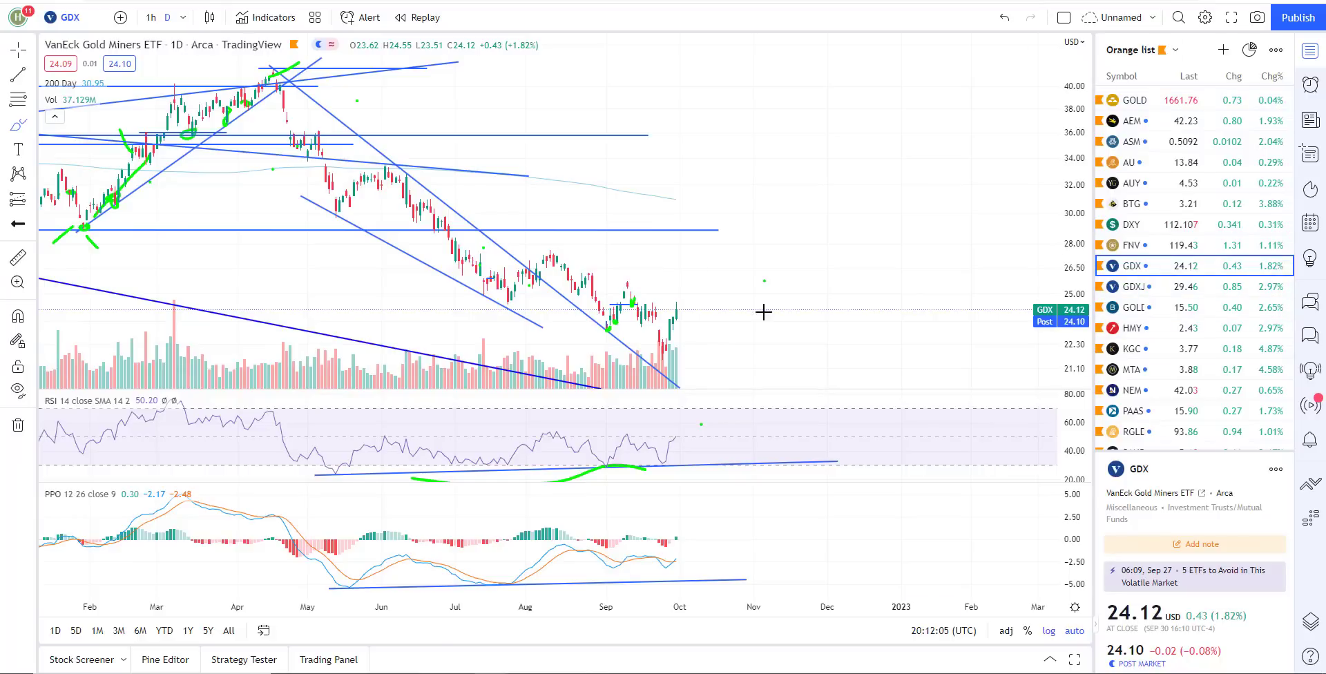
{"action": "scroll", "coordinate": [688, 254], "scroll_direction": "down", "scroll_amount": 3}
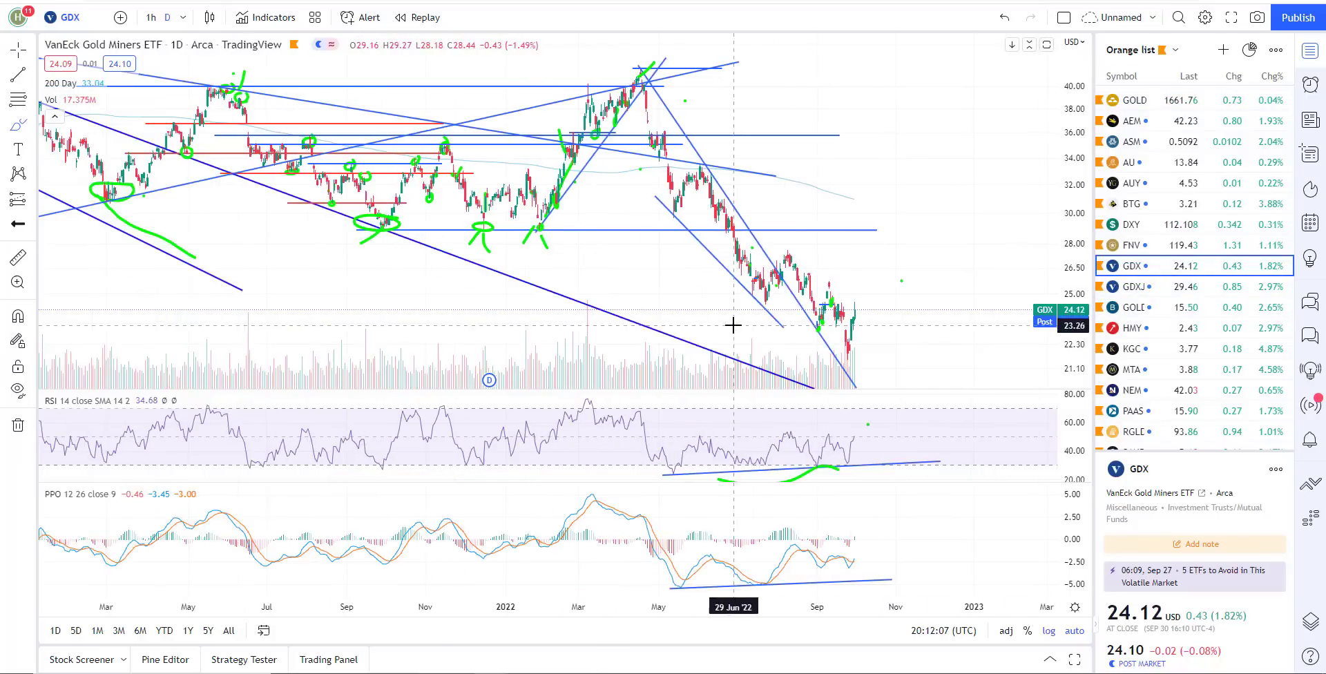
{"action": "scroll", "coordinate": [577, 300], "scroll_direction": "down", "scroll_amount": 2}
{"action": "scroll", "coordinate": [576, 278], "scroll_direction": "up", "scroll_amount": 2}
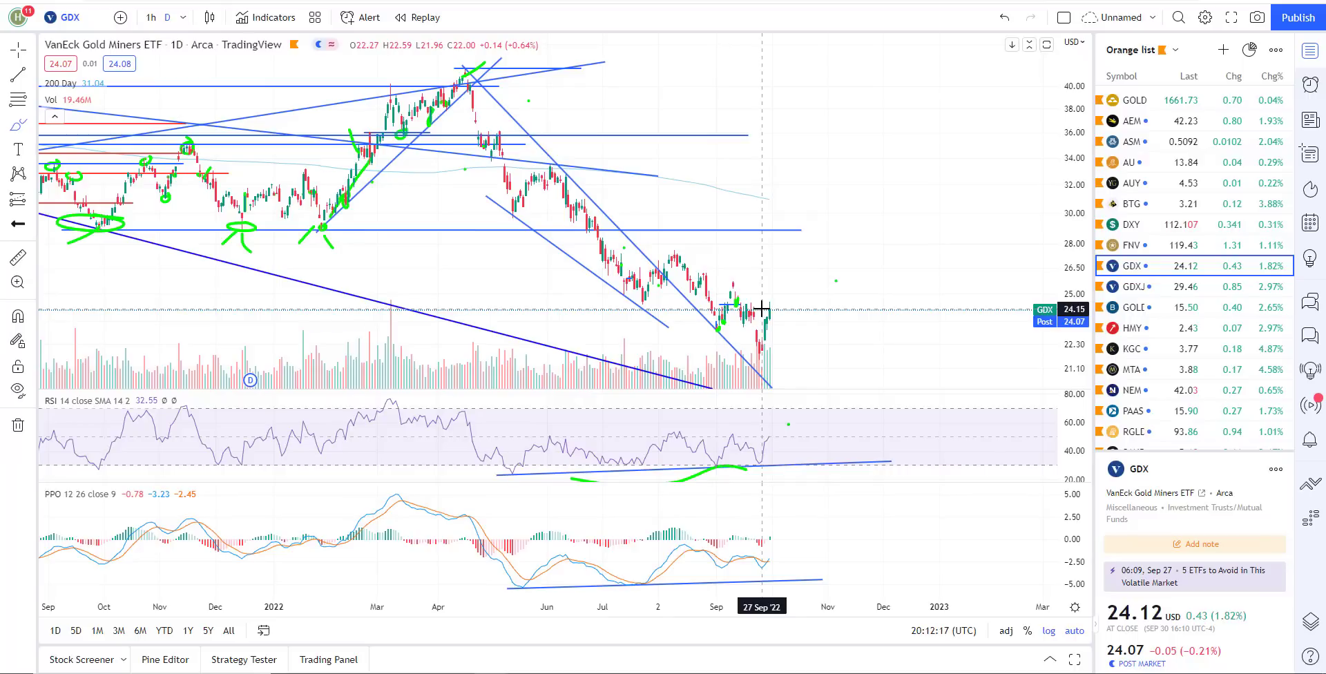
{"action": "scroll", "coordinate": [569, 450], "scroll_direction": "down", "scroll_amount": 2}
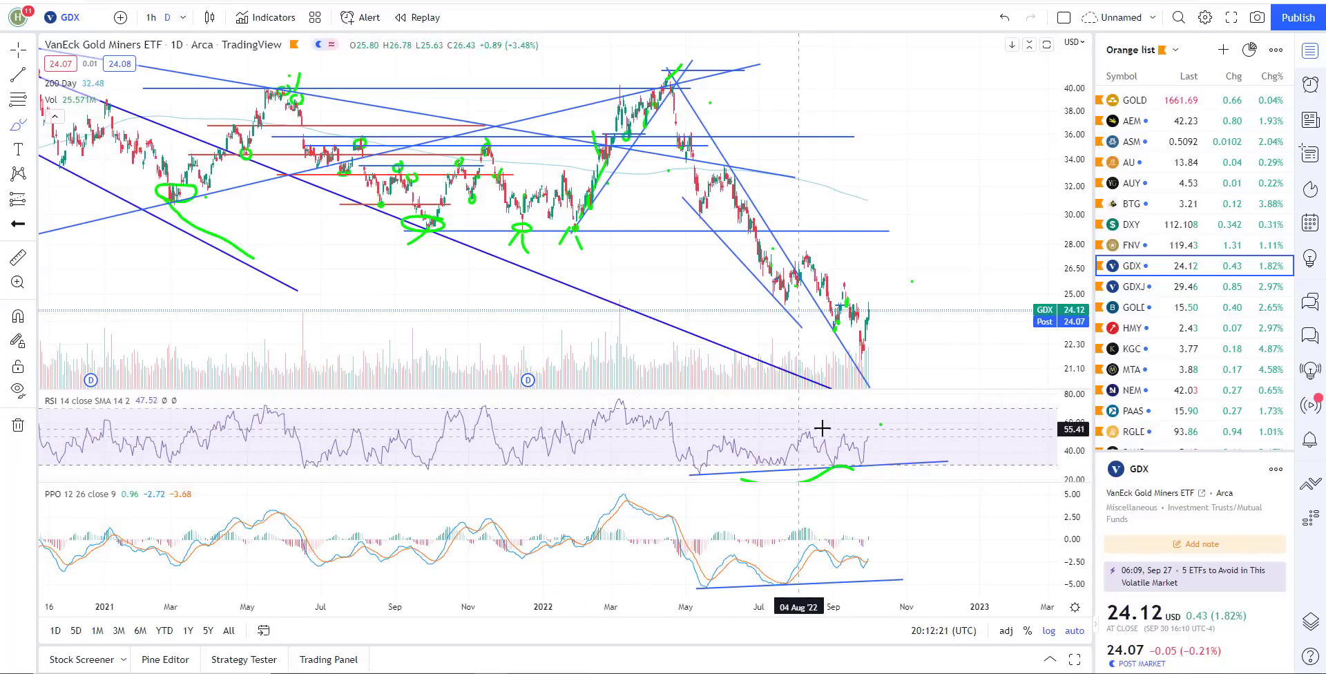
Step: Revisit the daily gold chart around its September low and load the Barrick Gold chart from the watchlist
{"action": "left_click", "coordinate": [1143, 104]}
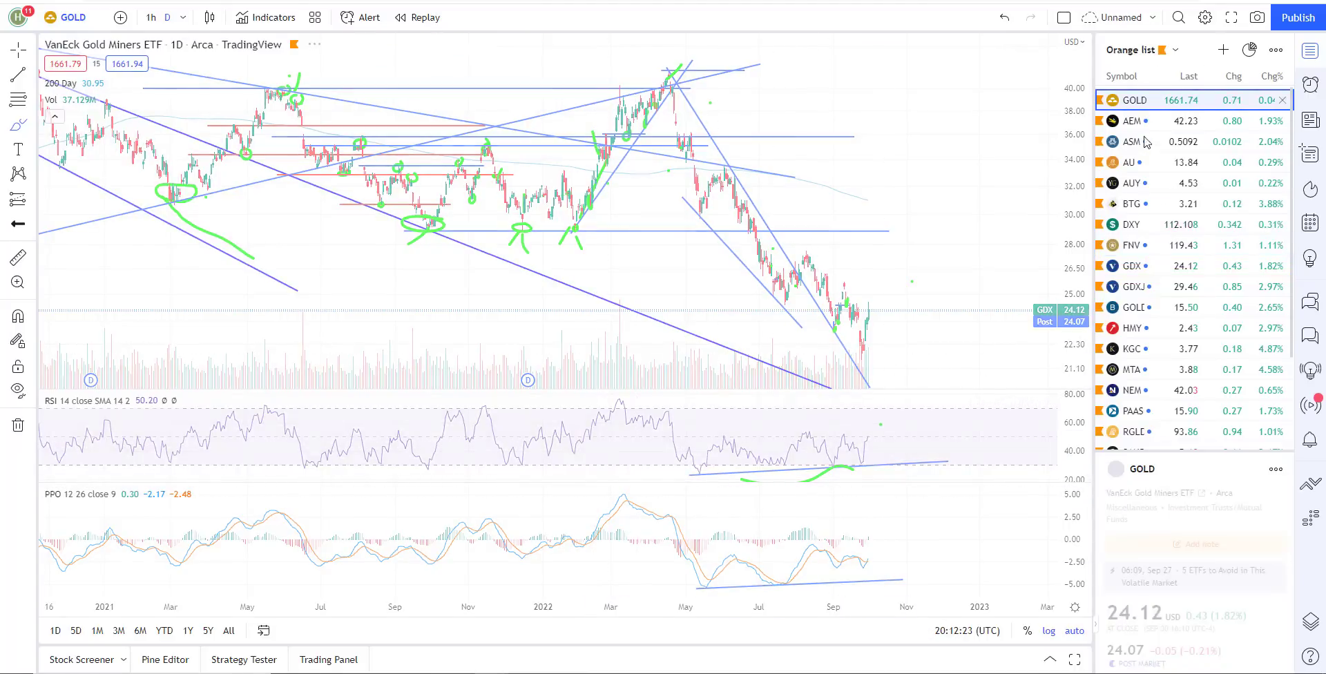
{"action": "scroll", "coordinate": [829, 355], "scroll_direction": "up", "scroll_amount": 2}
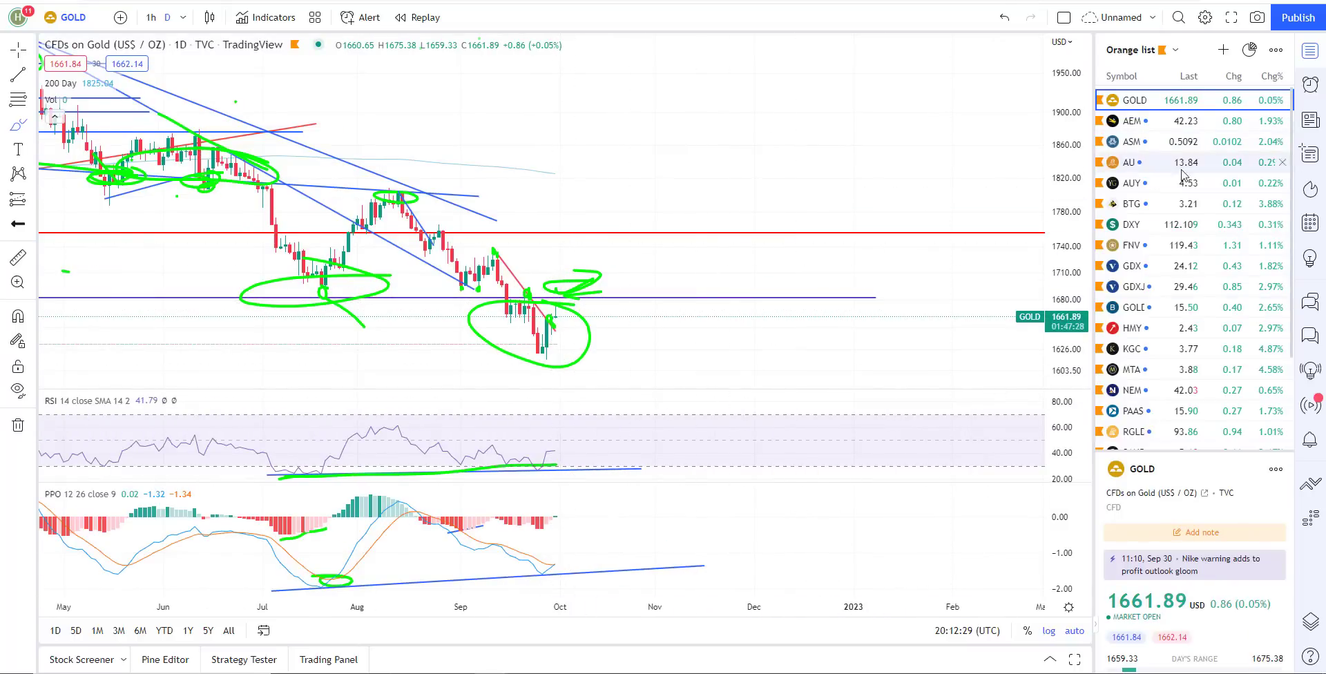
{"action": "left_click", "coordinate": [1161, 306]}
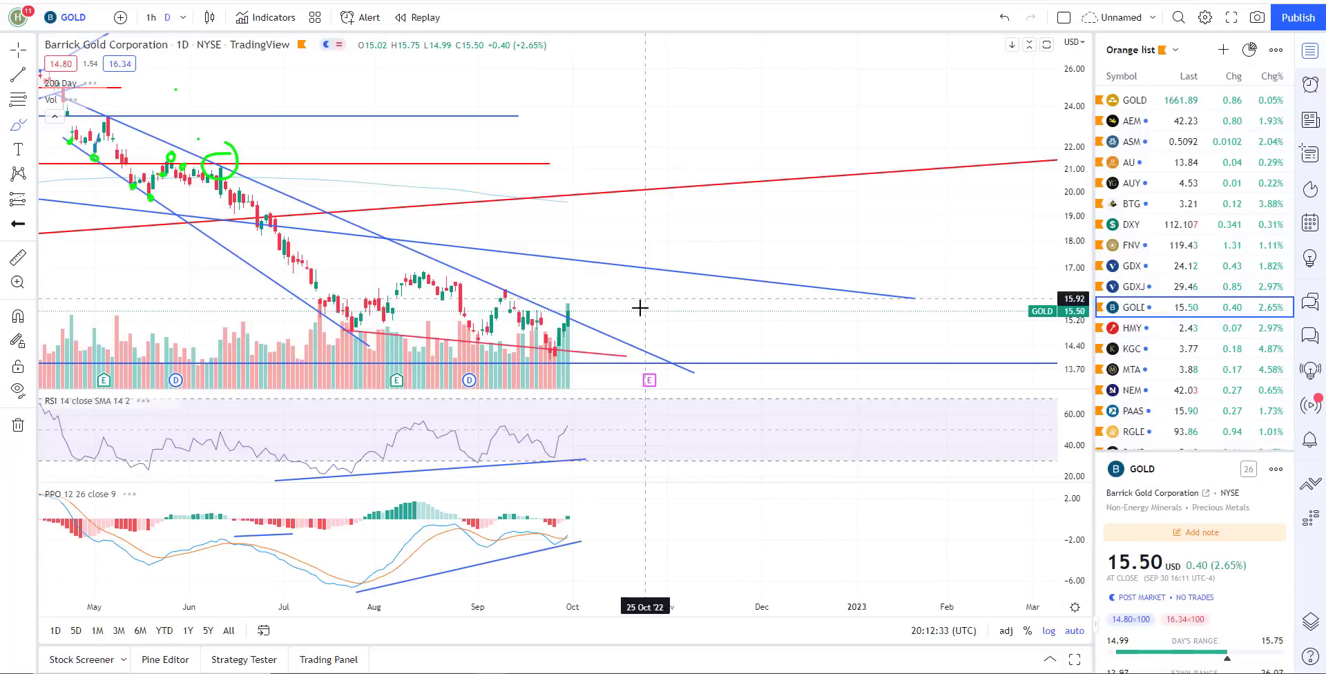
Step: Draw a green stroke from late October 2022 to February 2023 at about 14.60 to 14.80 on the Barrick Gold chart
{"action": "scroll", "coordinate": [639, 308], "scroll_direction": "up", "scroll_amount": 5}
{"action": "mouse_move", "coordinate": [337, 255]}
{"action": "left_mouse_down"}
{"action": "mouse_move", "coordinate": [527, 249]}
{"action": "mouse_move", "coordinate": [888, 271]}
{"action": "left_mouse_up"}
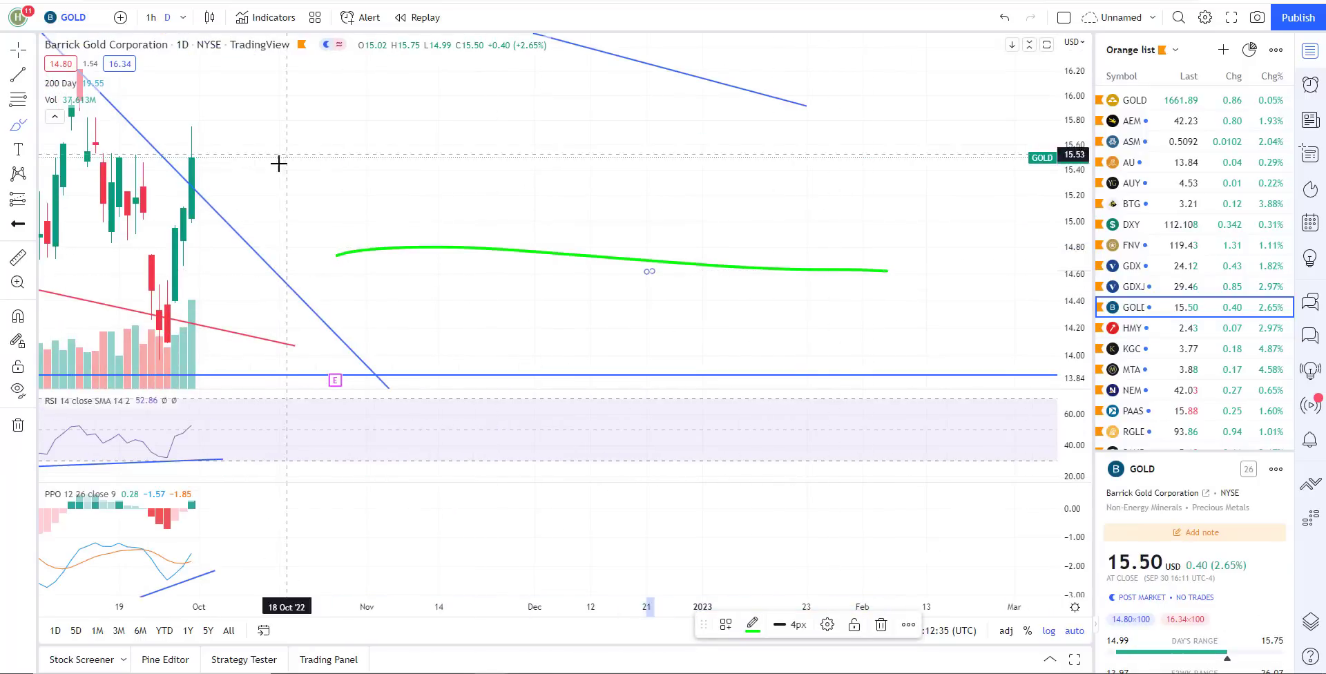
{"action": "scroll", "coordinate": [278, 163], "scroll_direction": "down", "scroll_amount": 5}
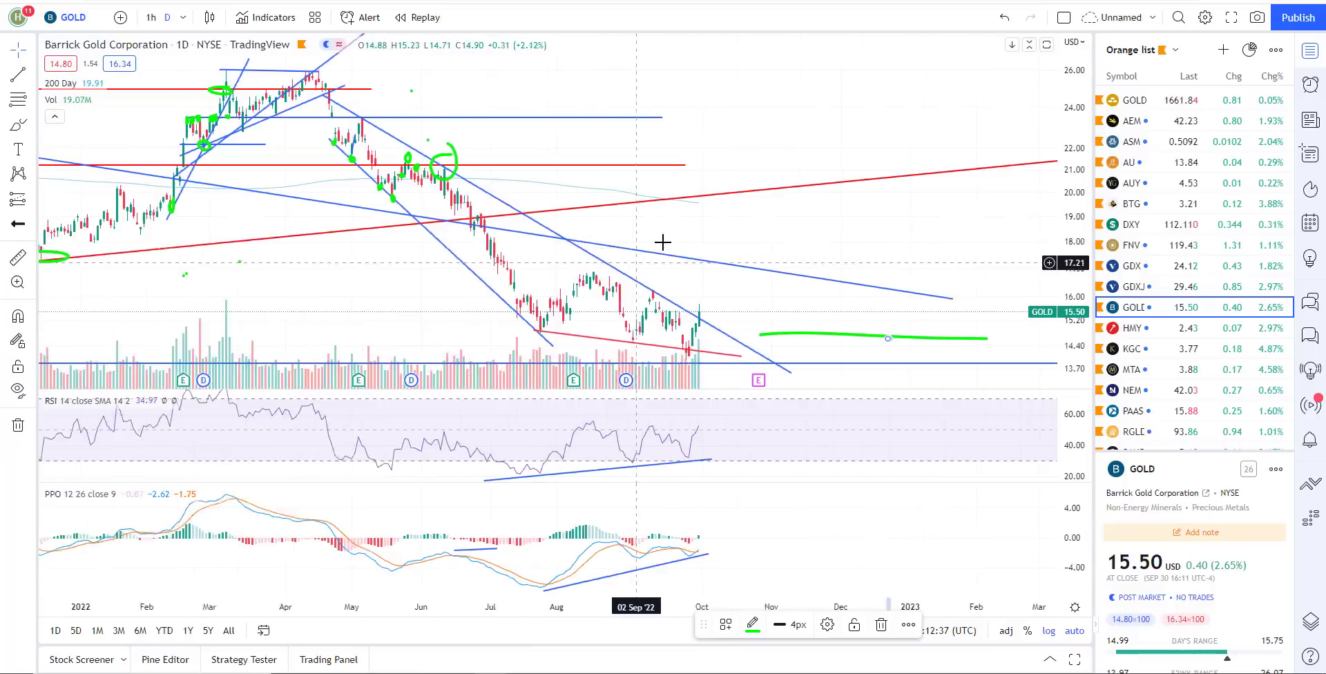
{"action": "scroll", "coordinate": [662, 242], "scroll_direction": "up", "scroll_amount": 3}
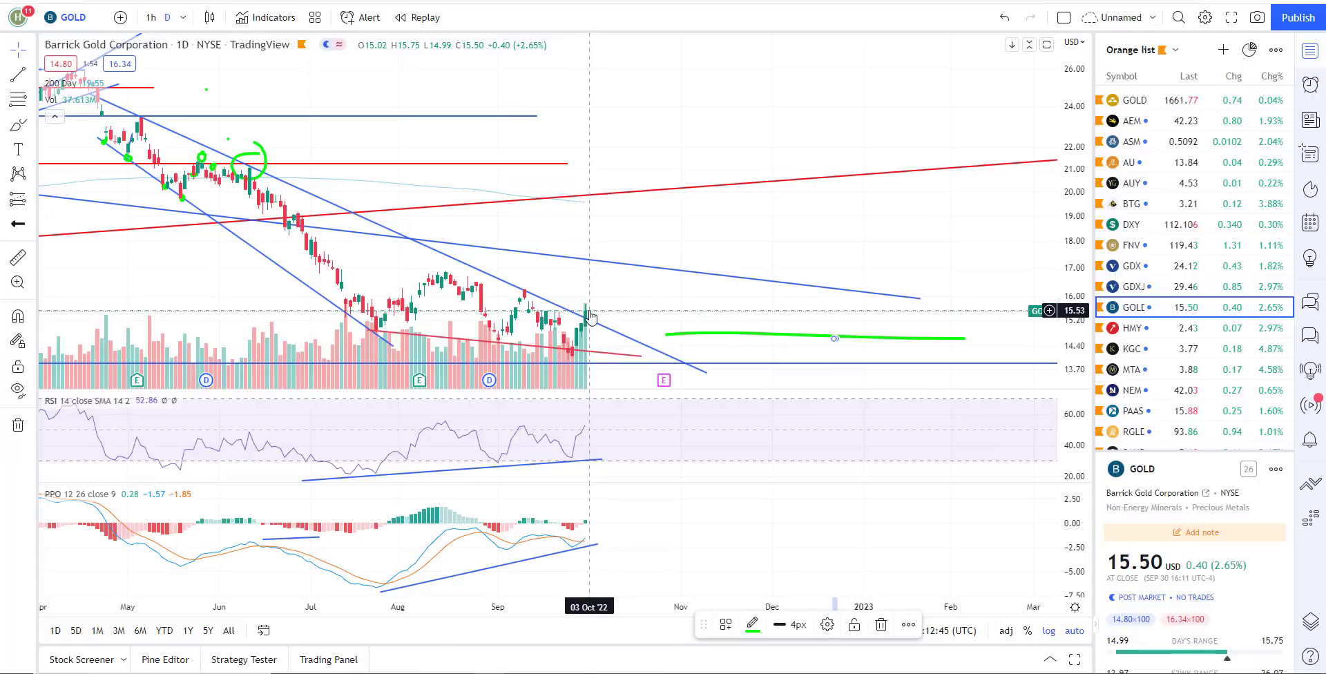
Step: Load the Newmont (NEM) chart from the watchlist and mark the latest candles near the falling blue trend line in green
{"action": "scroll", "coordinate": [1167, 270], "scroll_direction": "down", "scroll_amount": 4}
{"action": "left_click", "coordinate": [1155, 268]}
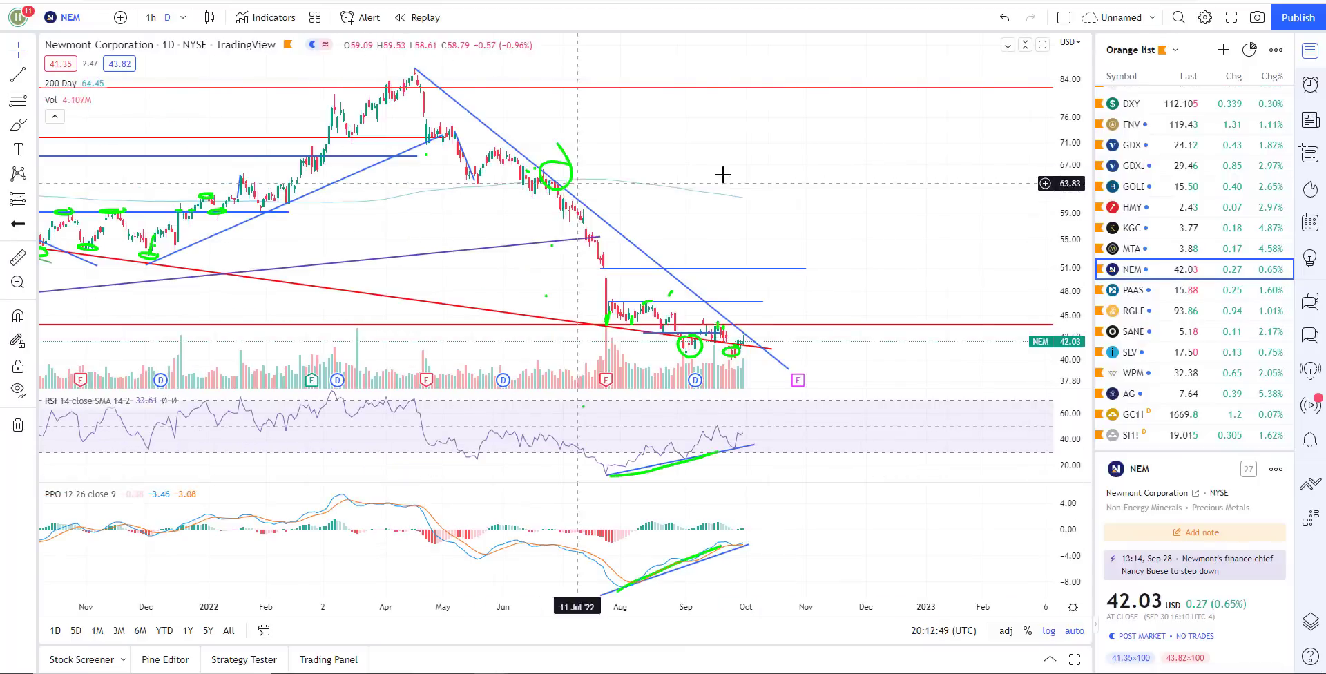
{"action": "scroll", "coordinate": [358, 172], "scroll_direction": "up", "scroll_amount": 1}
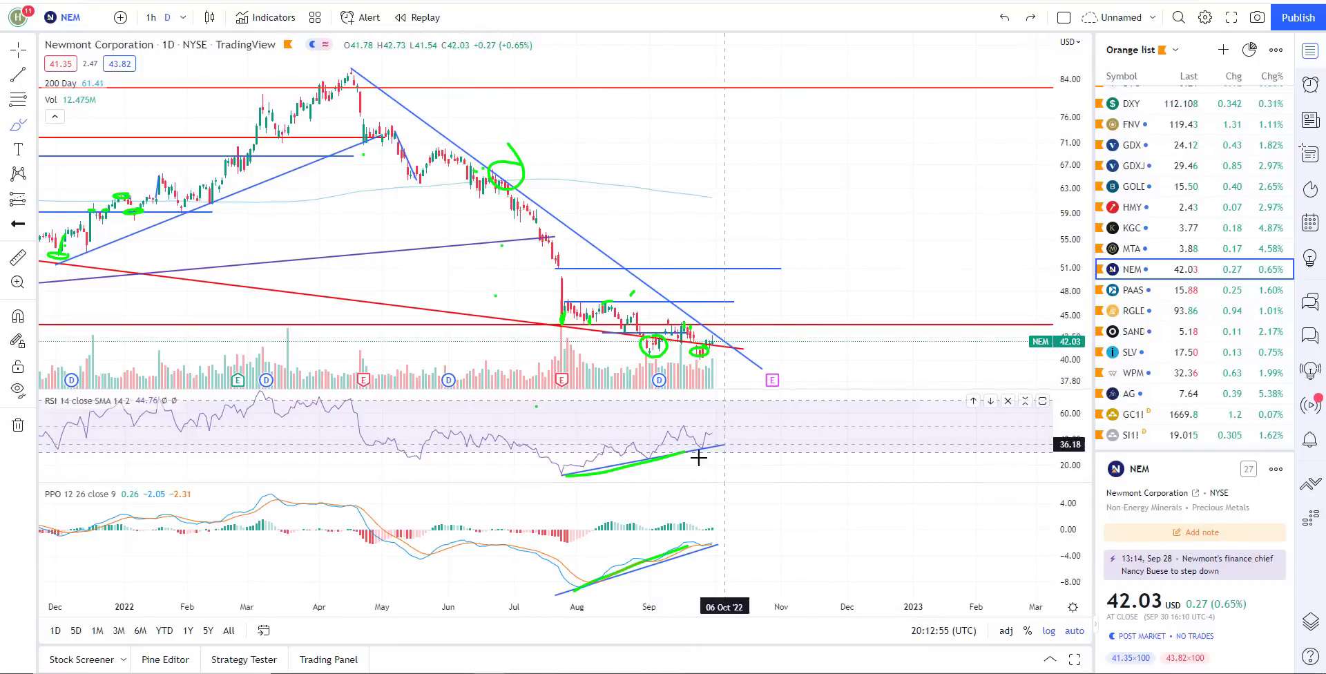
{"action": "scroll", "coordinate": [655, 561], "scroll_direction": "up", "scroll_amount": 2}
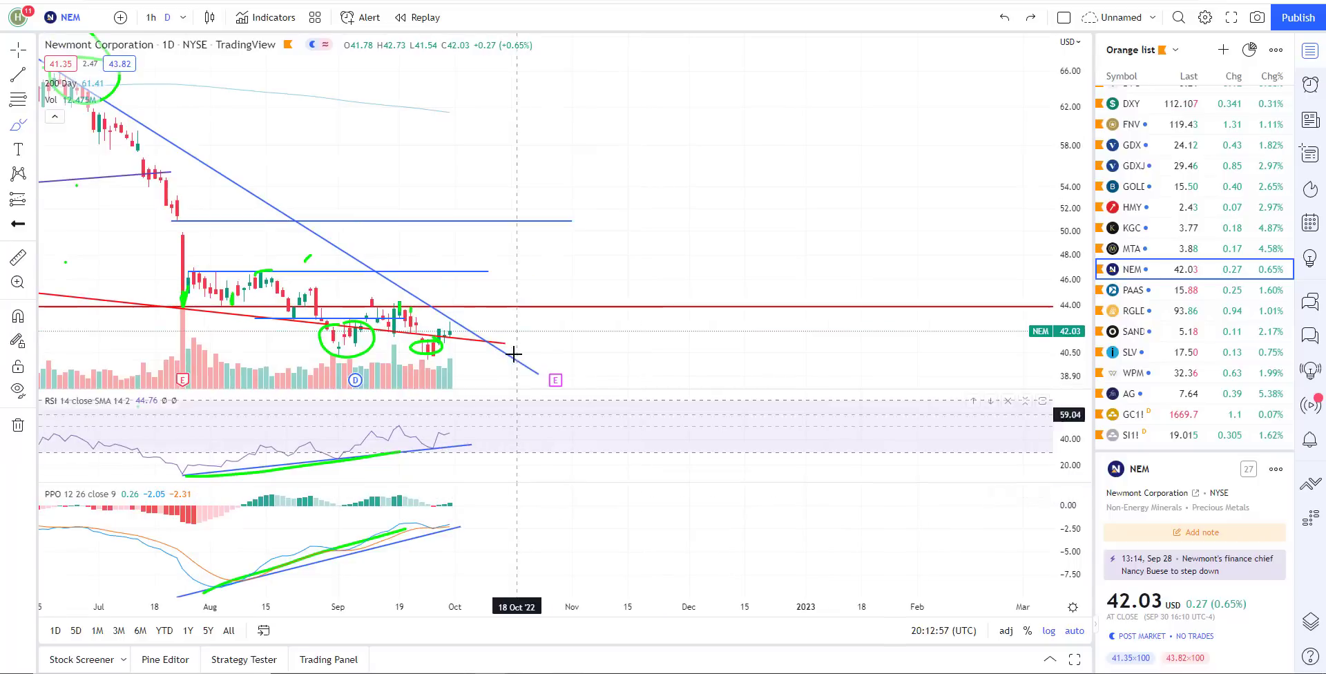
{"action": "mouse_move", "coordinate": [454, 331]}
{"action": "left_mouse_down"}
{"action": "mouse_move", "coordinate": [461, 294]}
{"action": "mouse_move", "coordinate": [481, 316]}
{"action": "left_mouse_up"}
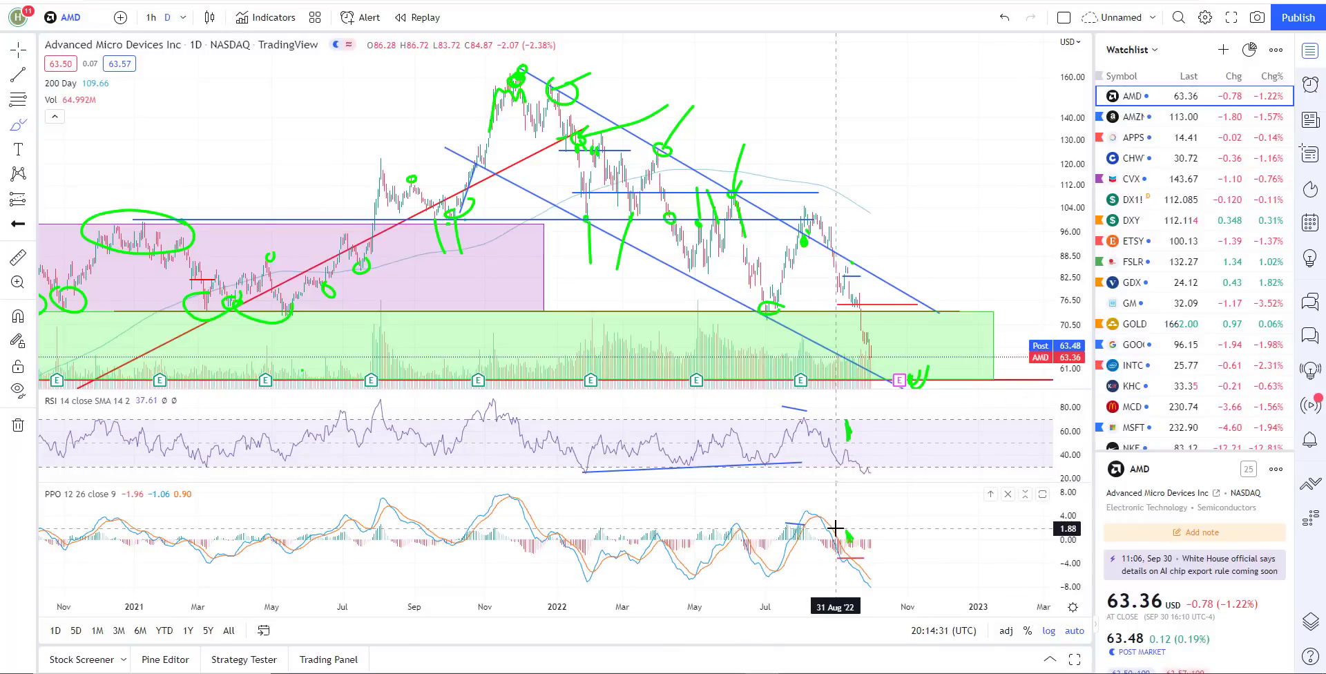
Step: Draw a green line along the lows at the purple box's lower edge on the AMD chart and circle the July 2022 low
{"action": "scroll", "coordinate": [661, 296], "scroll_direction": "up", "scroll_amount": 5}
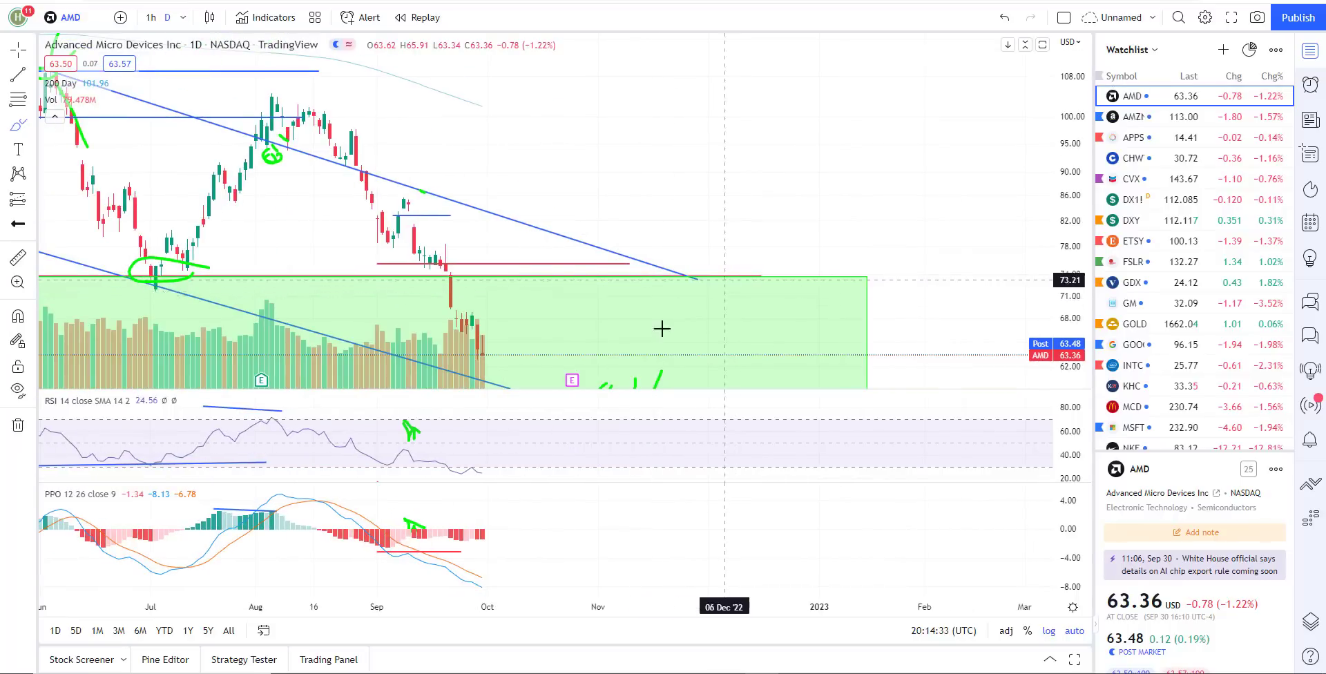
{"action": "scroll", "coordinate": [553, 373], "scroll_direction": "down", "scroll_amount": 8}
{"action": "scroll", "coordinate": [399, 359], "scroll_direction": "down", "scroll_amount": 3}
{"action": "scroll", "coordinate": [792, 228], "scroll_direction": "up", "scroll_amount": 8}
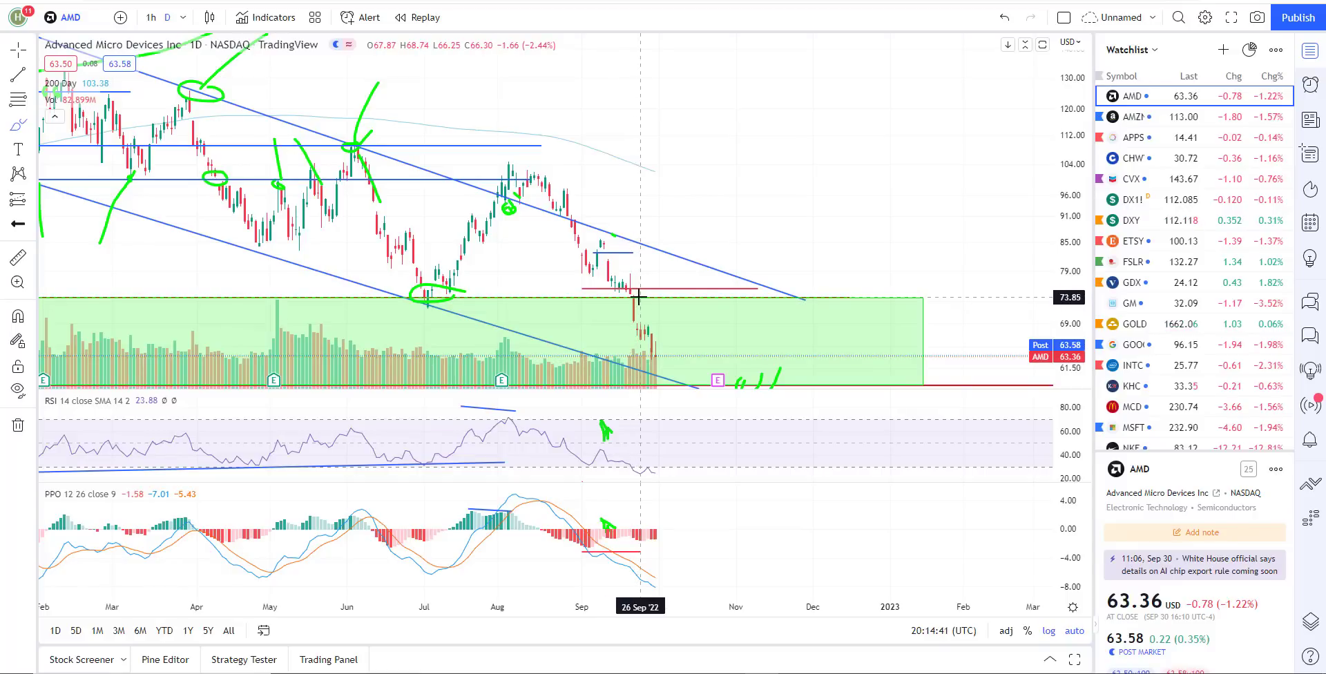
{"action": "scroll", "coordinate": [639, 301], "scroll_direction": "down", "scroll_amount": 5}
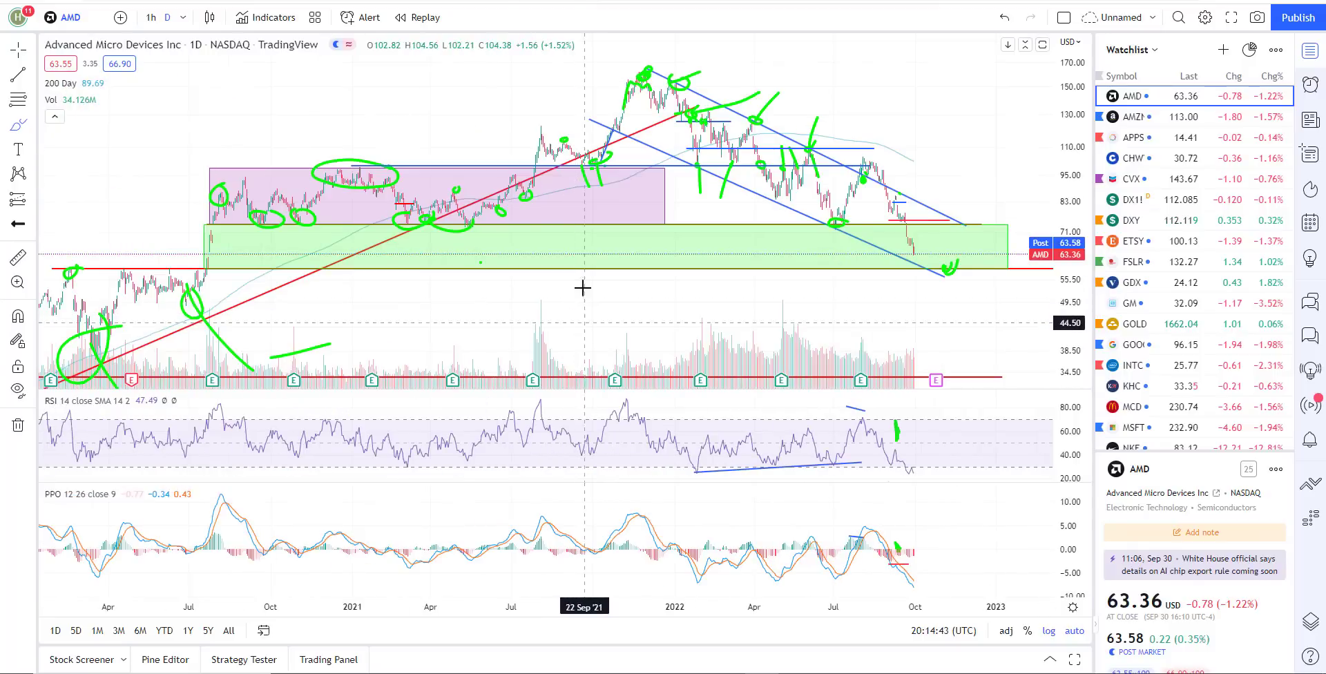
{"action": "left_click", "coordinate": [31, 125]}
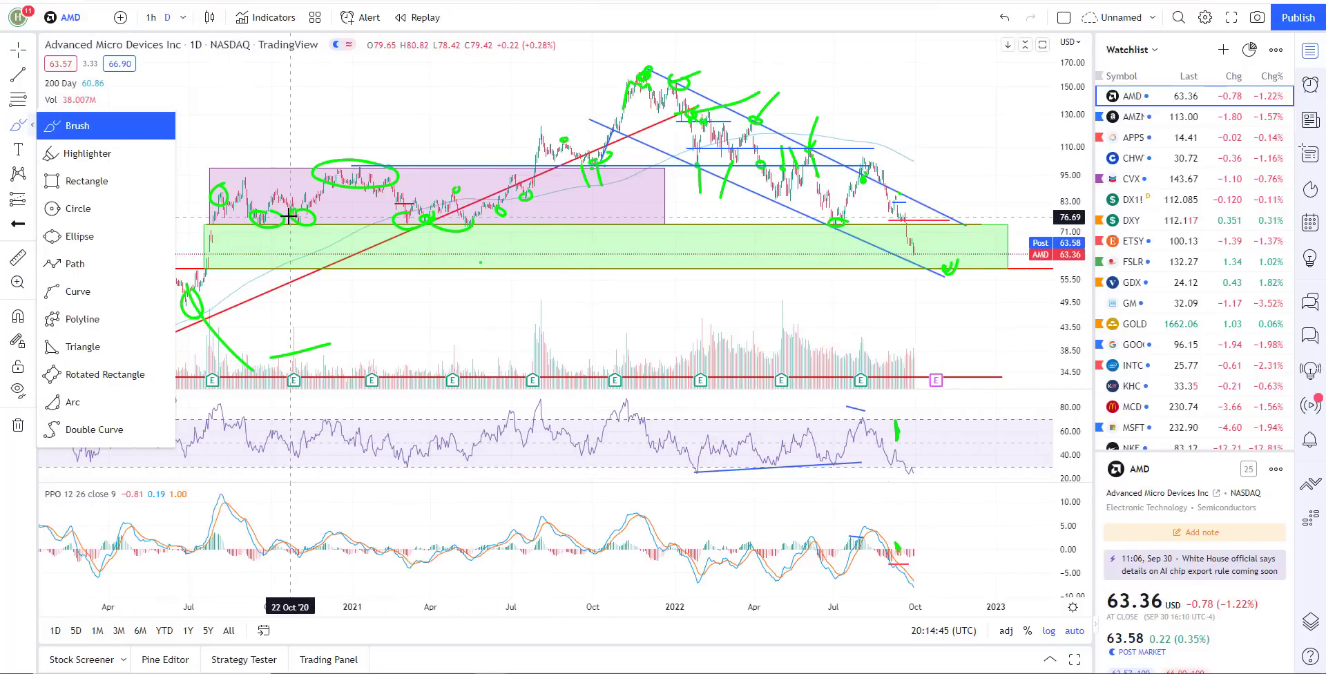
{"action": "left_click_drag", "start_coordinate": [237, 211], "coordinate": [518, 220]}
{"action": "scroll", "coordinate": [888, 281], "scroll_direction": "up", "scroll_amount": 3}
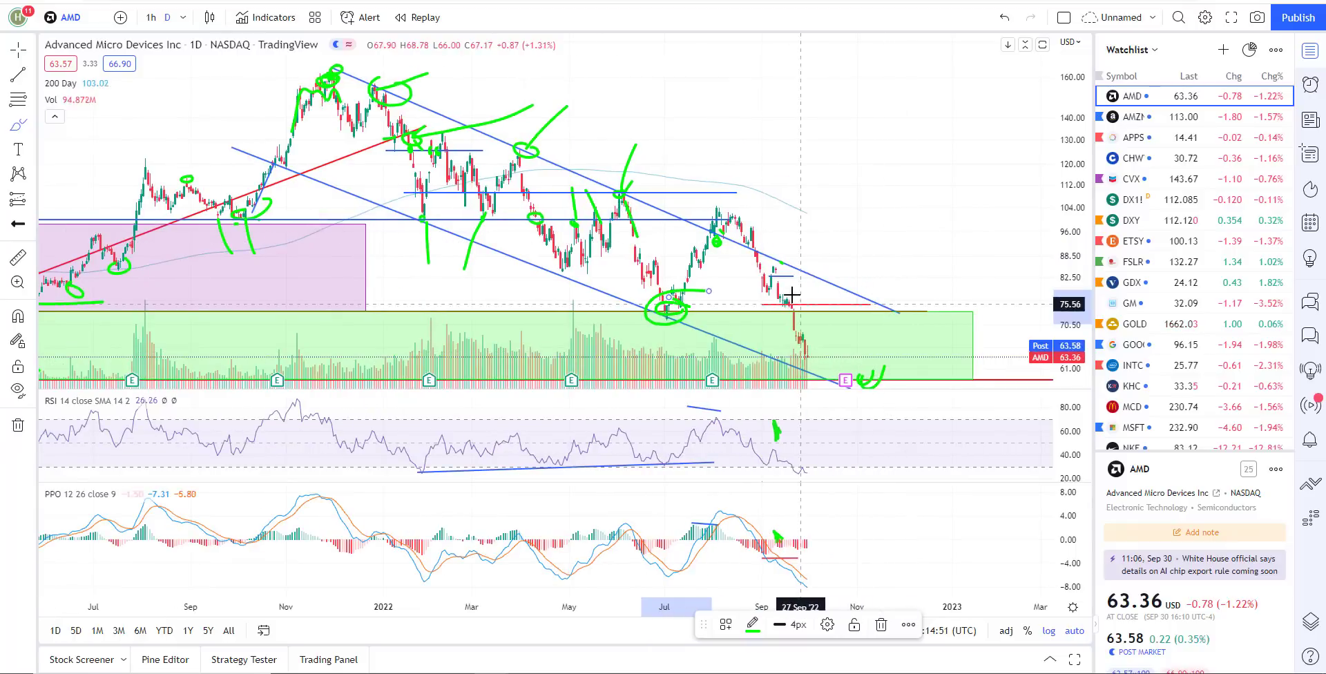
Step: Examine AMD's latest decline through the green zone against the July 2020 rally and the price history back to 2017
{"action": "scroll", "coordinate": [449, 249], "scroll_direction": "down", "scroll_amount": 3}
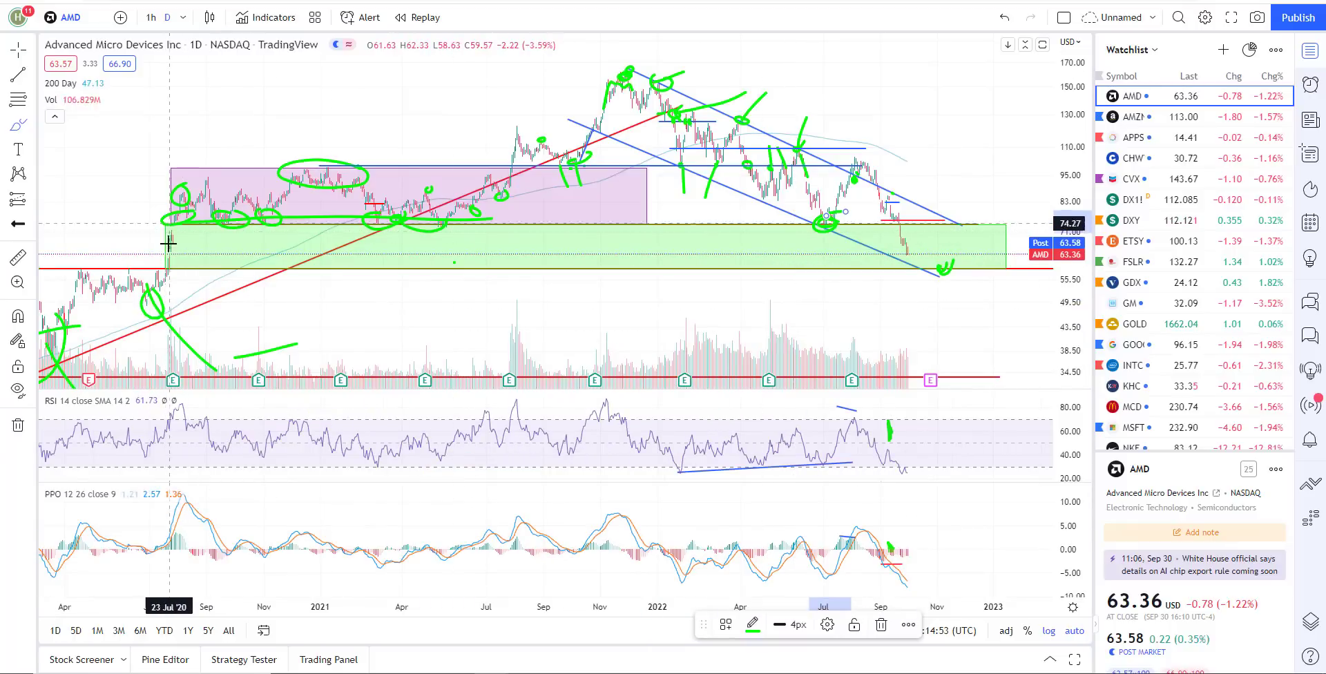
{"action": "scroll", "coordinate": [217, 254], "scroll_direction": "down", "scroll_amount": 3}
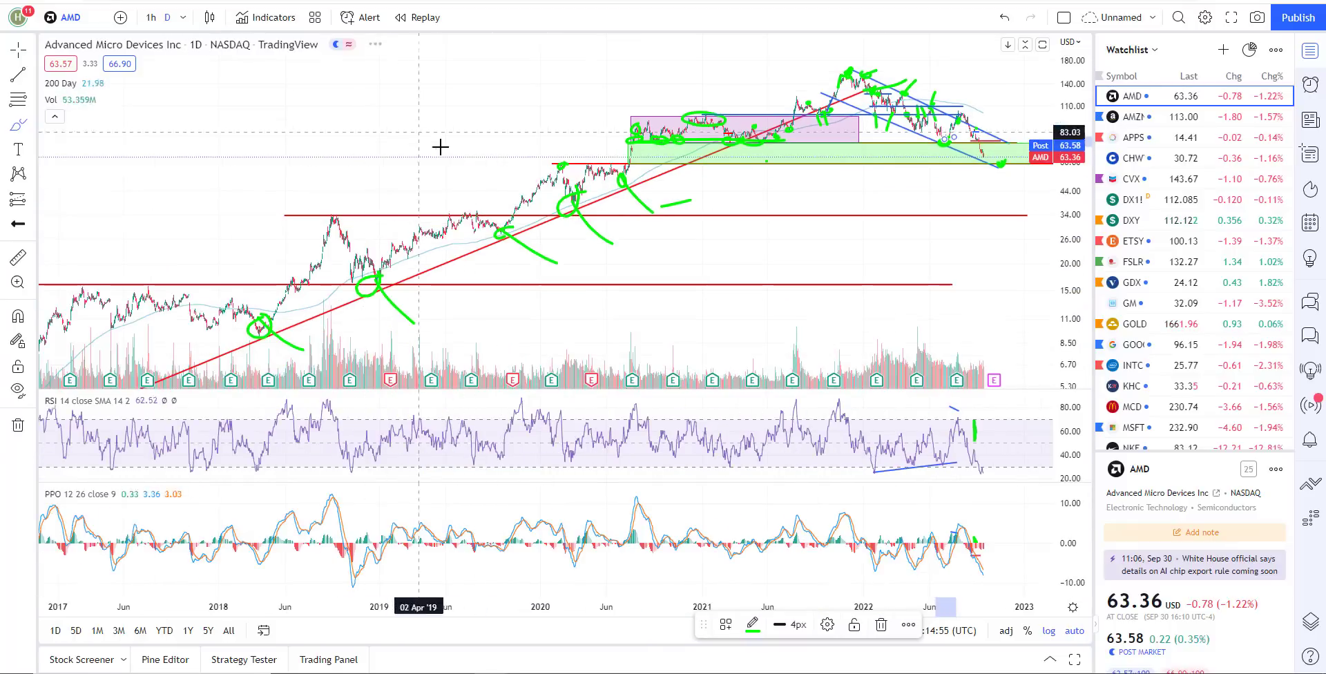
{"action": "scroll", "coordinate": [388, 244], "scroll_direction": "up", "scroll_amount": 2}
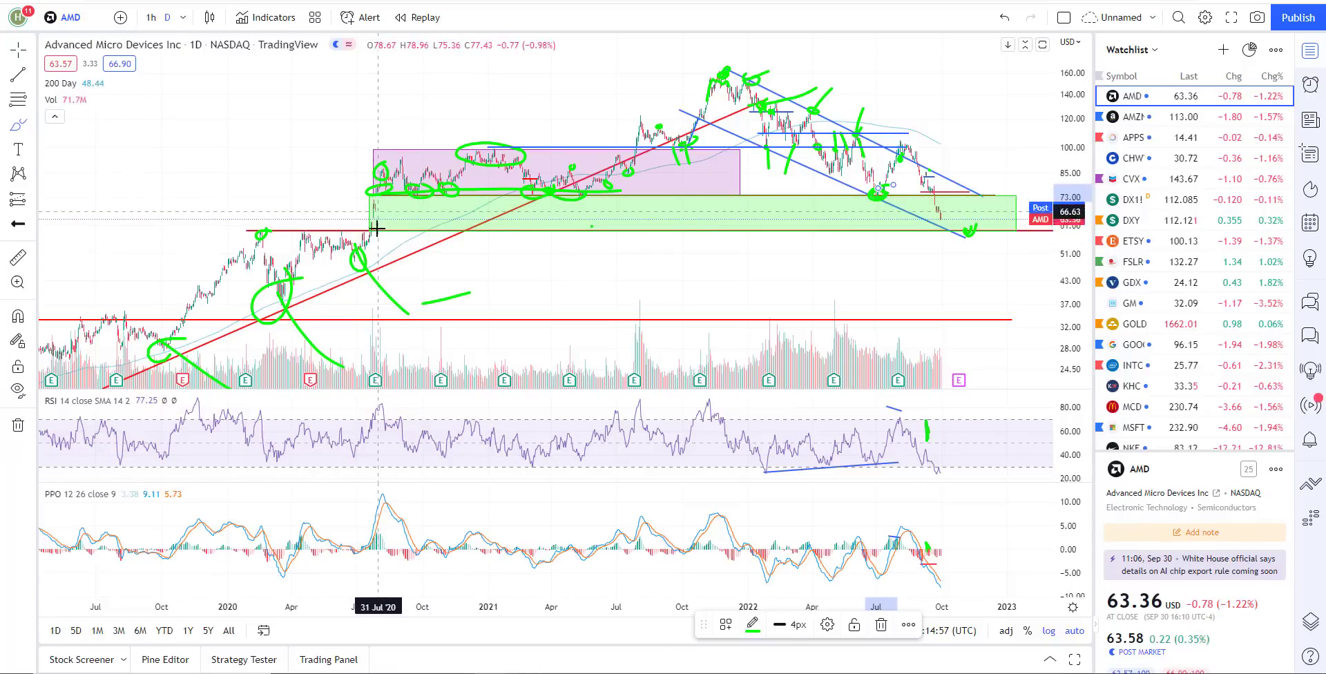
{"action": "scroll", "coordinate": [415, 252], "scroll_direction": "up", "scroll_amount": 2}
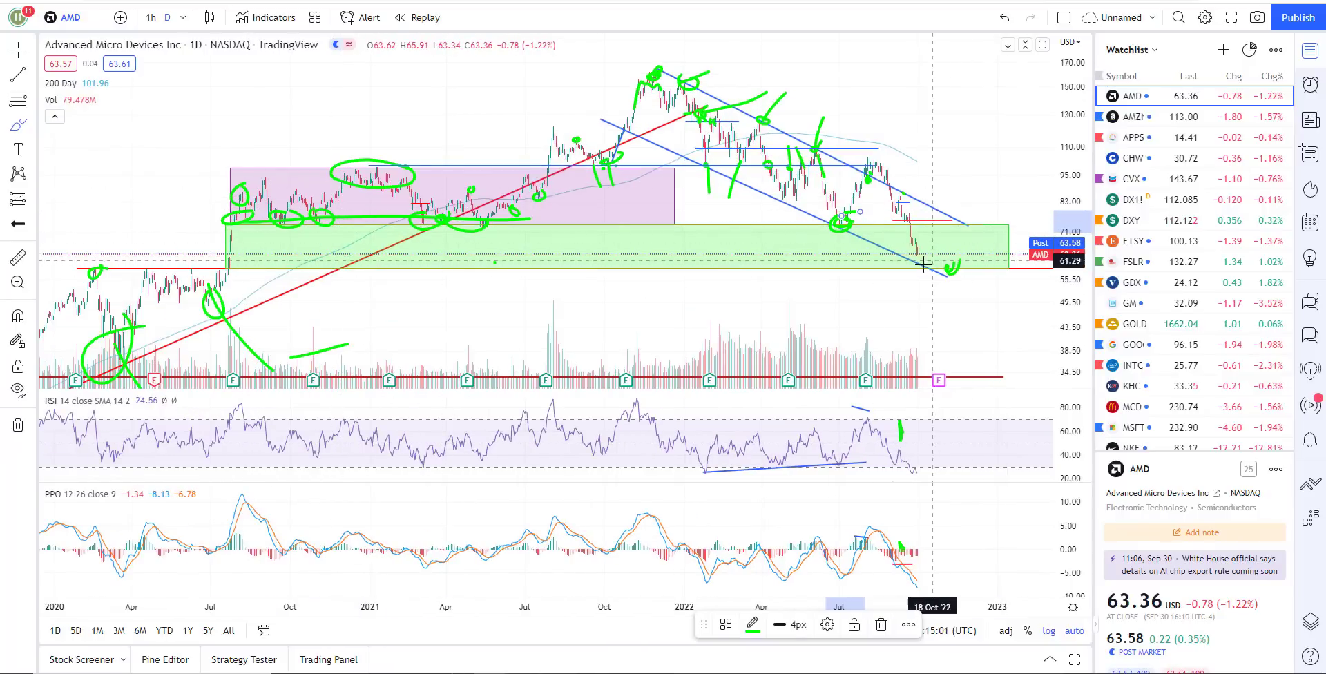
{"action": "scroll", "coordinate": [916, 266], "scroll_direction": "up", "scroll_amount": 2}
{"action": "scroll", "coordinate": [729, 355], "scroll_direction": "up", "scroll_amount": 3}
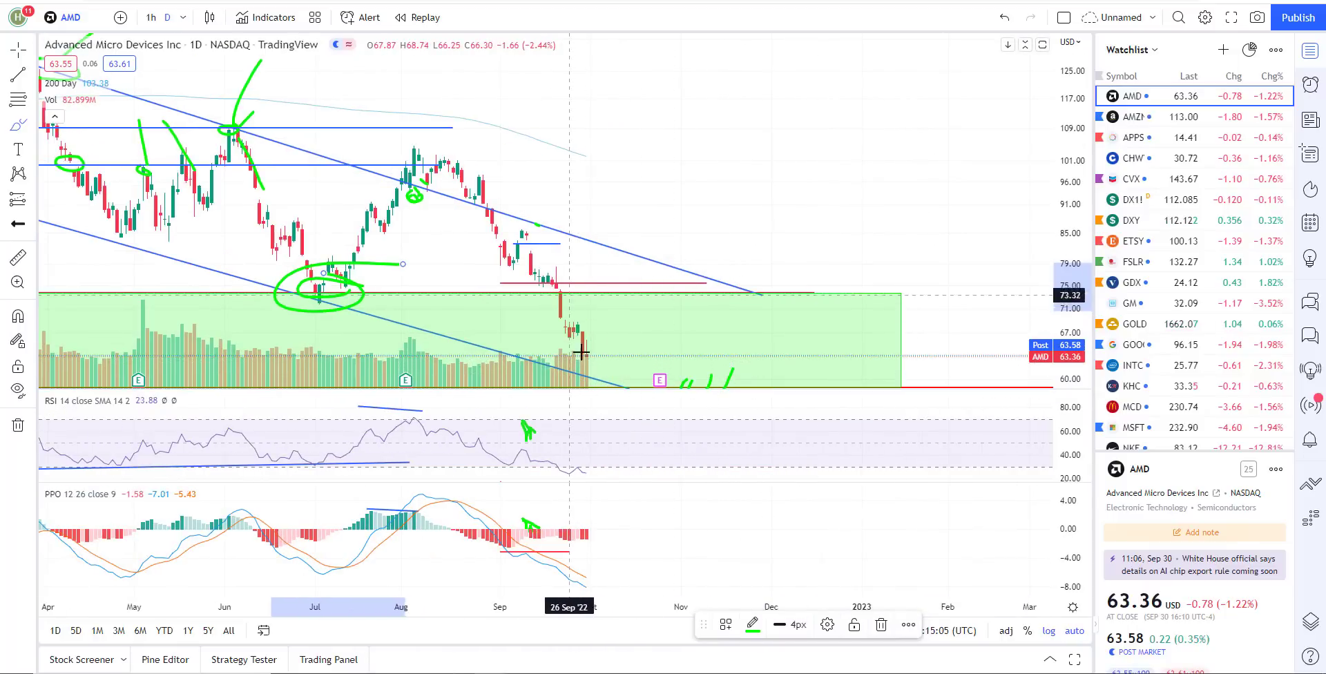
{"action": "scroll", "coordinate": [601, 362], "scroll_direction": "down", "scroll_amount": 5}
{"action": "scroll", "coordinate": [732, 364], "scroll_direction": "up", "scroll_amount": 1}
{"action": "scroll", "coordinate": [735, 363], "scroll_direction": "down", "scroll_amount": 3}
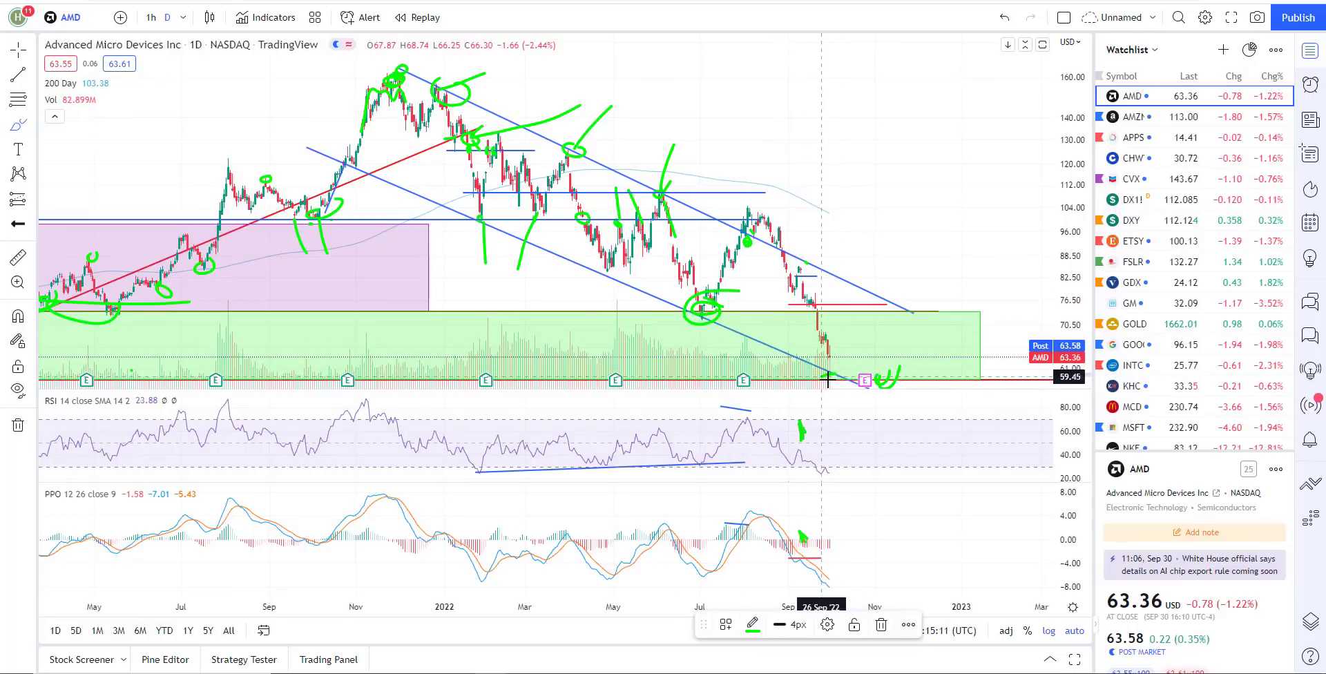
Step: Mark AMD's red support line below the latest candle and sketch a green rebound path to about 74 followed by a renewed drop
{"action": "scroll", "coordinate": [719, 364], "scroll_direction": "down", "scroll_amount": 3}
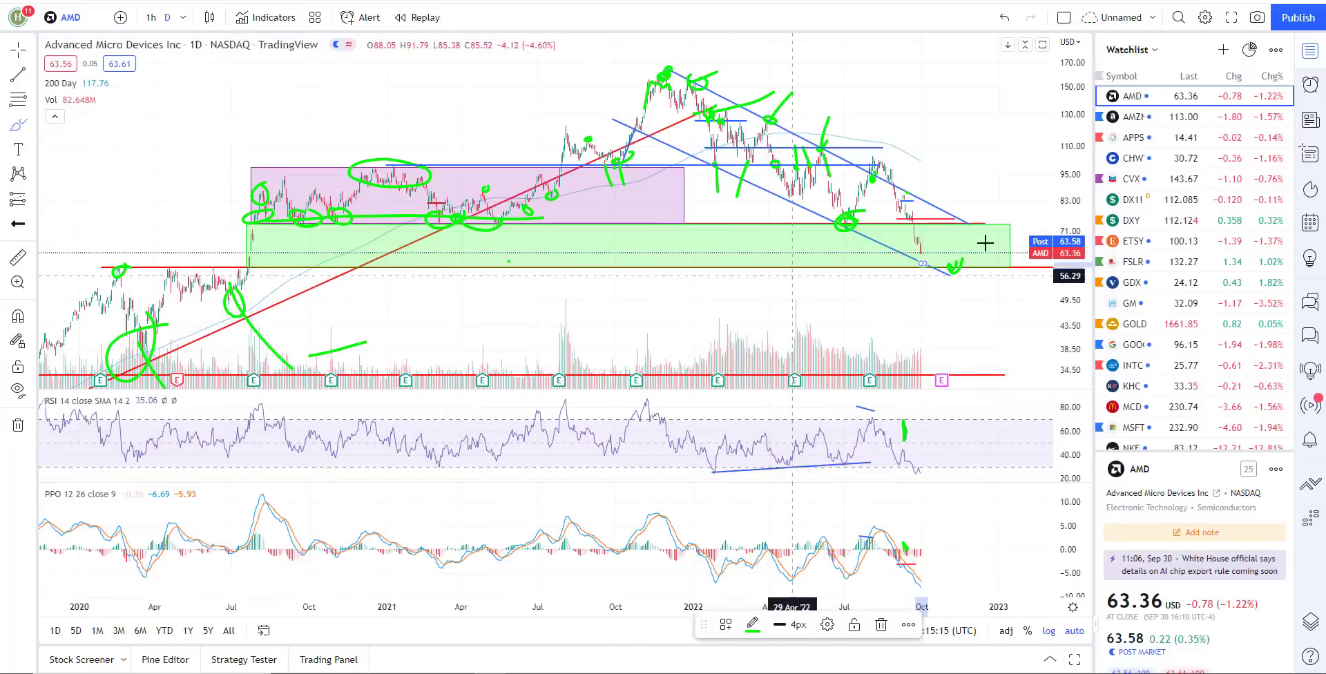
{"action": "scroll", "coordinate": [943, 284], "scroll_direction": "up", "scroll_amount": 3}
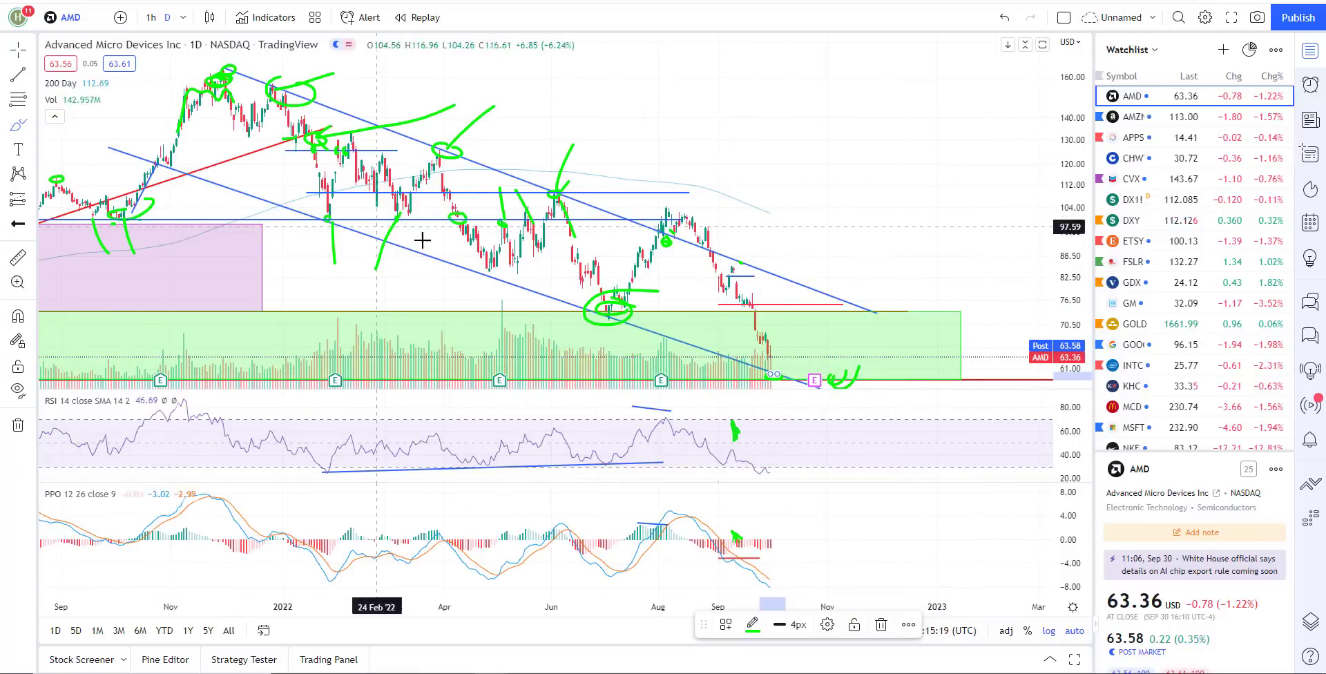
{"action": "scroll", "coordinate": [929, 358], "scroll_direction": "down", "scroll_amount": 2}
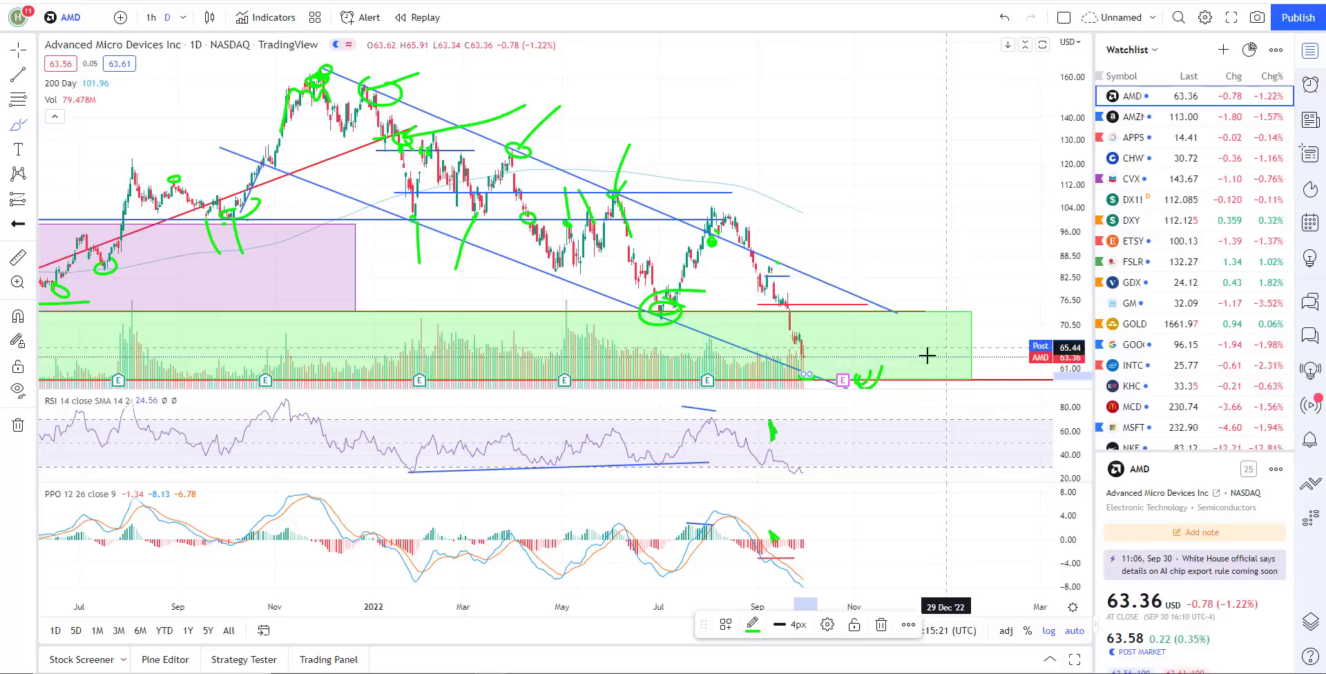
{"action": "left_click_drag", "start_coordinate": [806, 375], "coordinate": [883, 316]}
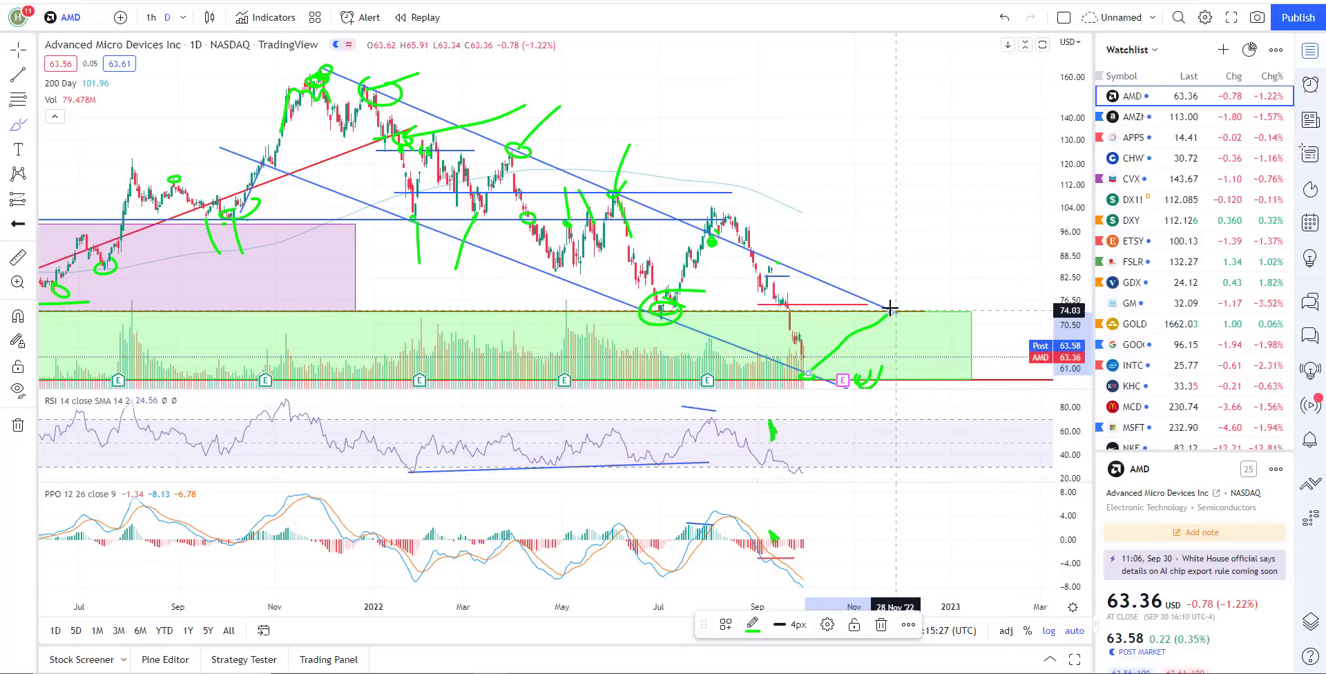
{"action": "left_click_drag", "start_coordinate": [896, 314], "coordinate": [943, 388]}
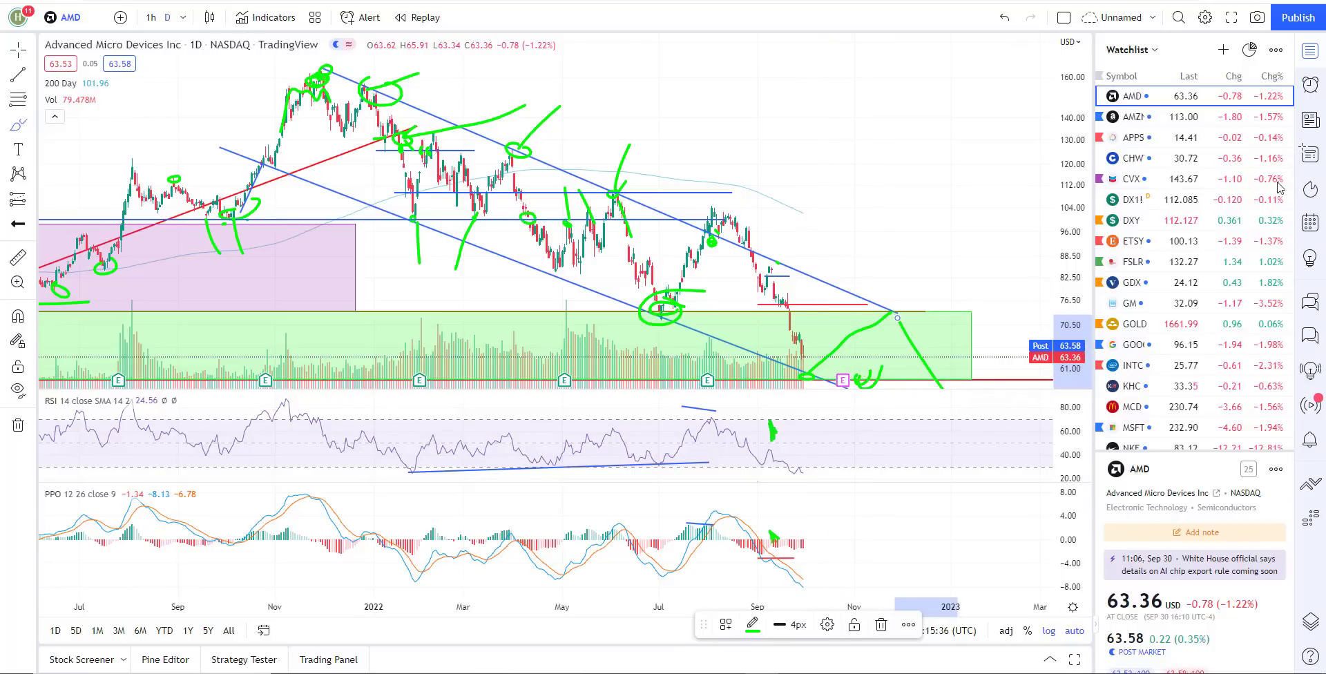
Step: Load the daily Qualcomm (QCOM) chart by searching for its ticker symbol
{"action": "left_click", "coordinate": [92, 20]}
{"action": "type", "text": "Q"}
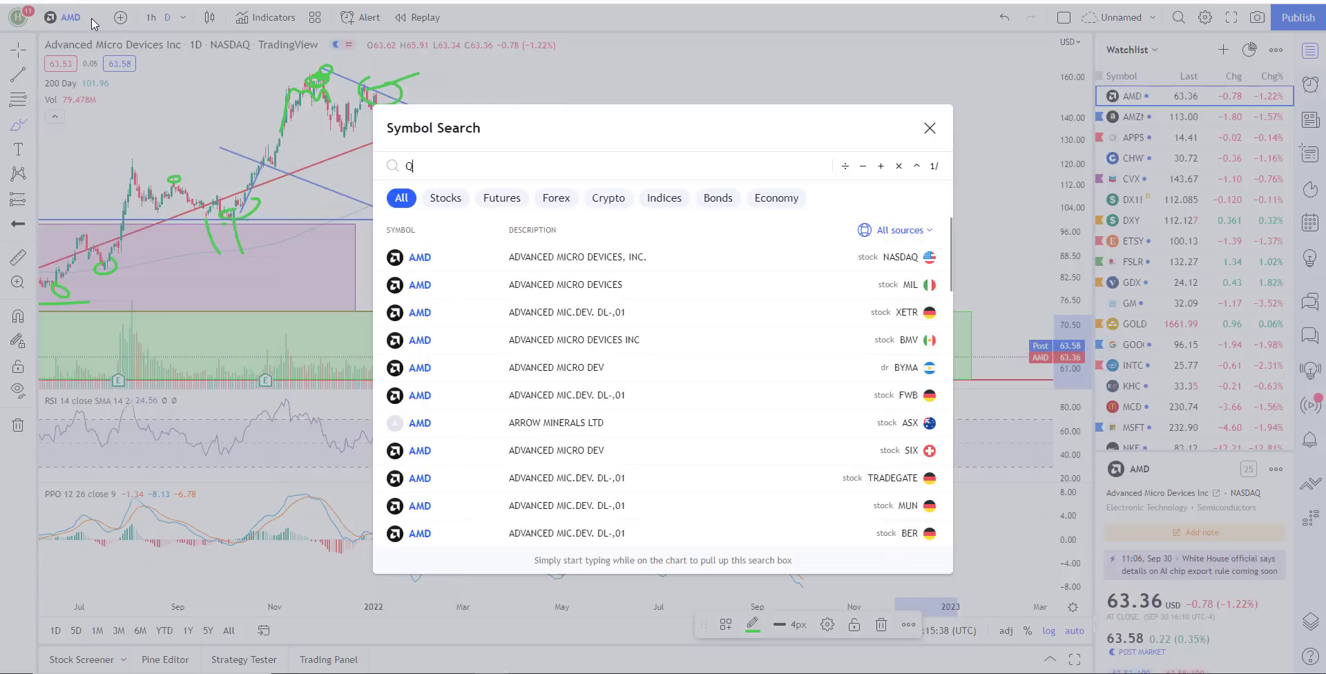
{"action": "type", "text": "COM"}
{"action": "key", "text": "Return"}
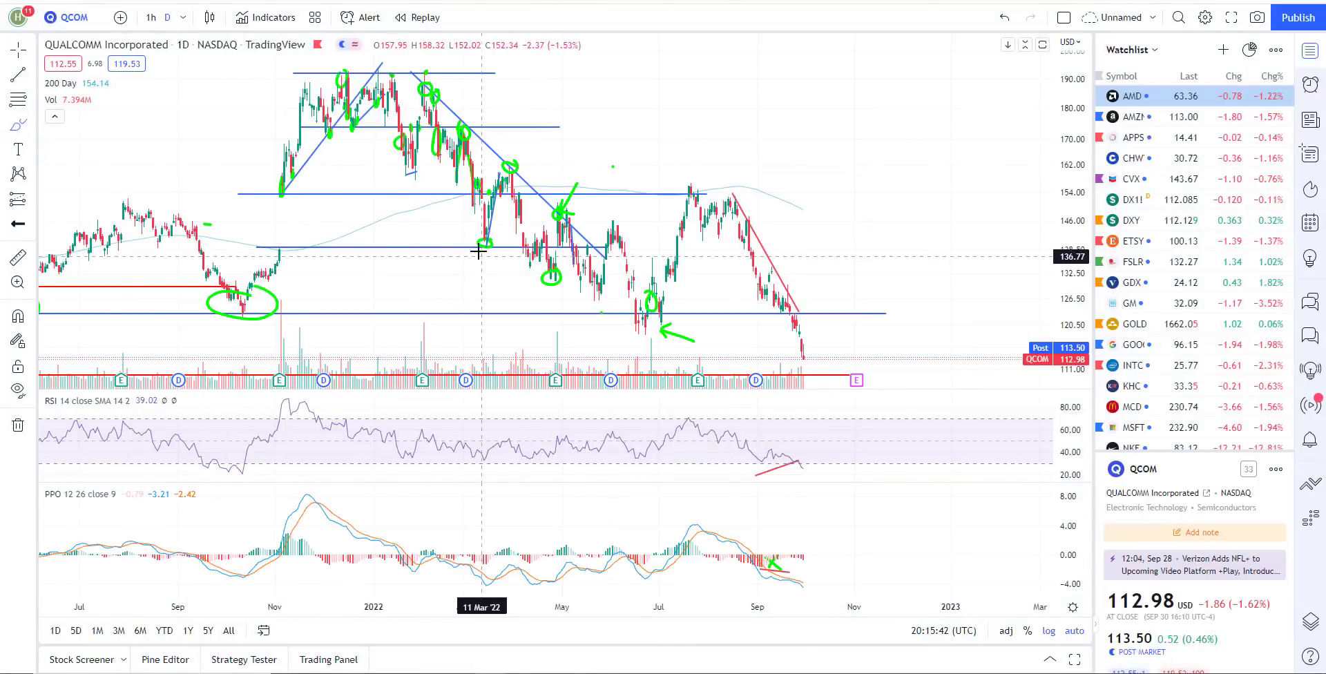
Step: Mark Qualcomm's touches of the blue support line at about 123 from September 2020 to October 2021, plus the July 2022 low, in green
{"action": "scroll", "coordinate": [478, 252], "scroll_direction": "down", "scroll_amount": 5}
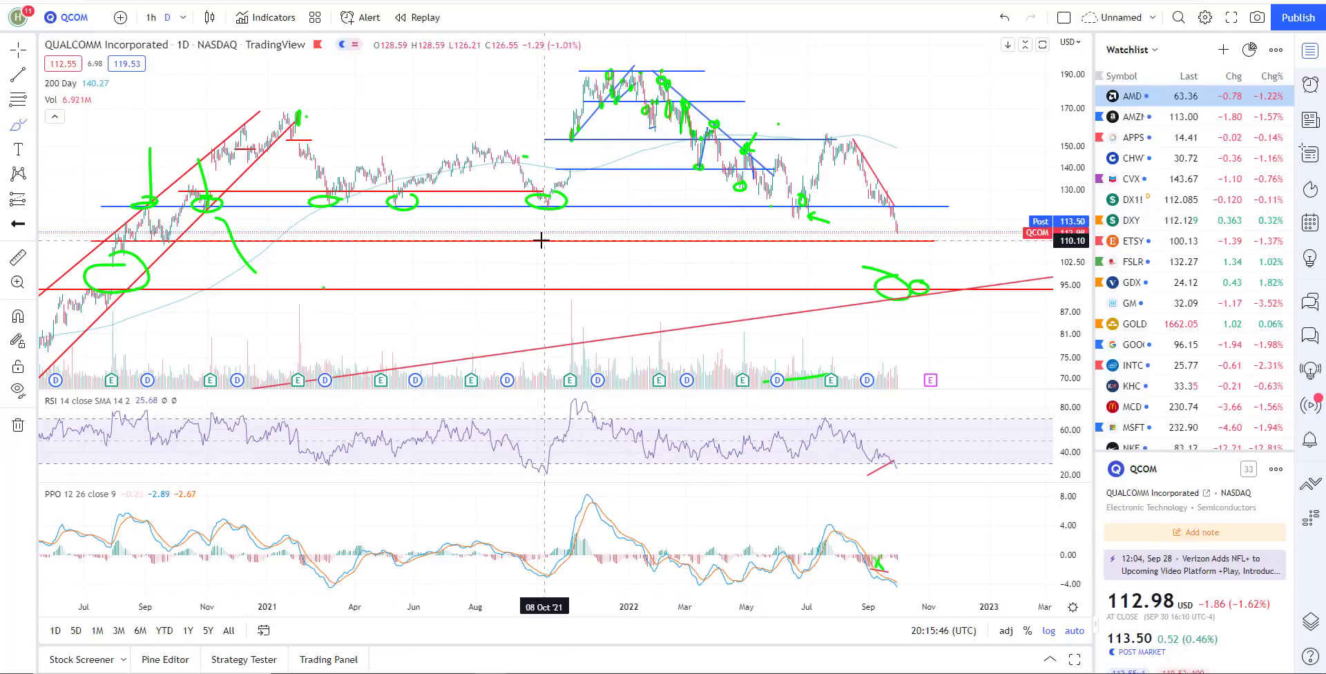
{"action": "scroll", "coordinate": [761, 269], "scroll_direction": "up", "scroll_amount": 3}
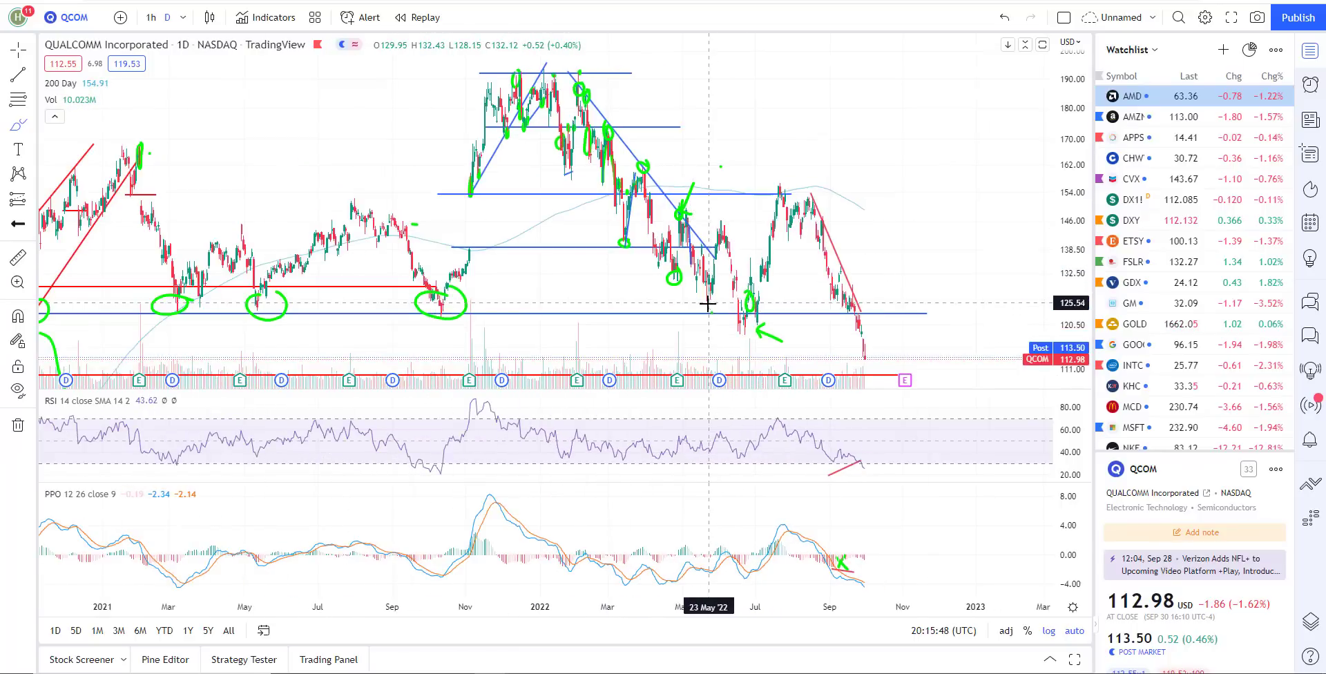
{"action": "scroll", "coordinate": [775, 304], "scroll_direction": "up", "scroll_amount": 2}
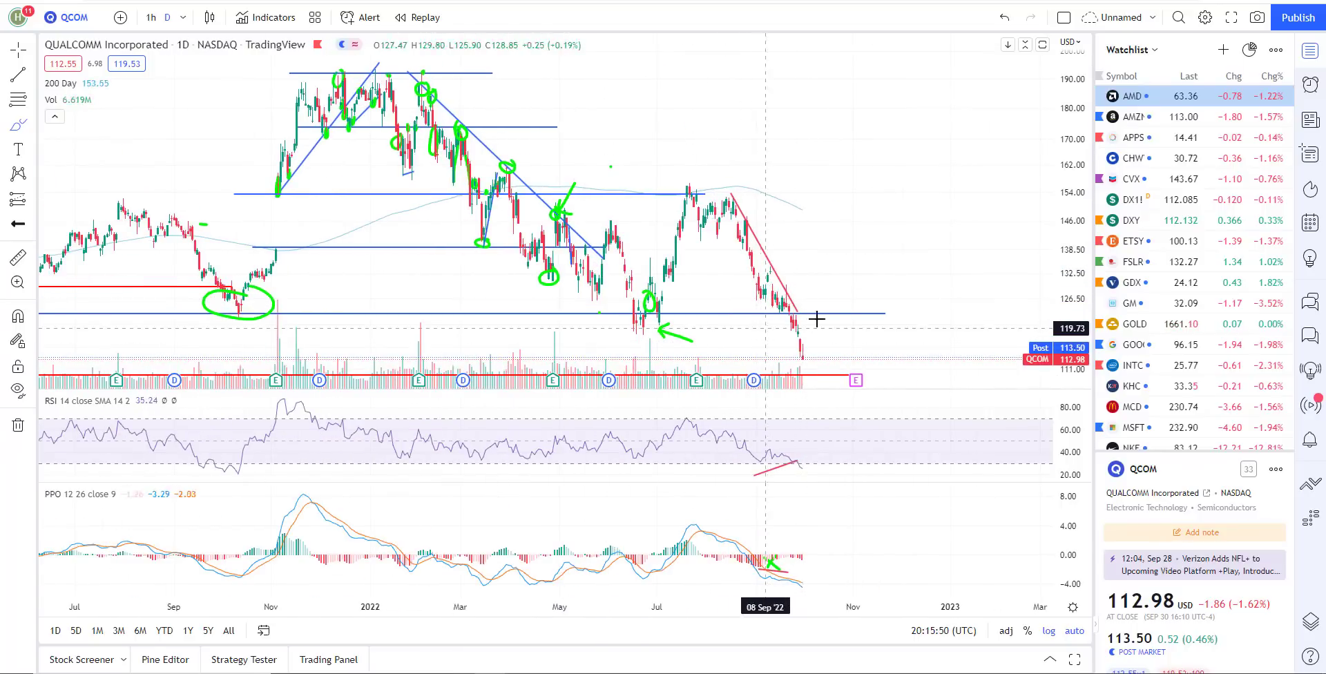
{"action": "scroll", "coordinate": [834, 315], "scroll_direction": "down", "scroll_amount": 1}
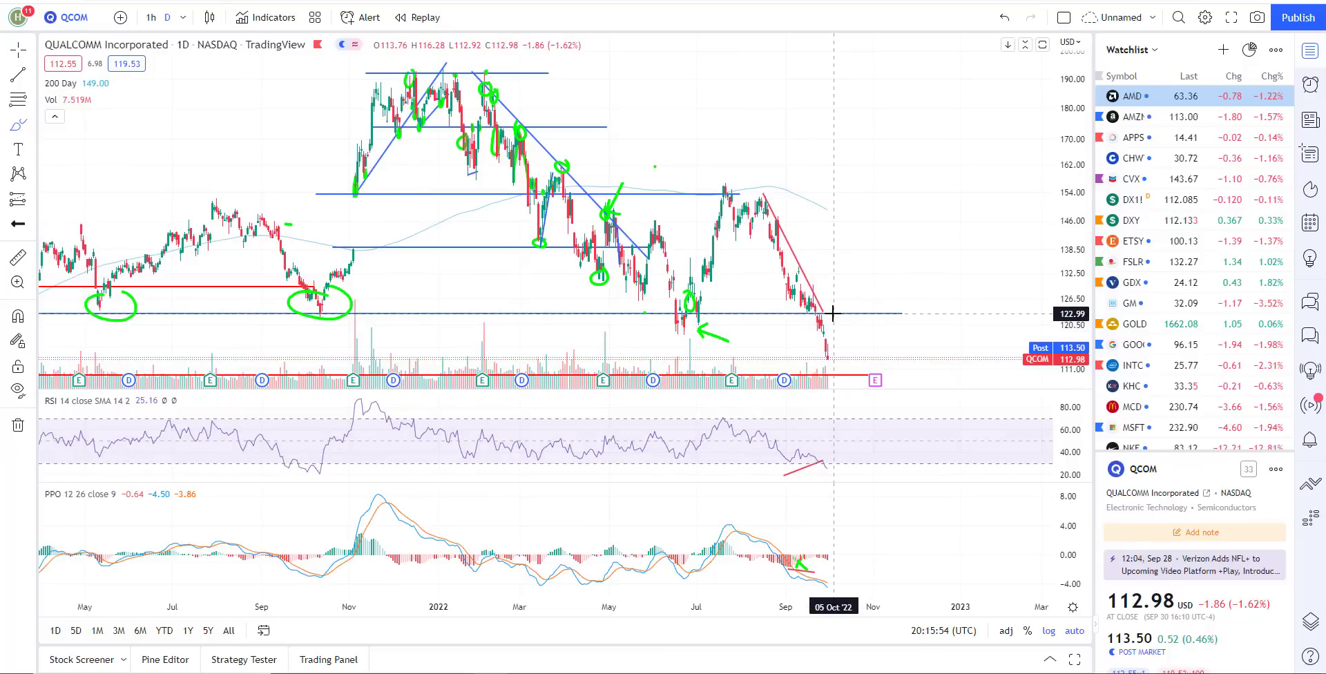
{"action": "scroll", "coordinate": [834, 314], "scroll_direction": "down", "scroll_amount": 5}
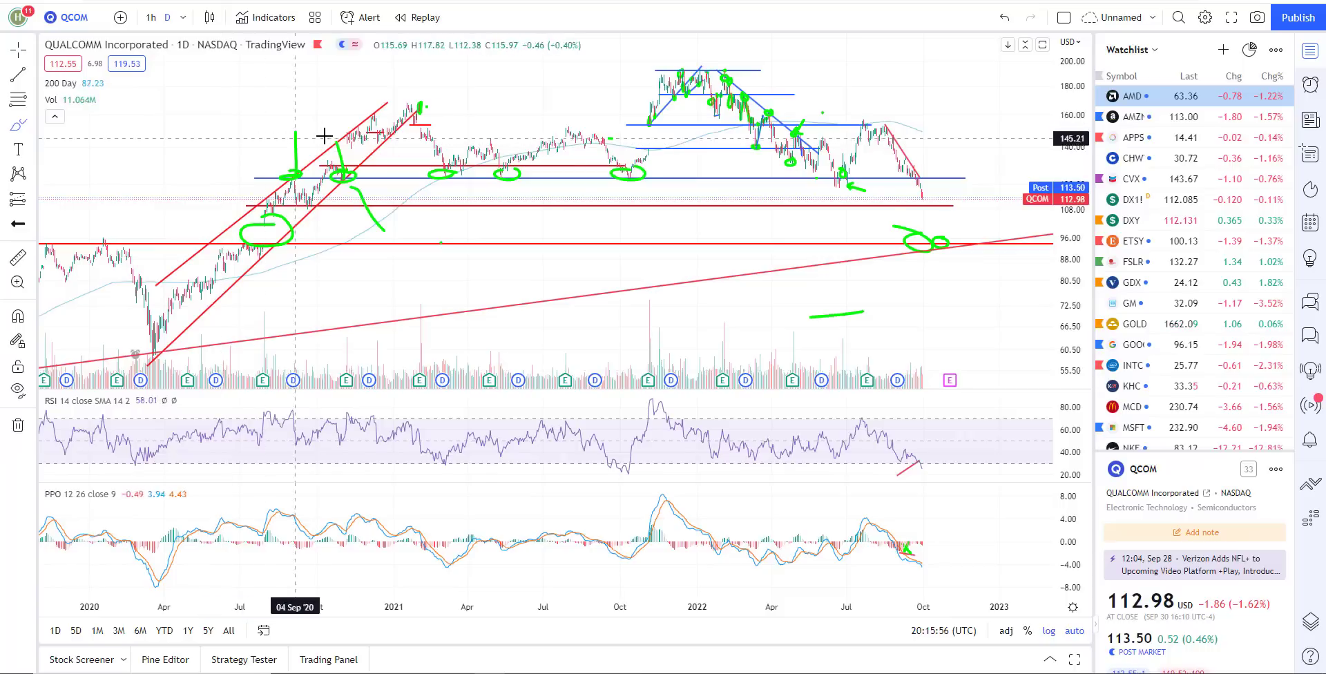
{"action": "left_click_drag", "start_coordinate": [323, 125], "coordinate": [346, 193]}
{"action": "mouse_move", "coordinate": [446, 139]}
{"action": "left_mouse_down"}
{"action": "mouse_move", "coordinate": [453, 178]}
{"action": "mouse_move", "coordinate": [514, 174]}
{"action": "left_mouse_up"}
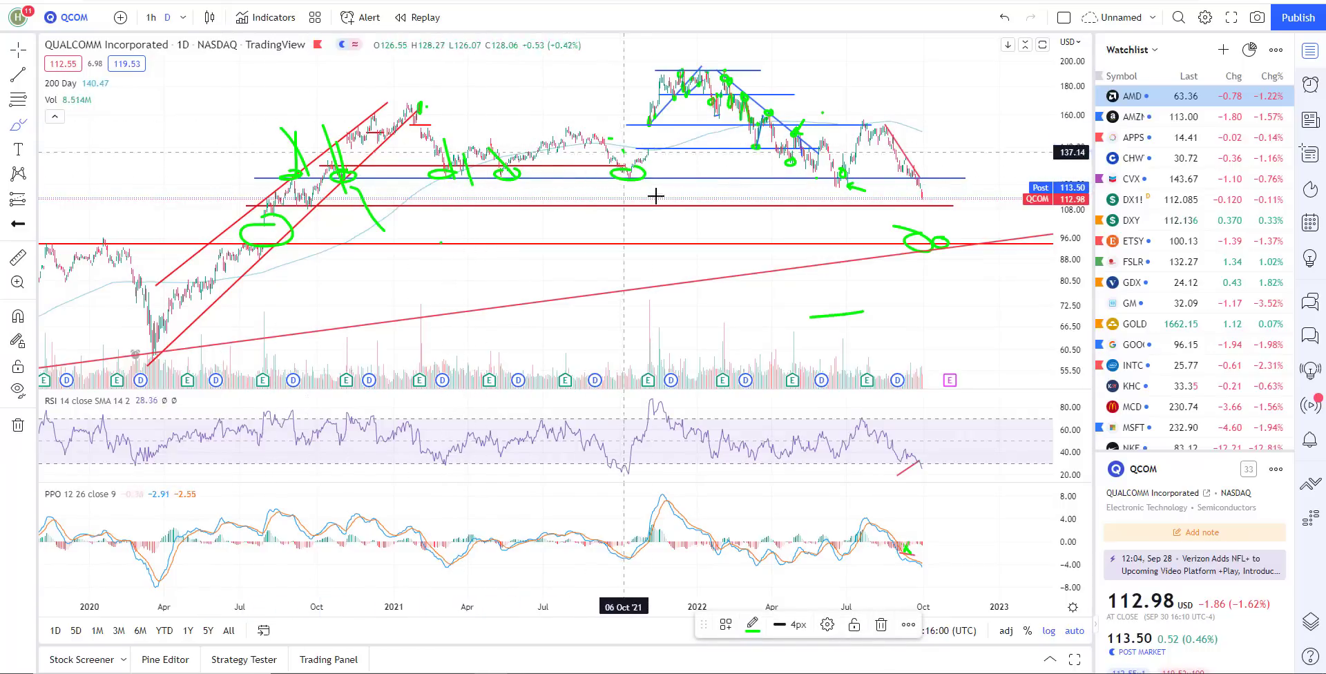
{"action": "scroll", "coordinate": [863, 200], "scroll_direction": "up", "scroll_amount": 2}
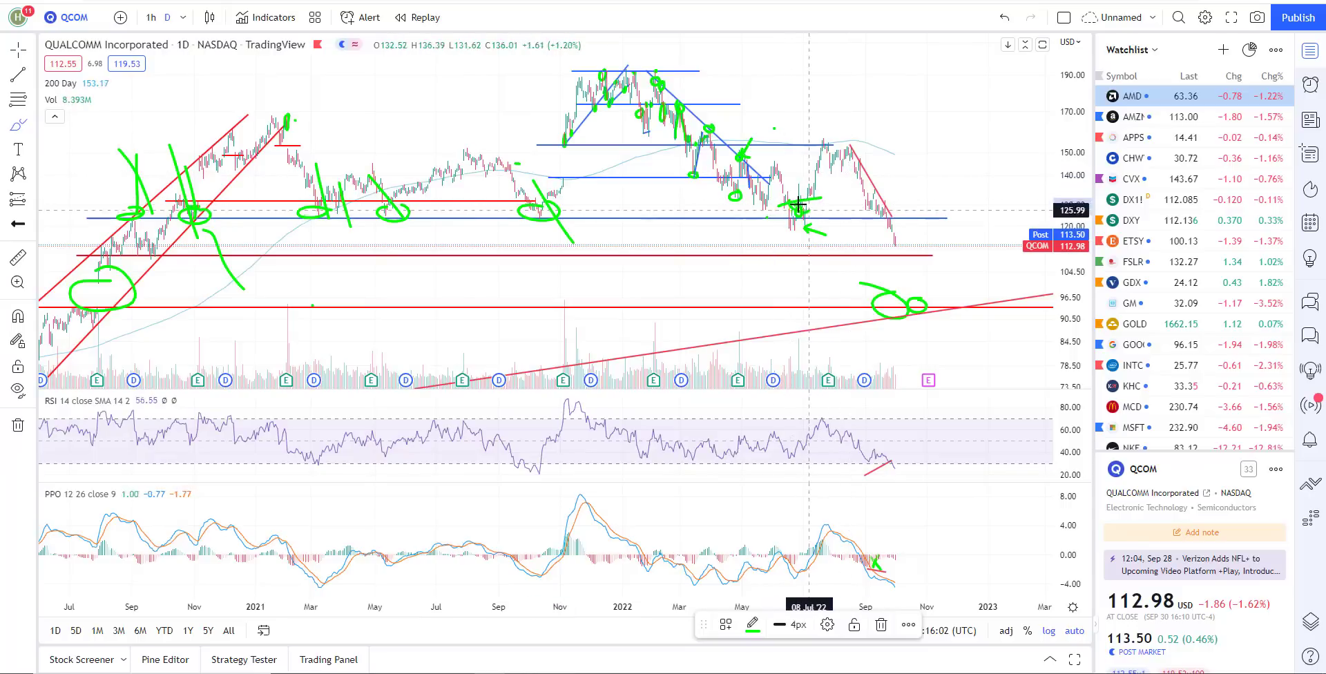
Step: Mark Qualcomm's August to October 2020 lows with a green stroke along the red support line at about 110
{"action": "scroll", "coordinate": [781, 262], "scroll_direction": "up", "scroll_amount": 3}
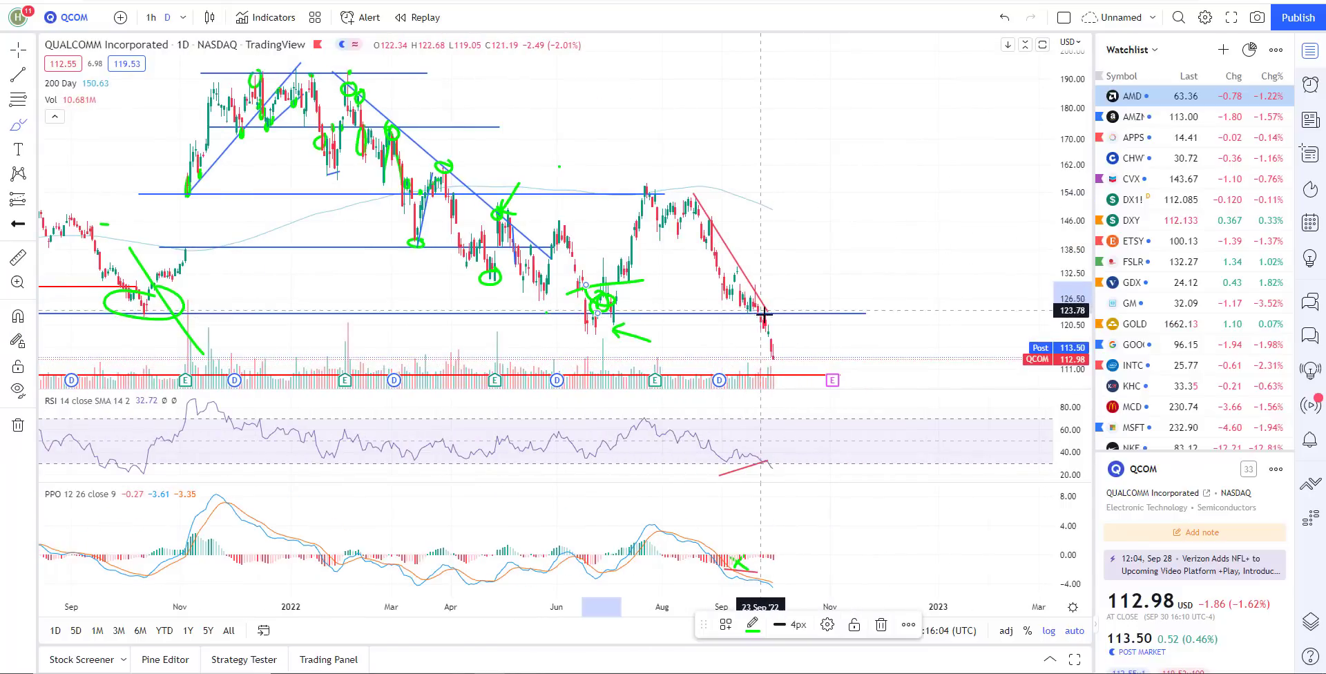
{"action": "scroll", "coordinate": [770, 358], "scroll_direction": "down", "scroll_amount": 3}
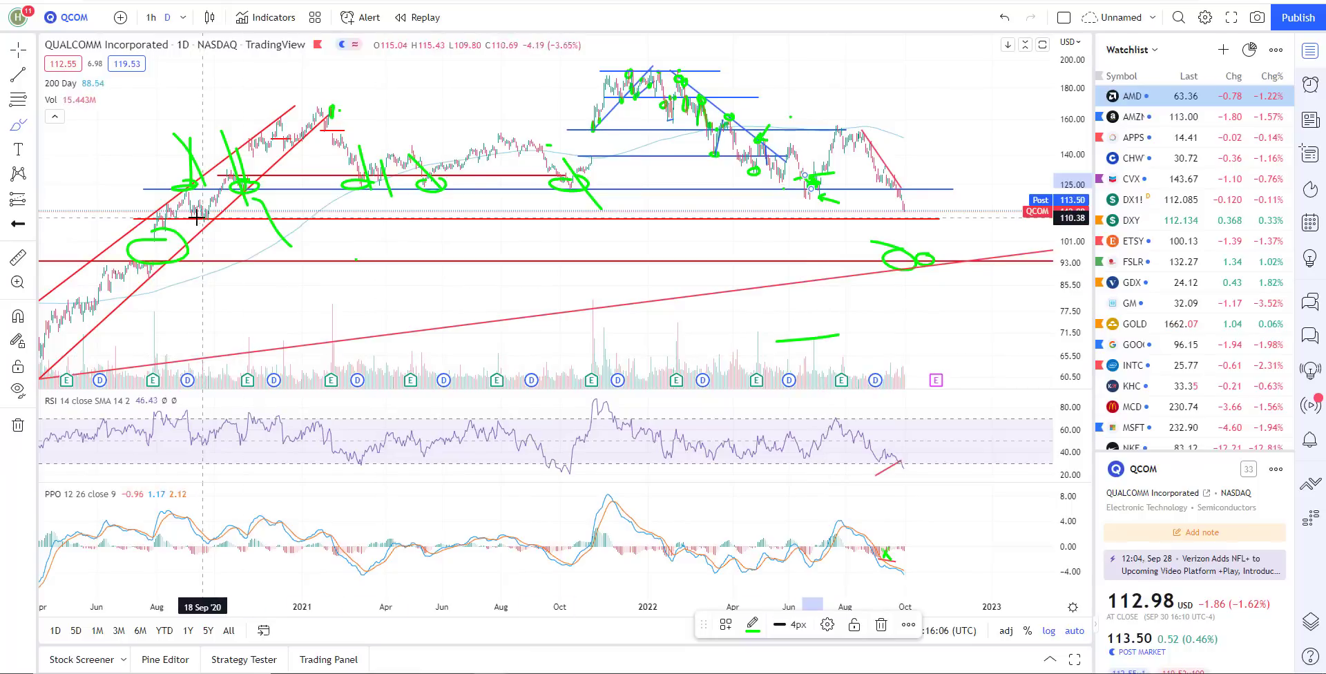
{"action": "left_click_drag", "start_coordinate": [155, 218], "coordinate": [225, 217]}
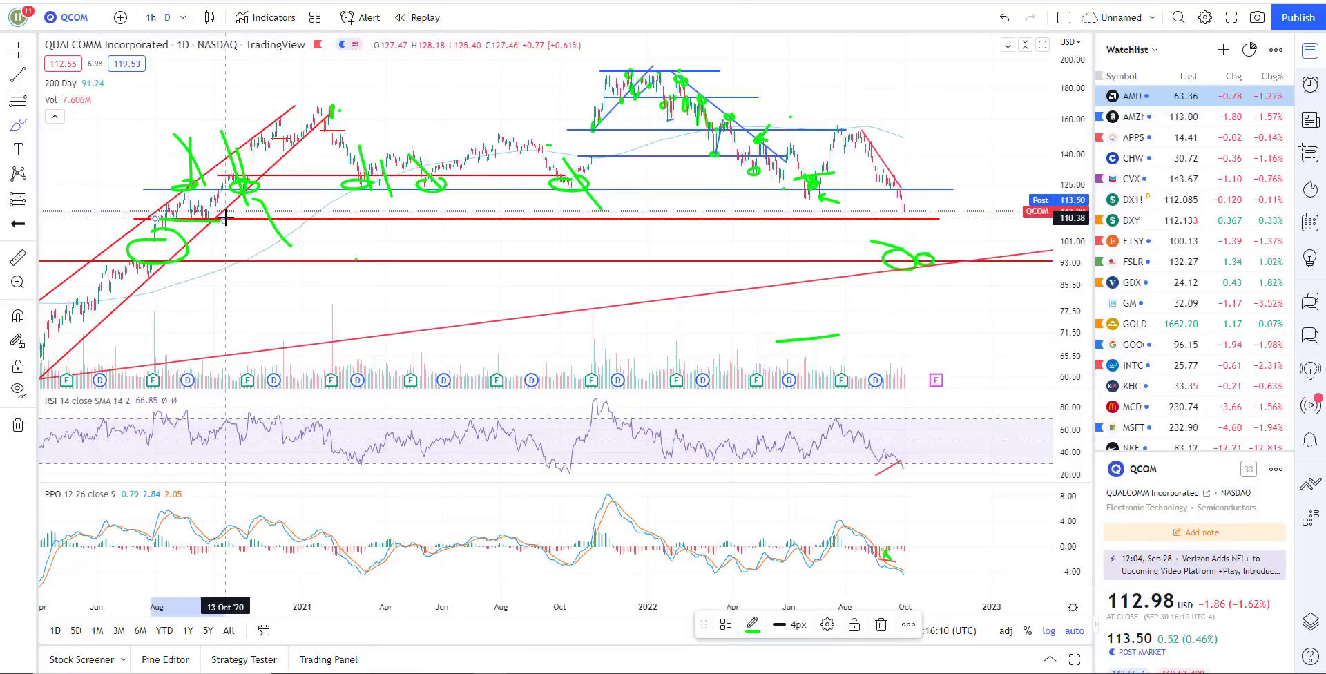
Step: Sketch a green decline path from Qualcomm's latest candle down to the circled red support line at about 93
{"action": "scroll", "coordinate": [1045, 187], "scroll_direction": "up", "scroll_amount": 2}
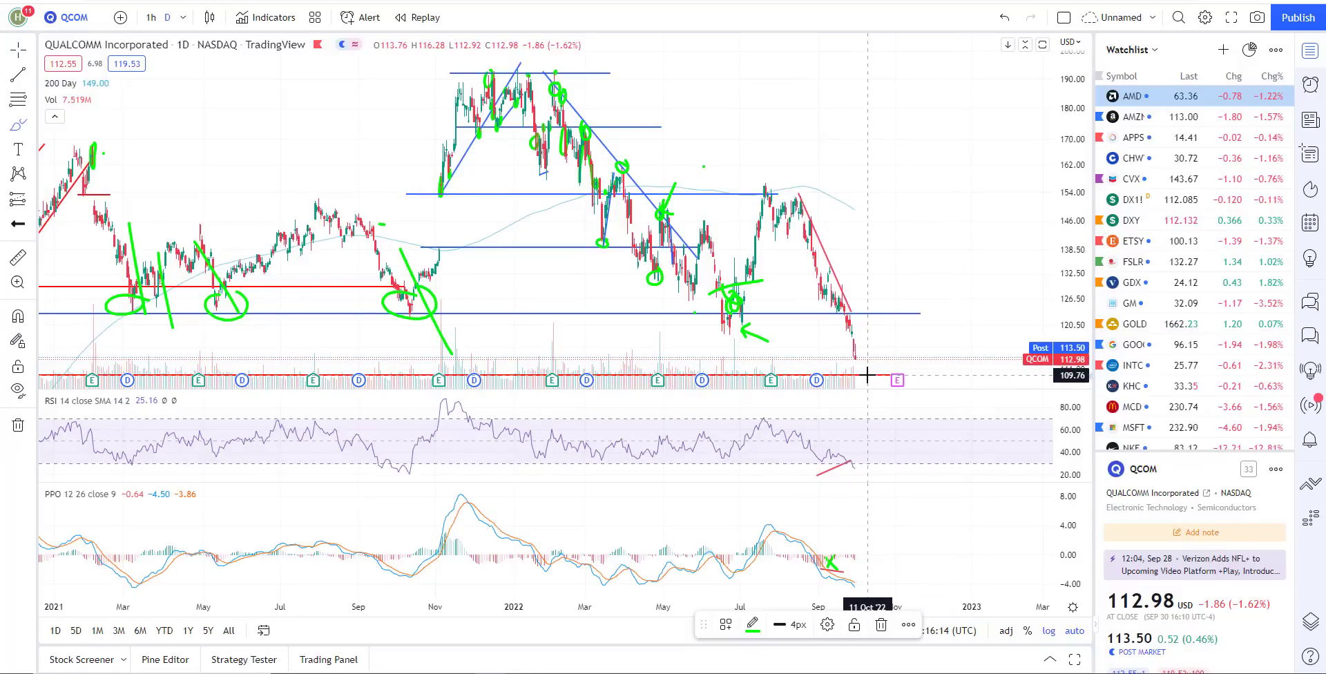
{"action": "scroll", "coordinate": [867, 375], "scroll_direction": "down", "scroll_amount": 3}
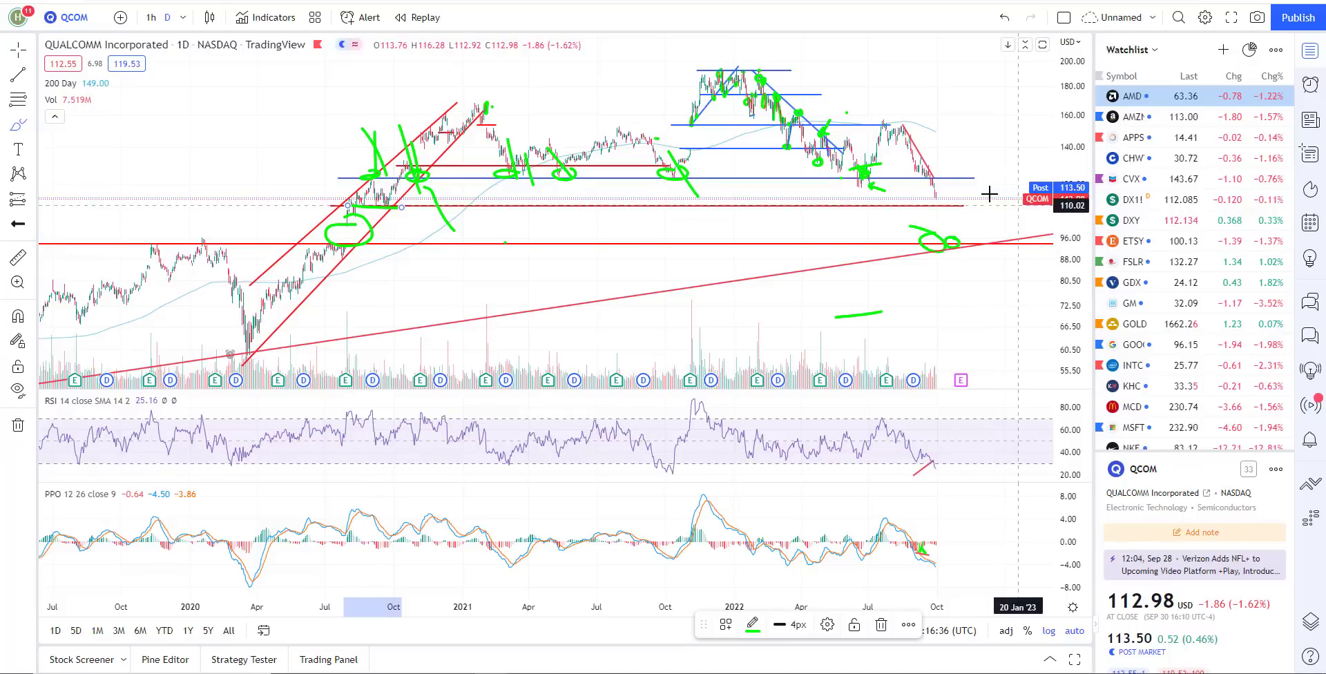
{"action": "left_click_drag", "start_coordinate": [936, 200], "coordinate": [943, 233]}
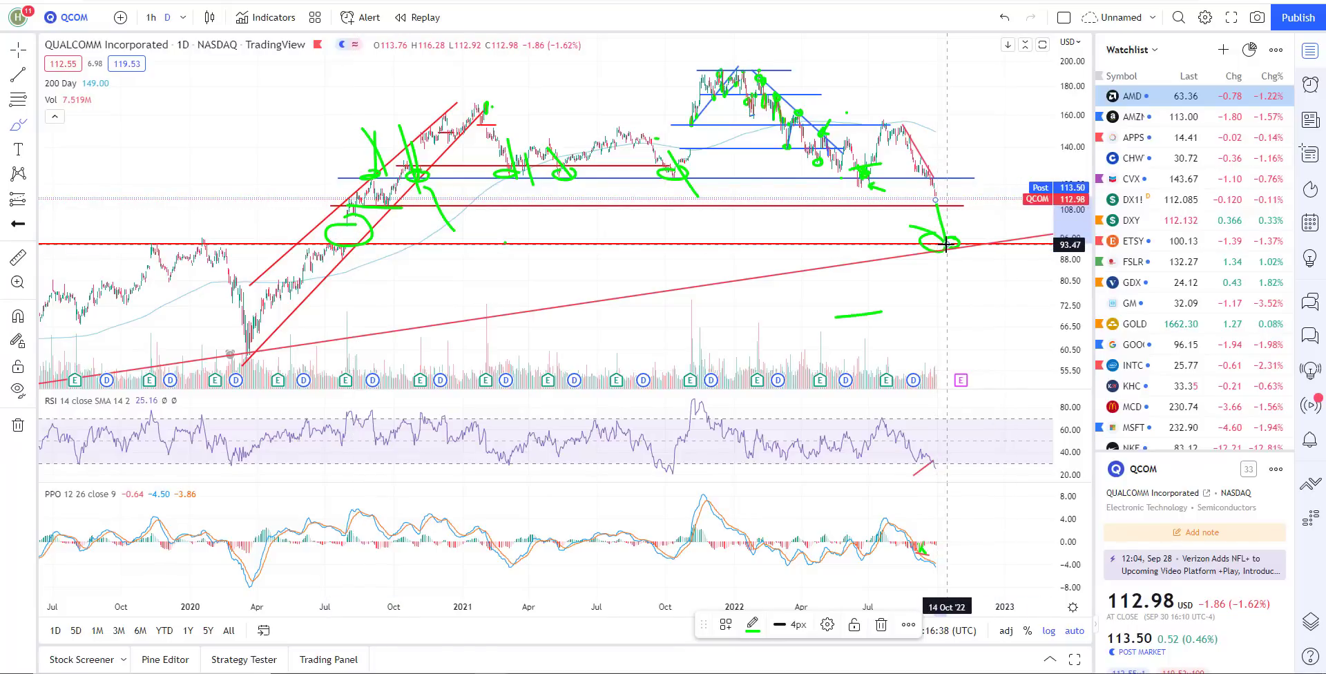
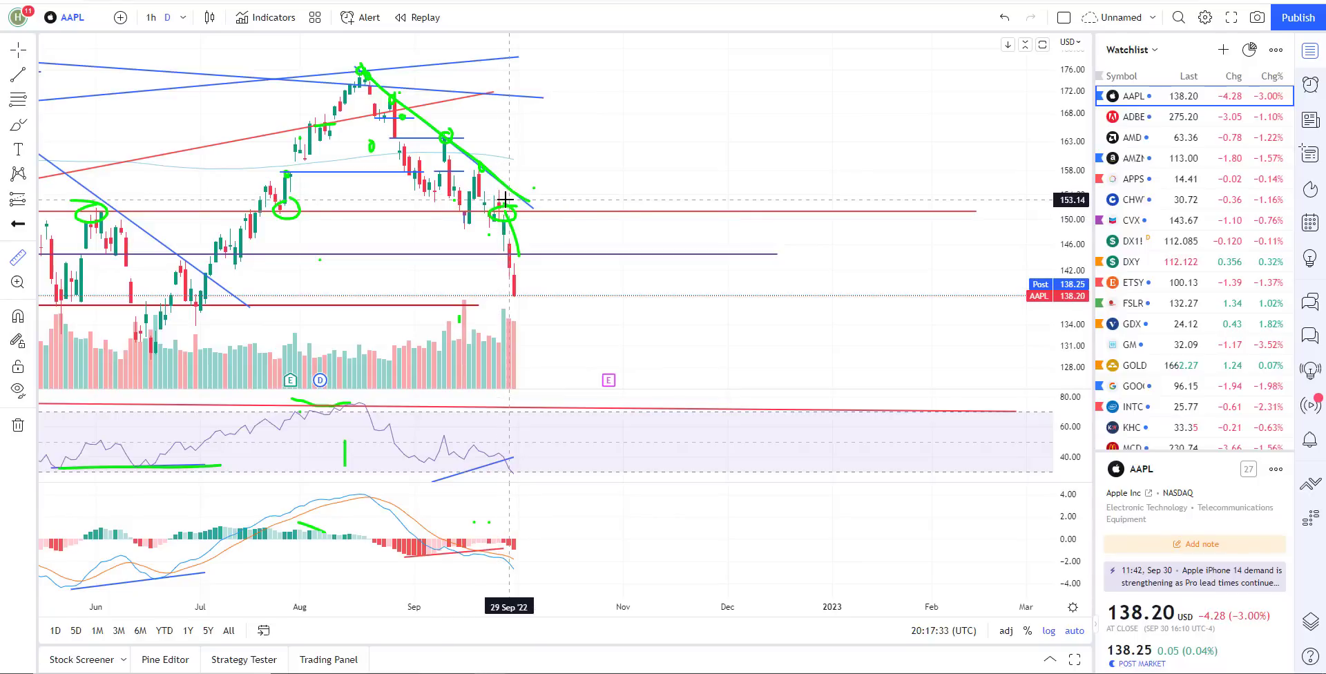
Step: Measure Apple's price drop from the 28 September 2022 candle at about 152.6 down to the latest low
{"action": "left_click", "coordinate": [502, 203]}
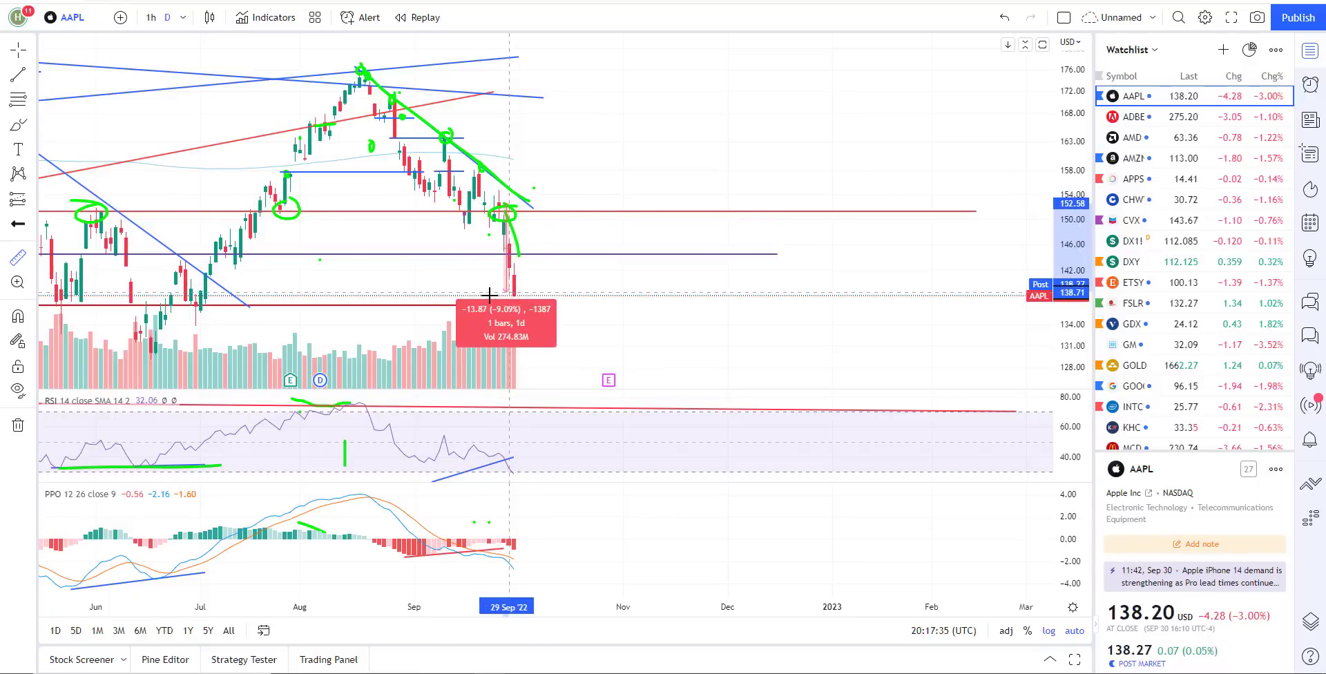
{"action": "left_click", "coordinate": [504, 293]}
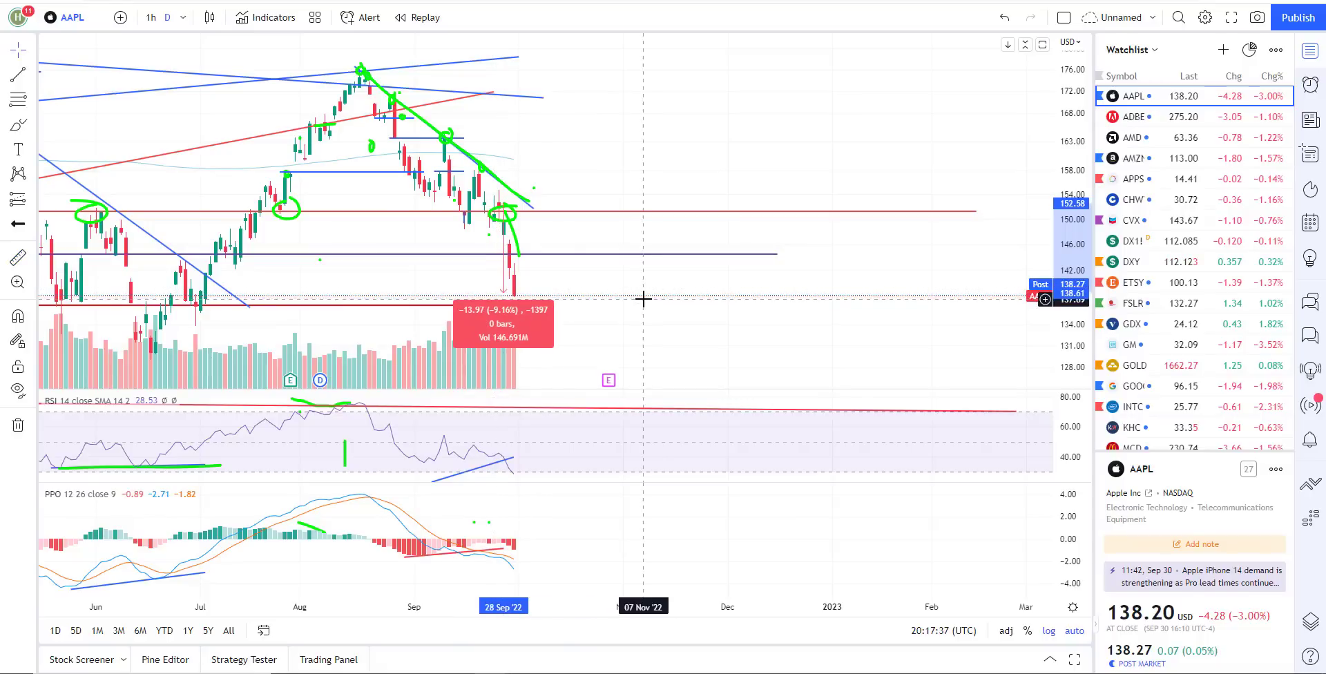
{"action": "left_click", "coordinate": [643, 298]}
Step: Extend Apple's red horizontal support line at about 136.8 past the latest candle to early January 2023
{"action": "scroll", "coordinate": [462, 379], "scroll_direction": "down", "scroll_amount": 2}
{"action": "left_click_drag", "start_coordinate": [462, 380], "coordinate": [643, 360]}
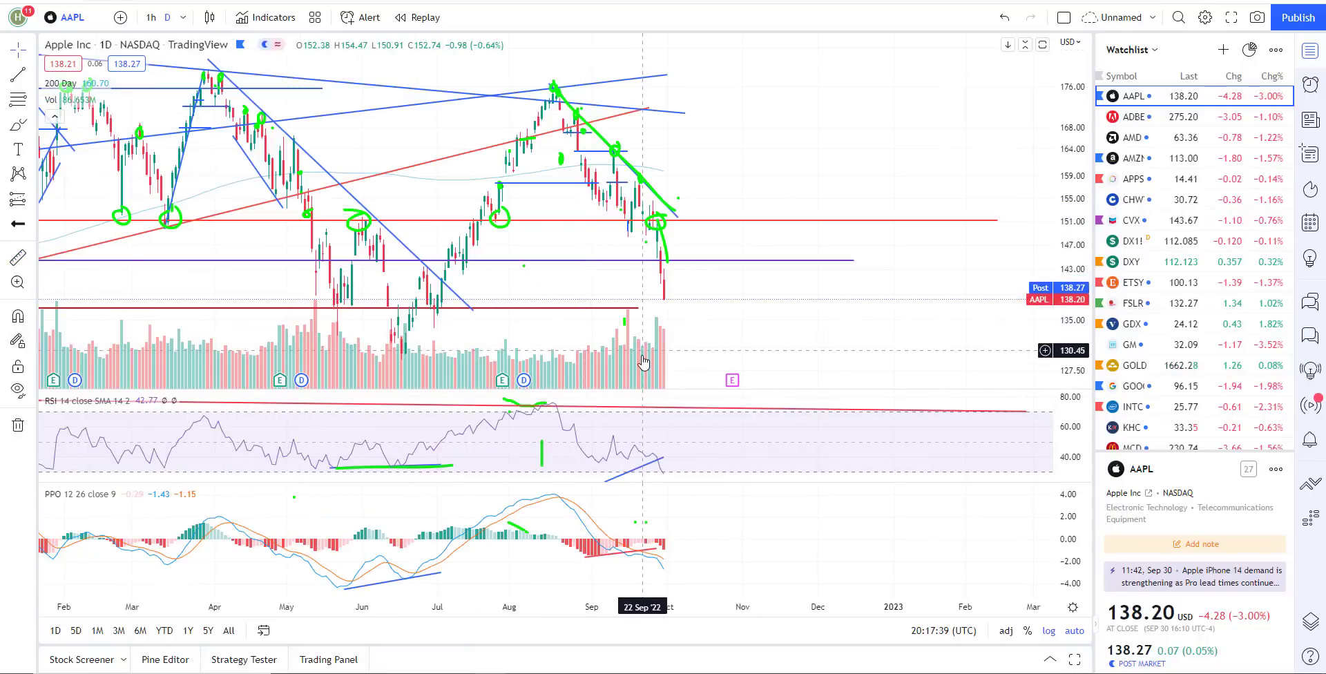
{"action": "scroll", "coordinate": [877, 345], "scroll_direction": "down", "scroll_amount": 3}
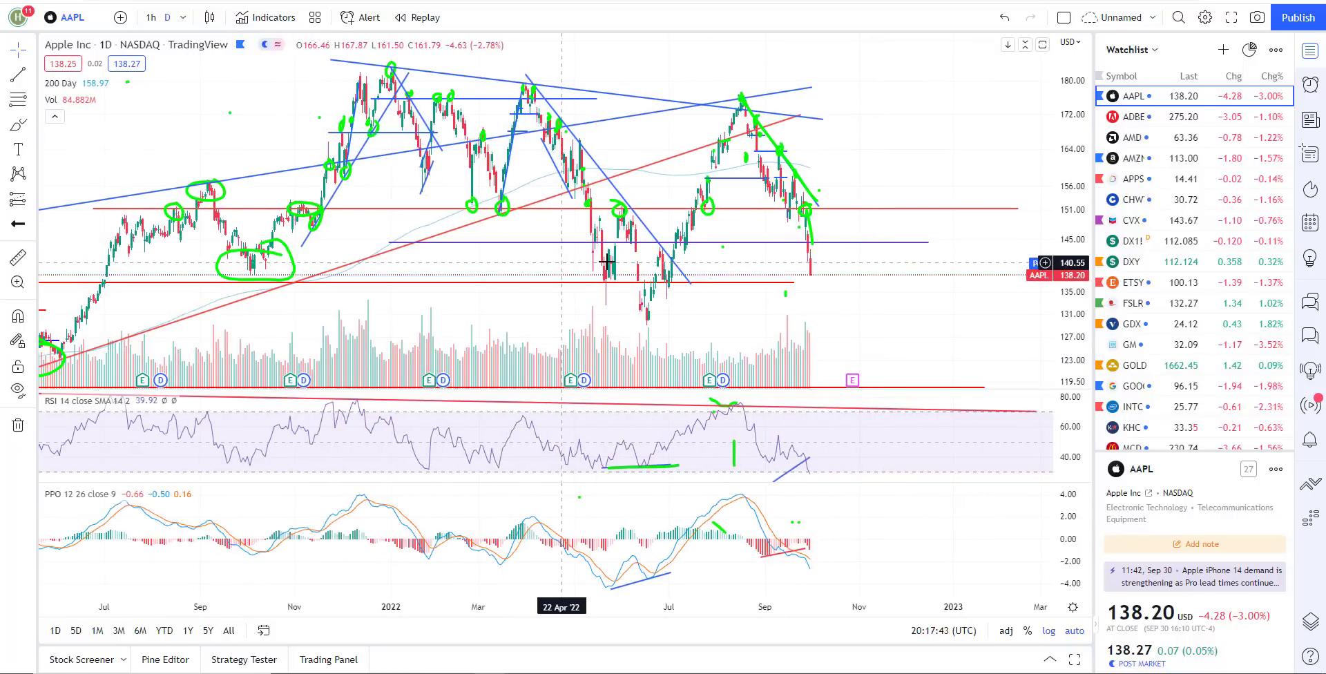
{"action": "left_click", "coordinate": [795, 282]}
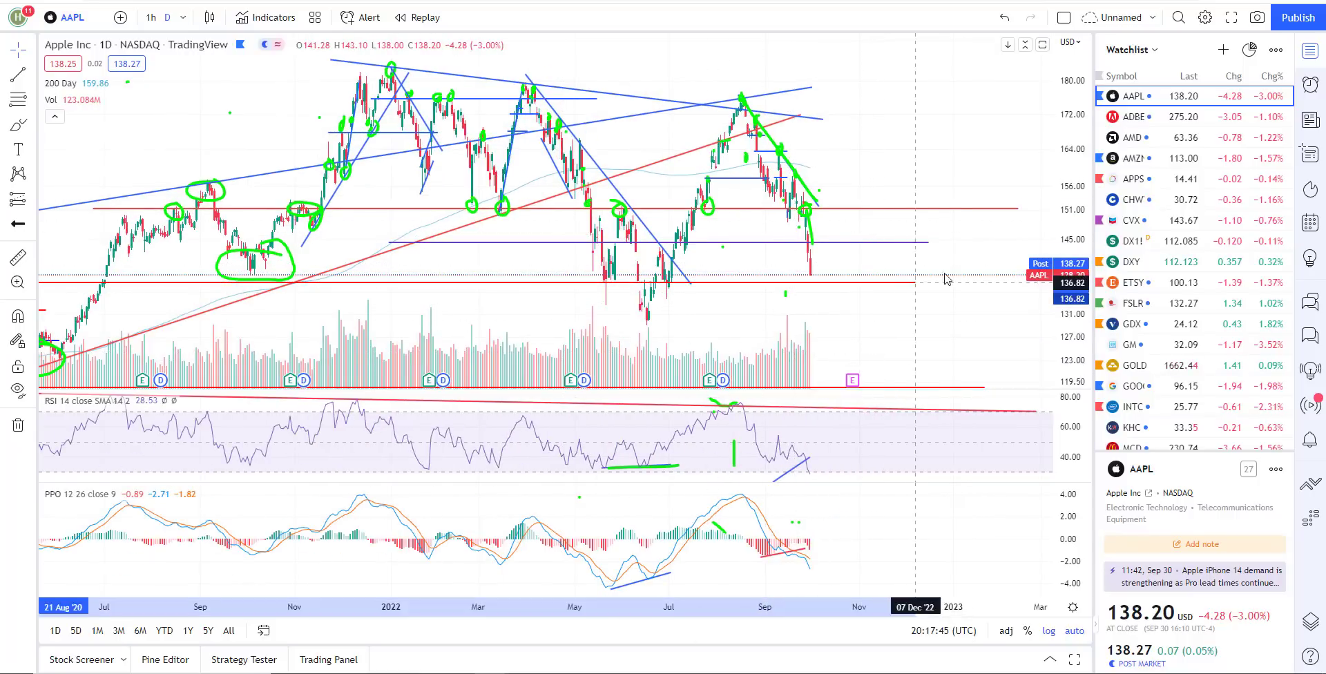
{"action": "scroll", "coordinate": [857, 276], "scroll_direction": "down", "scroll_amount": 3}
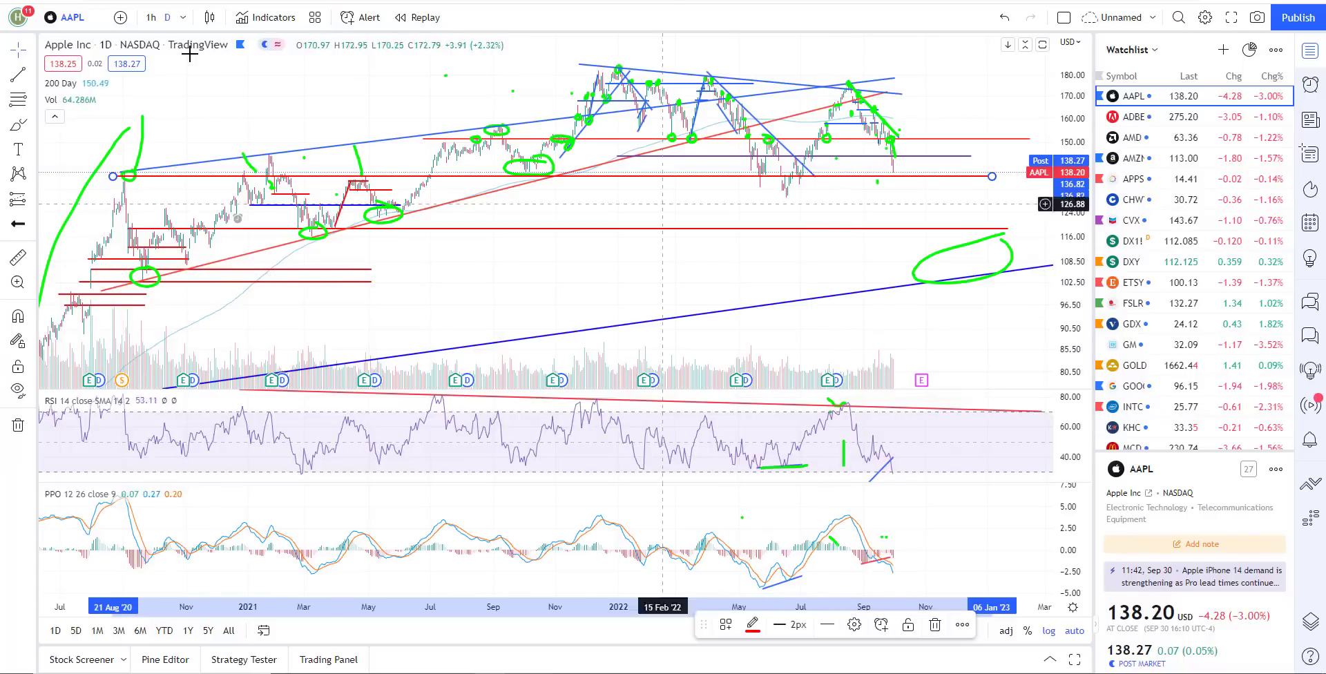
Step: Switch the Apple chart to the weekly interval and compare the latest candle with the red support lines
{"action": "left_click", "coordinate": [183, 17]}
{"action": "left_click", "coordinate": [207, 495]}
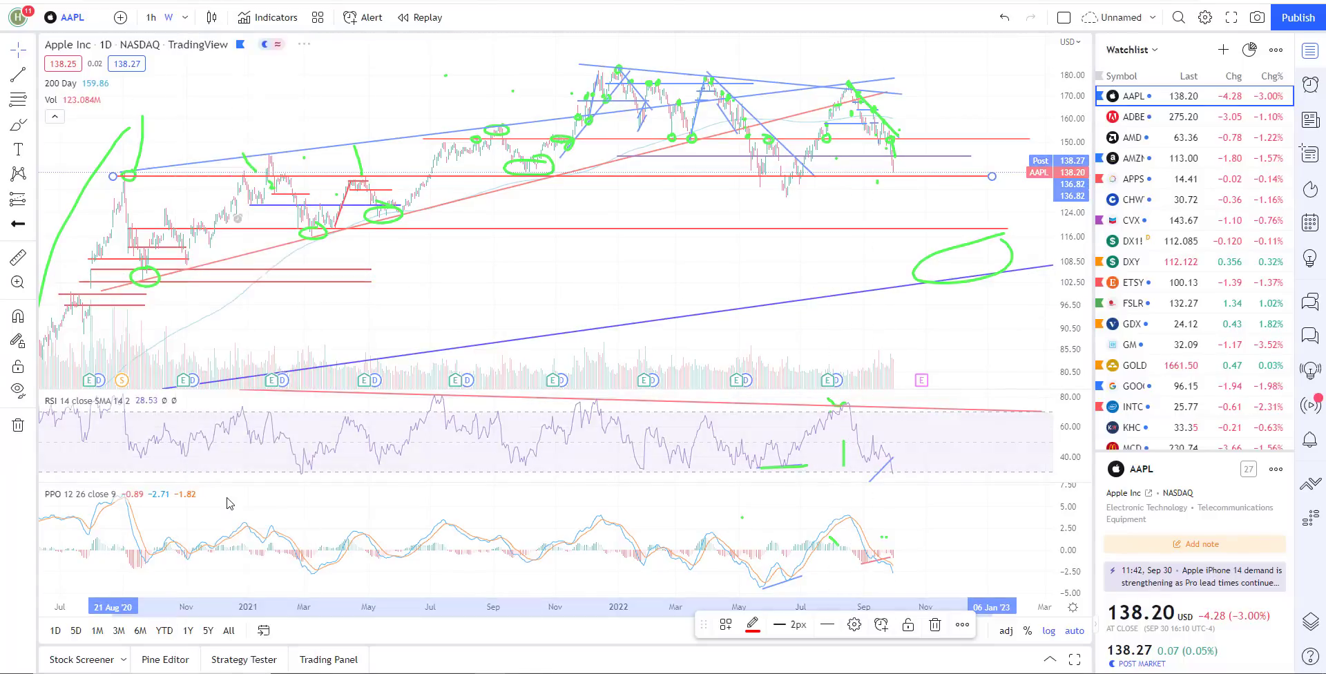
{"action": "scroll", "coordinate": [776, 361], "scroll_direction": "up", "scroll_amount": 3}
{"action": "scroll", "coordinate": [776, 361], "scroll_direction": "up", "scroll_amount": 5}
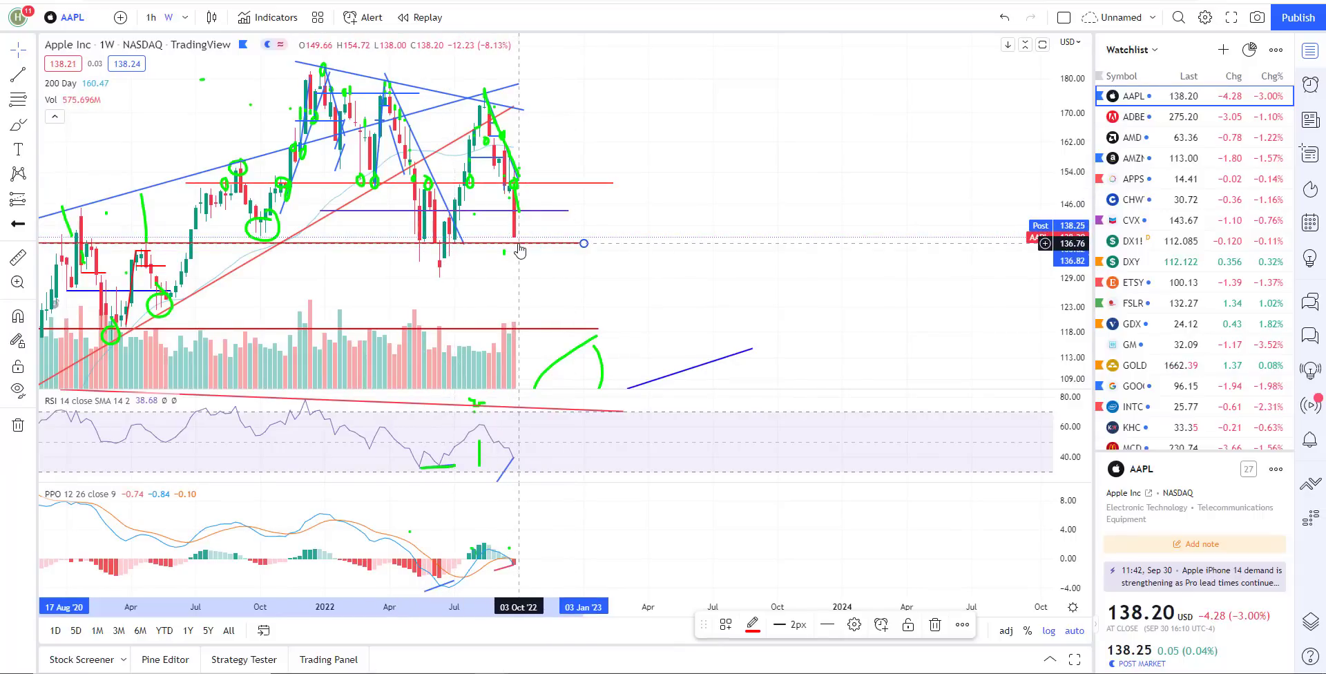
{"action": "scroll", "coordinate": [521, 250], "scroll_direction": "down", "scroll_amount": 5}
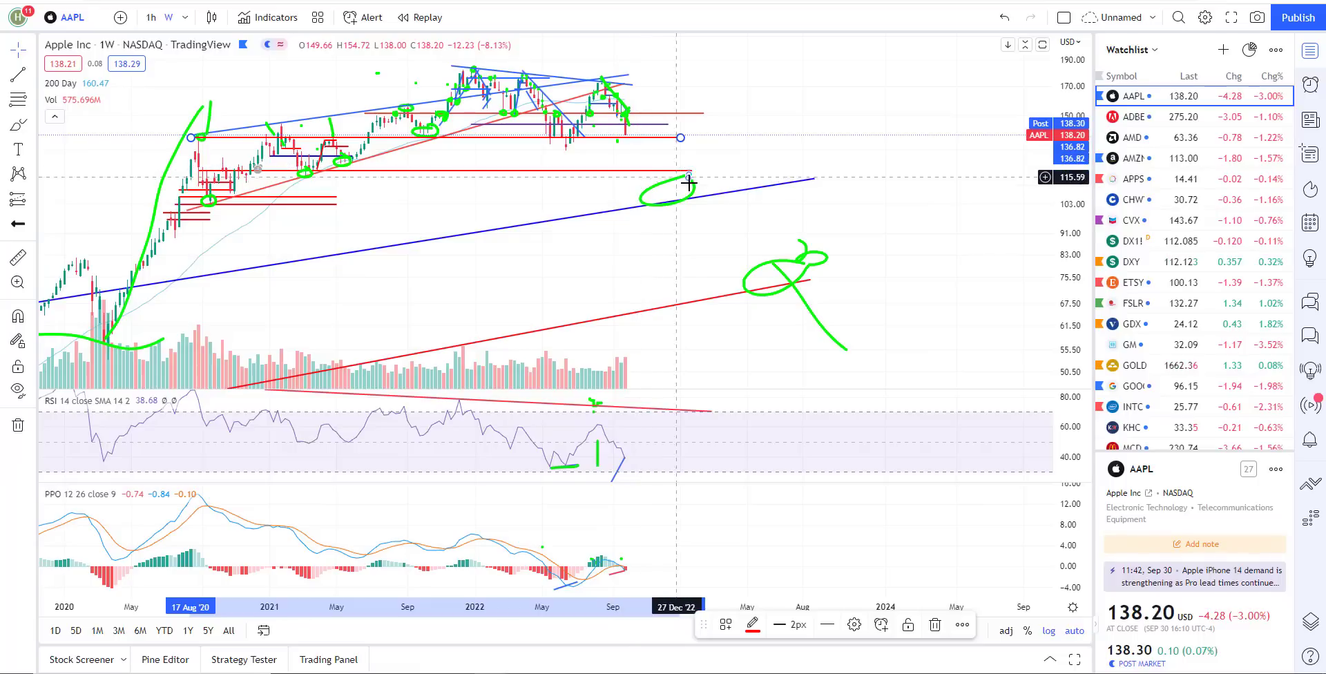
Step: Sketch a green decline path from Apple's latest weekly candle to the circled zone on the blue trendline at about 105
{"action": "scroll", "coordinate": [655, 249], "scroll_direction": "down", "scroll_amount": 5}
{"action": "scroll", "coordinate": [655, 248], "scroll_direction": "down", "scroll_amount": 5}
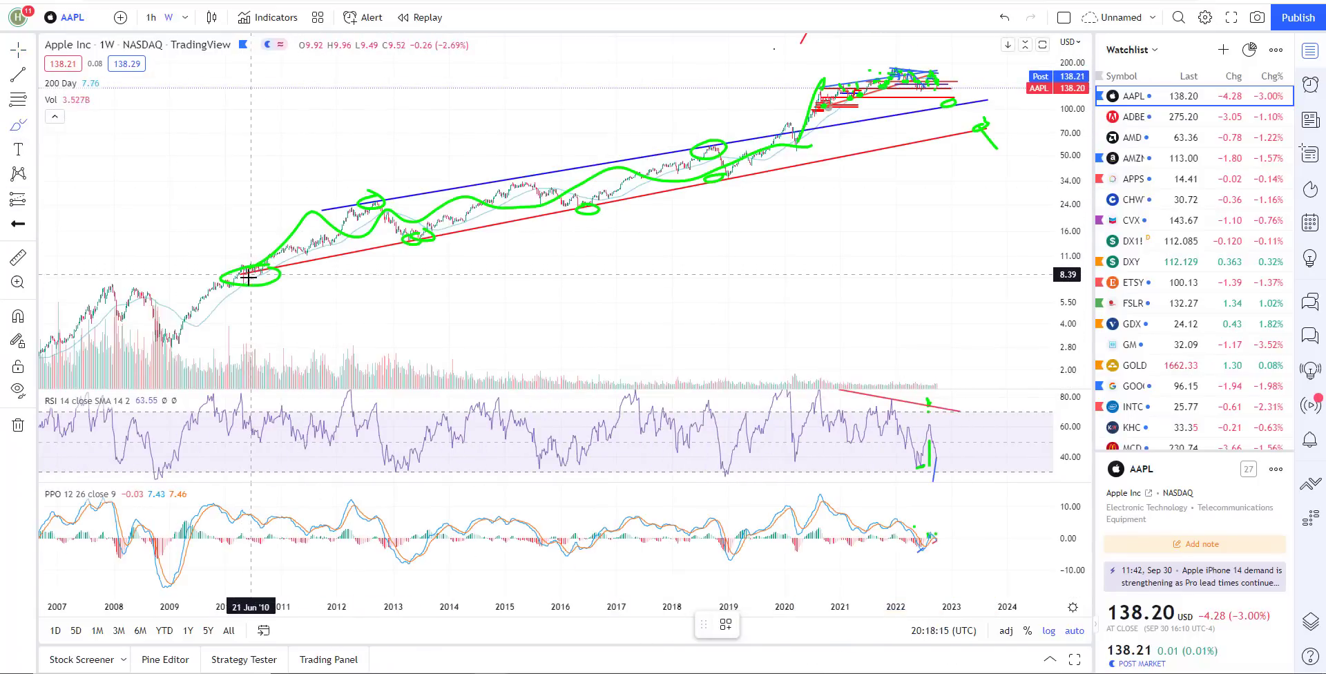
{"action": "scroll", "coordinate": [764, 313], "scroll_direction": "up", "scroll_amount": 5}
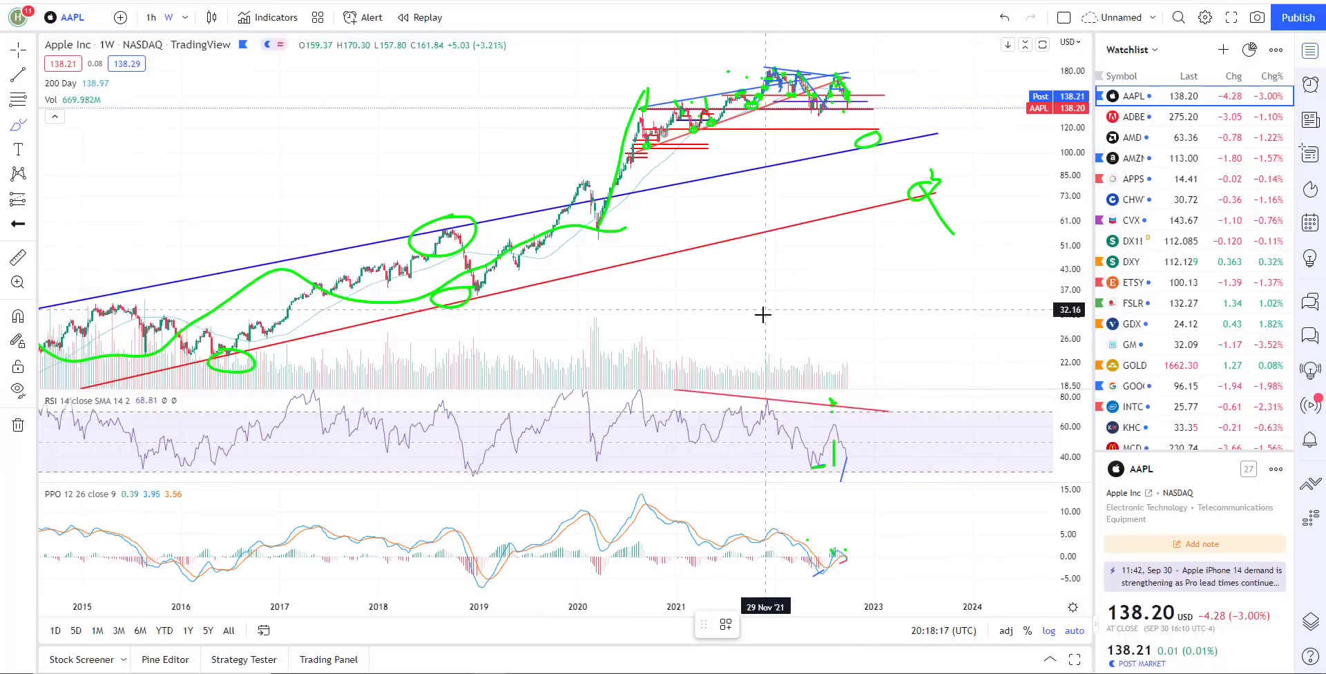
{"action": "left_click", "coordinate": [750, 156]}
{"action": "mouse_move", "coordinate": [750, 156]}
{"action": "left_mouse_down"}
{"action": "mouse_move", "coordinate": [756, 168]}
{"action": "mouse_move", "coordinate": [772, 153]}
{"action": "mouse_move", "coordinate": [788, 185]}
{"action": "left_mouse_up"}
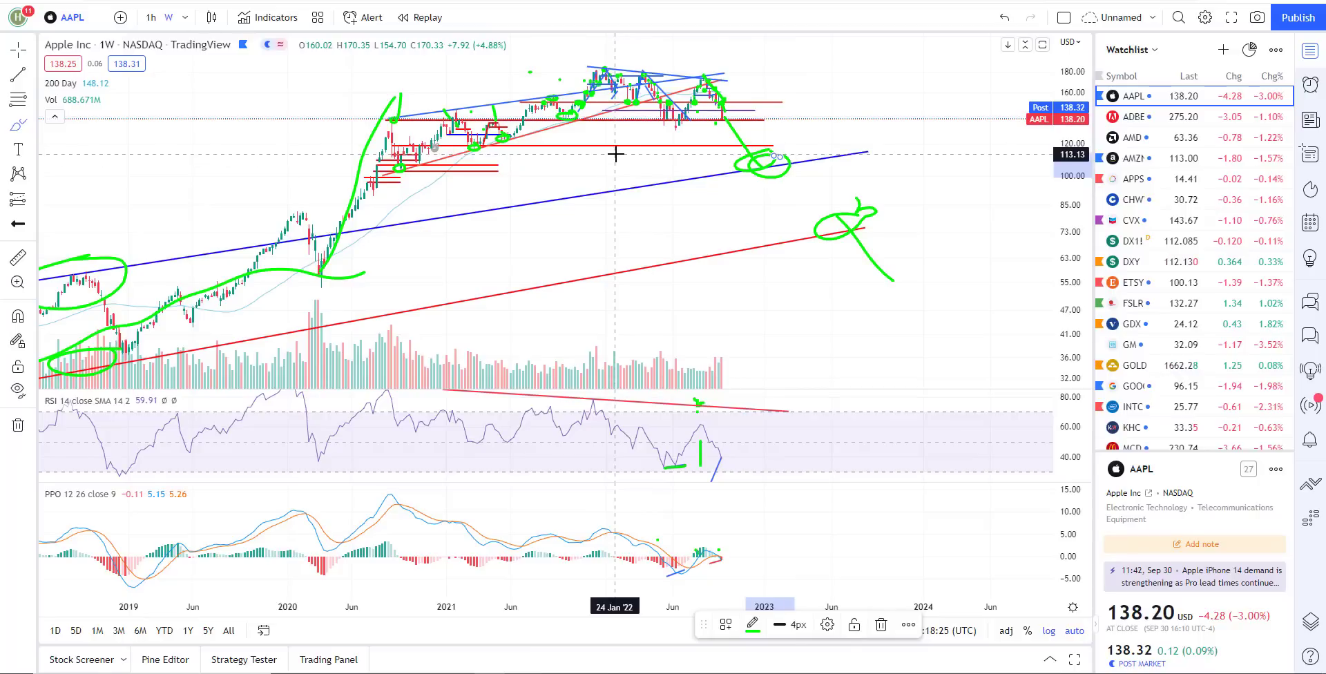
Step: Sketch a green continuation path from Apple's circled zone on the blue trendline onward into 2023
{"action": "scroll", "coordinate": [615, 154], "scroll_direction": "up", "scroll_amount": 3}
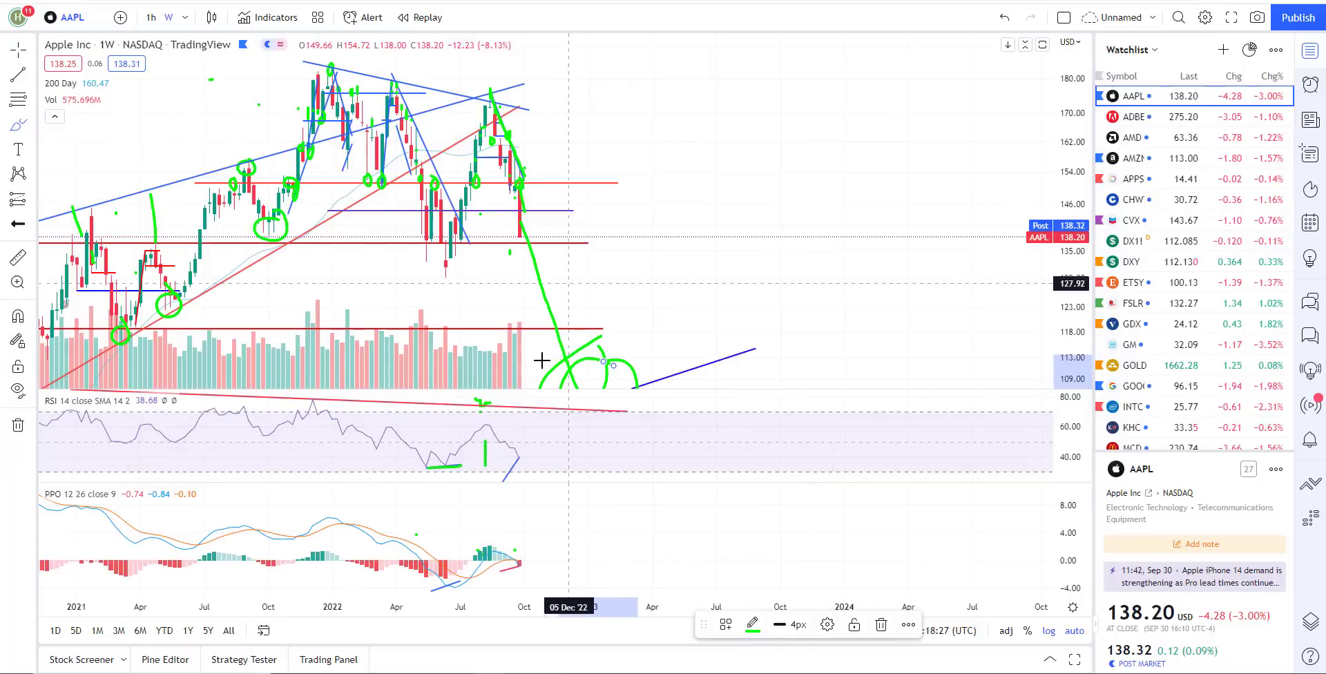
{"action": "scroll", "coordinate": [656, 221], "scroll_direction": "down", "scroll_amount": 3}
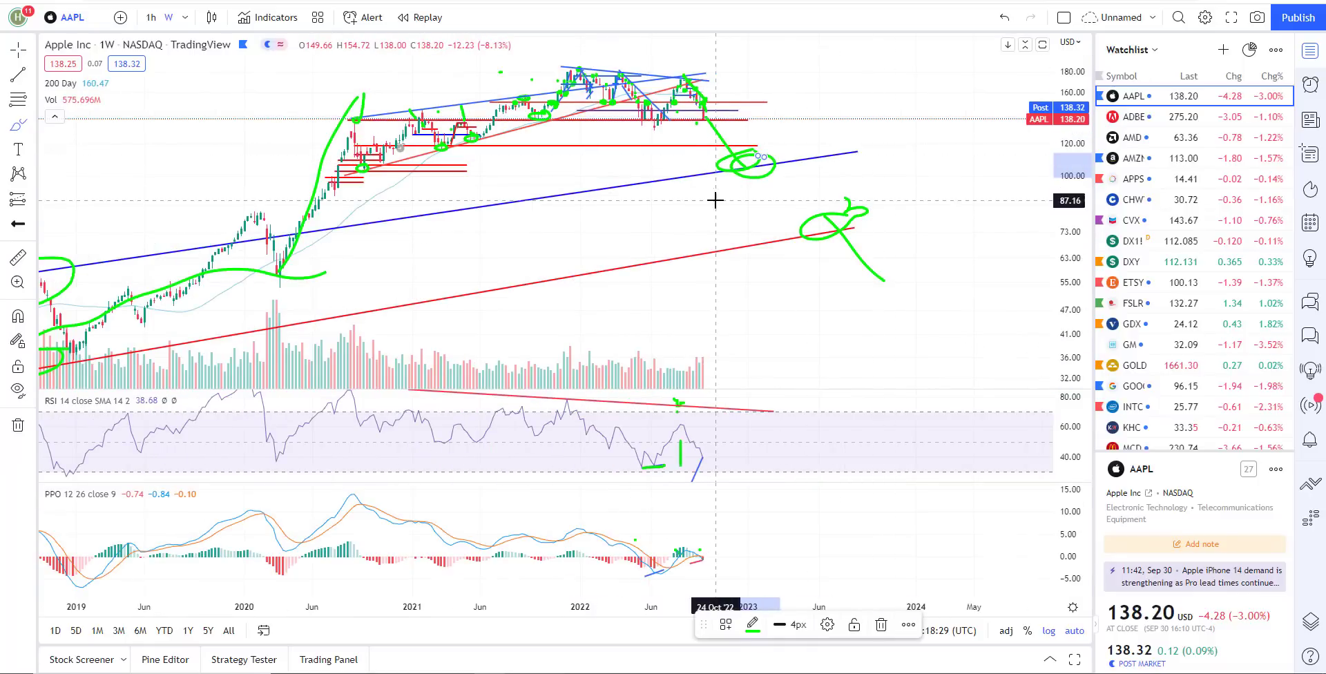
{"action": "scroll", "coordinate": [794, 484], "scroll_direction": "up", "scroll_amount": 1}
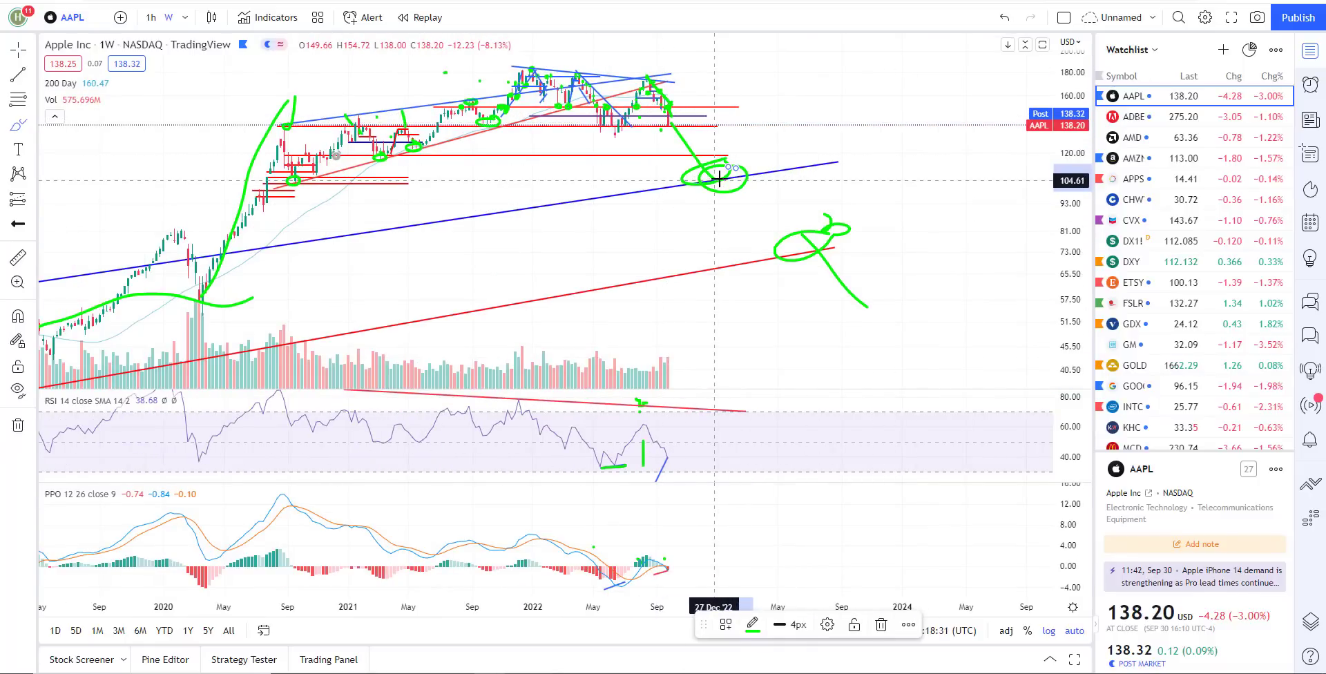
{"action": "left_click_drag", "start_coordinate": [719, 178], "coordinate": [784, 167]}
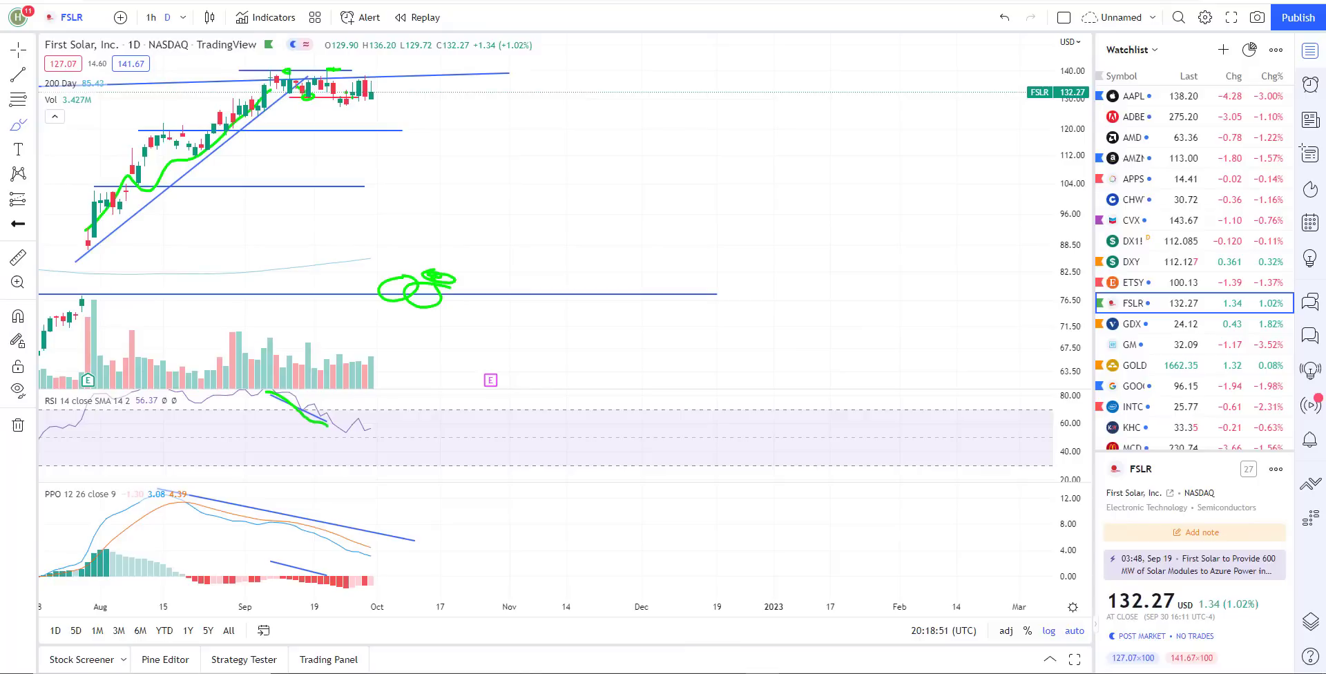
Step: Circle First Solar's September 2022 consolidation between about 130 and 137 with a green ellipse
{"action": "scroll", "coordinate": [583, 240], "scroll_direction": "up", "scroll_amount": 3}
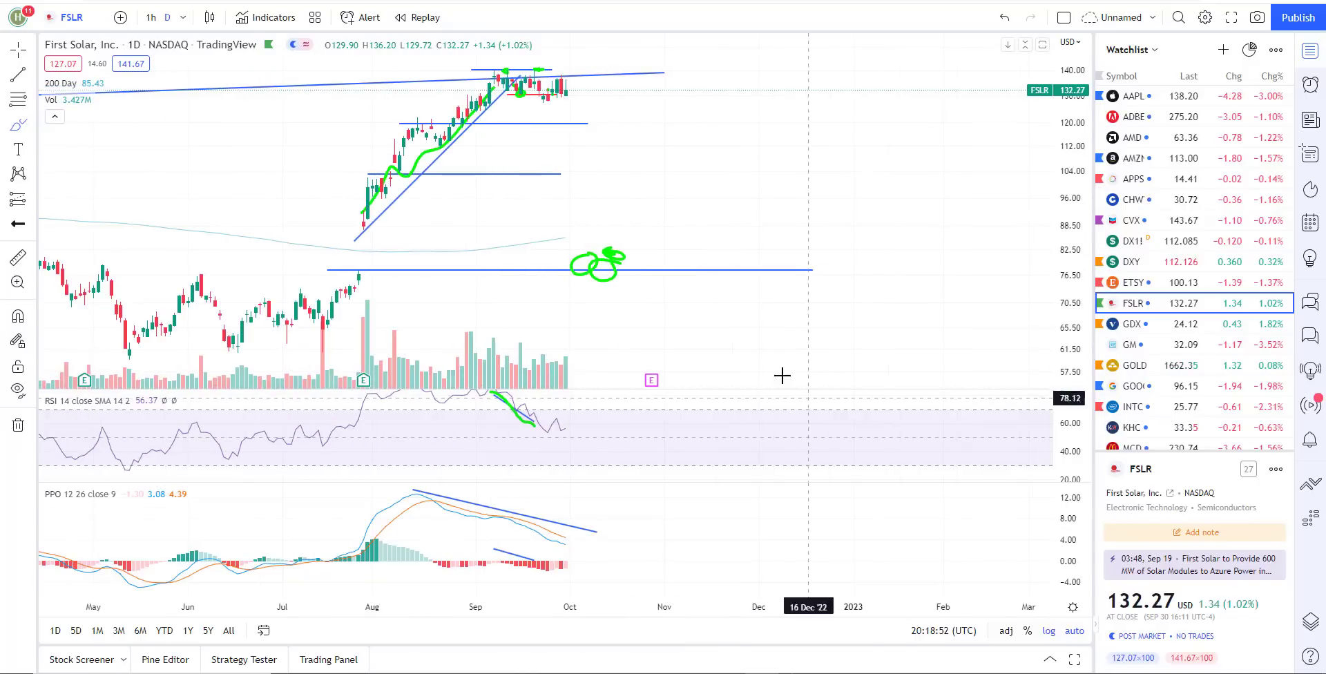
{"action": "scroll", "coordinate": [311, 148], "scroll_direction": "up", "scroll_amount": 2}
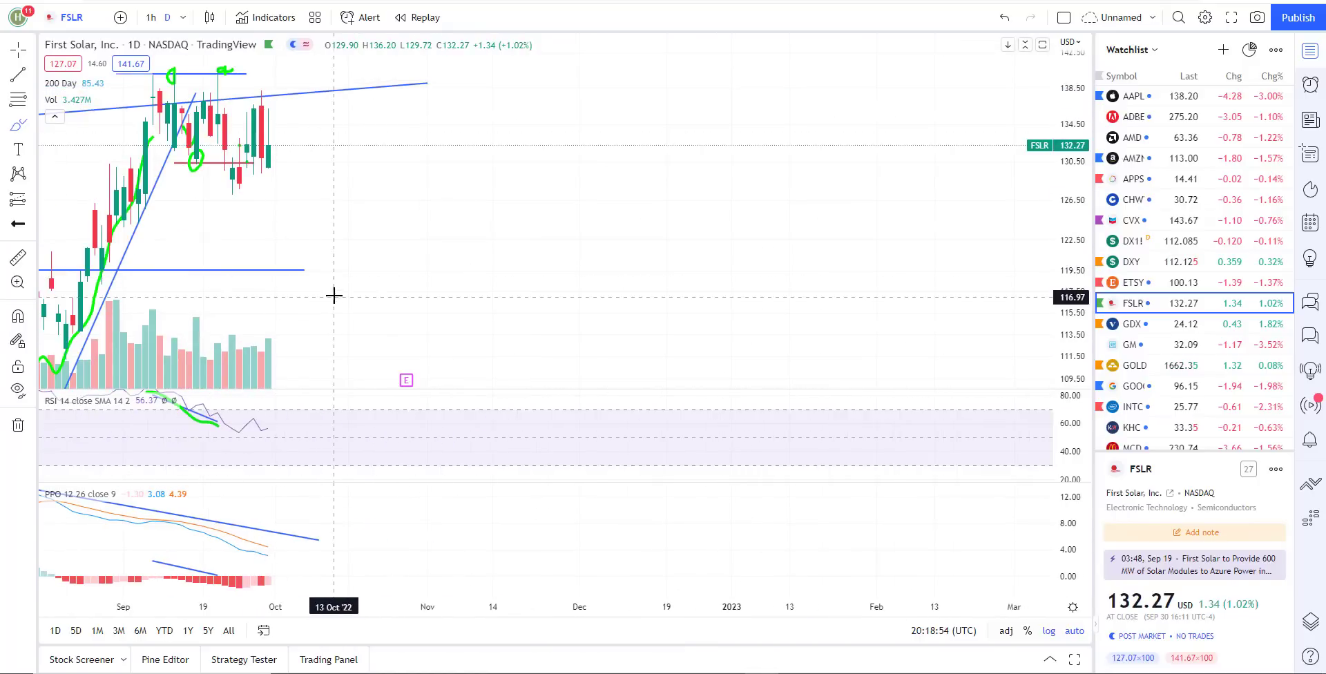
{"action": "scroll", "coordinate": [325, 102], "scroll_direction": "up", "scroll_amount": 2}
{"action": "mouse_move", "coordinate": [367, 88]}
{"action": "left_mouse_down"}
{"action": "mouse_move", "coordinate": [242, 82]}
{"action": "mouse_move", "coordinate": [360, 88]}
{"action": "left_mouse_up"}
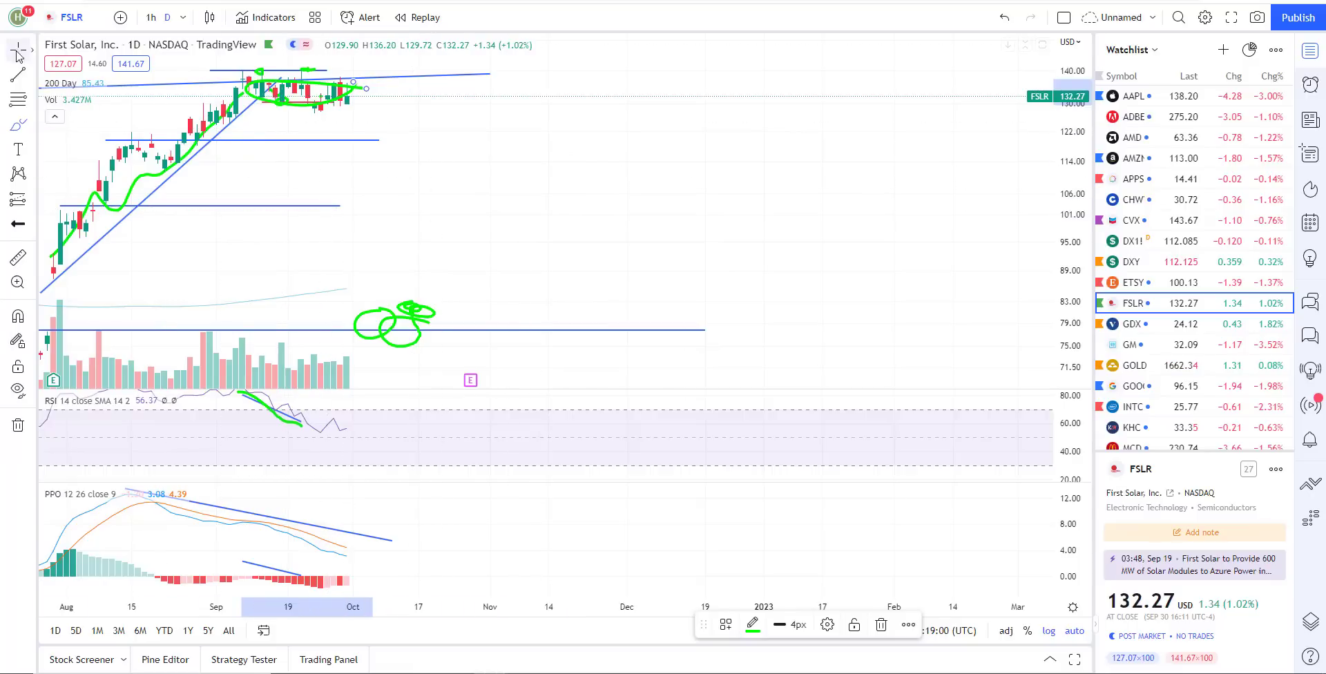
Step: Delete the green ellipse around First Solar's September consolidation and the short red line at about 130
{"action": "left_click", "coordinate": [314, 107]}
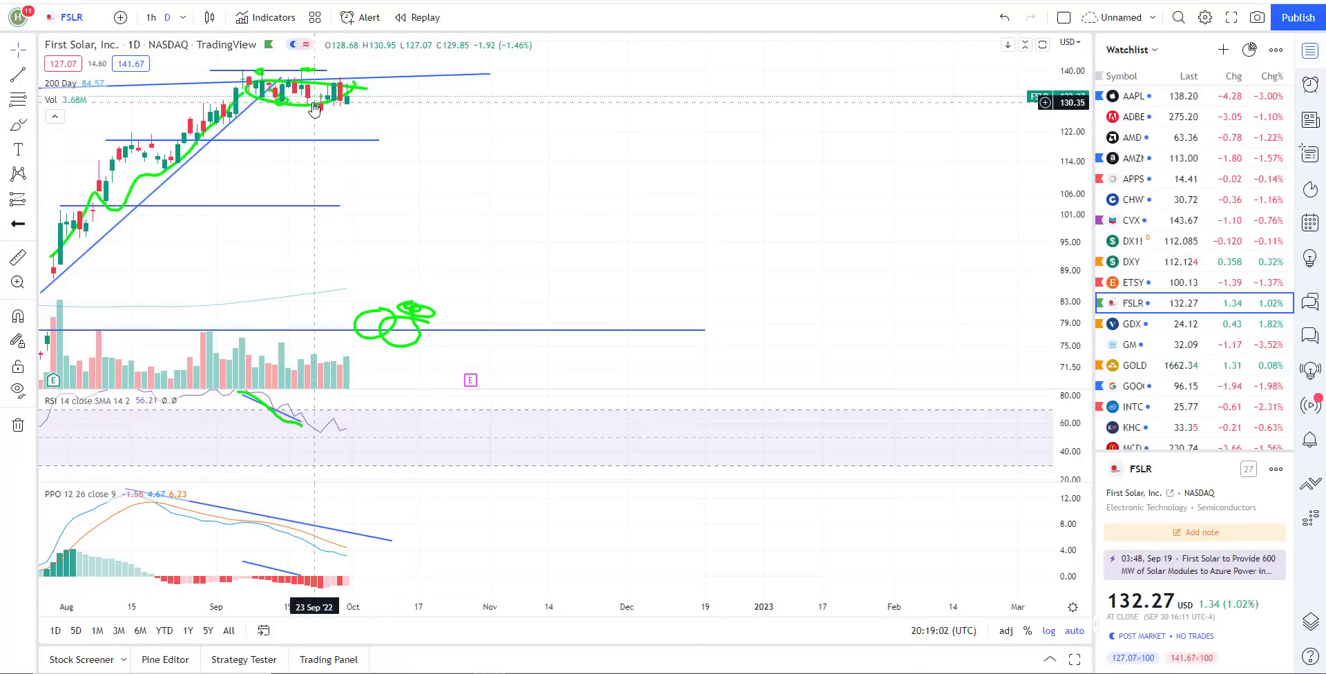
{"action": "left_click", "coordinate": [357, 95]}
{"action": "key", "text": "Delete"}
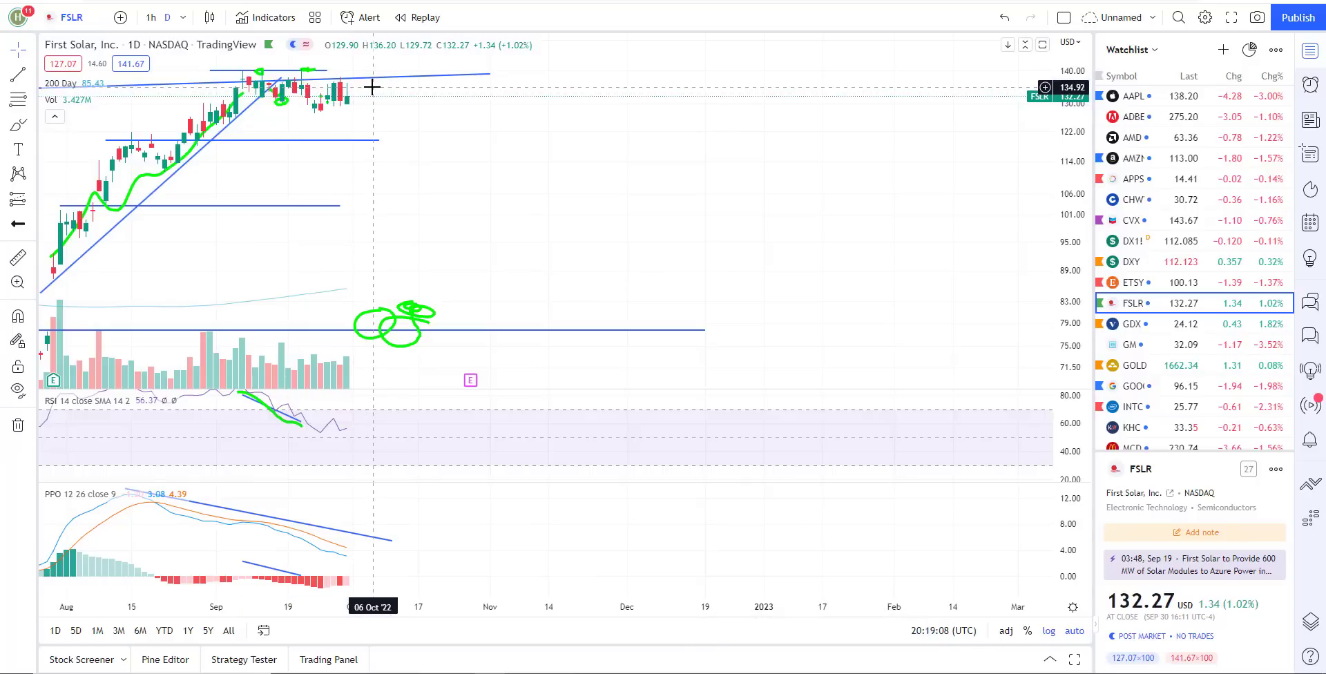
Step: Mark in green First Solar's peaks at the rising blue resistance line from early 2021, late 2021 and September 2022
{"action": "scroll", "coordinate": [467, 127], "scroll_direction": "down", "scroll_amount": 3}
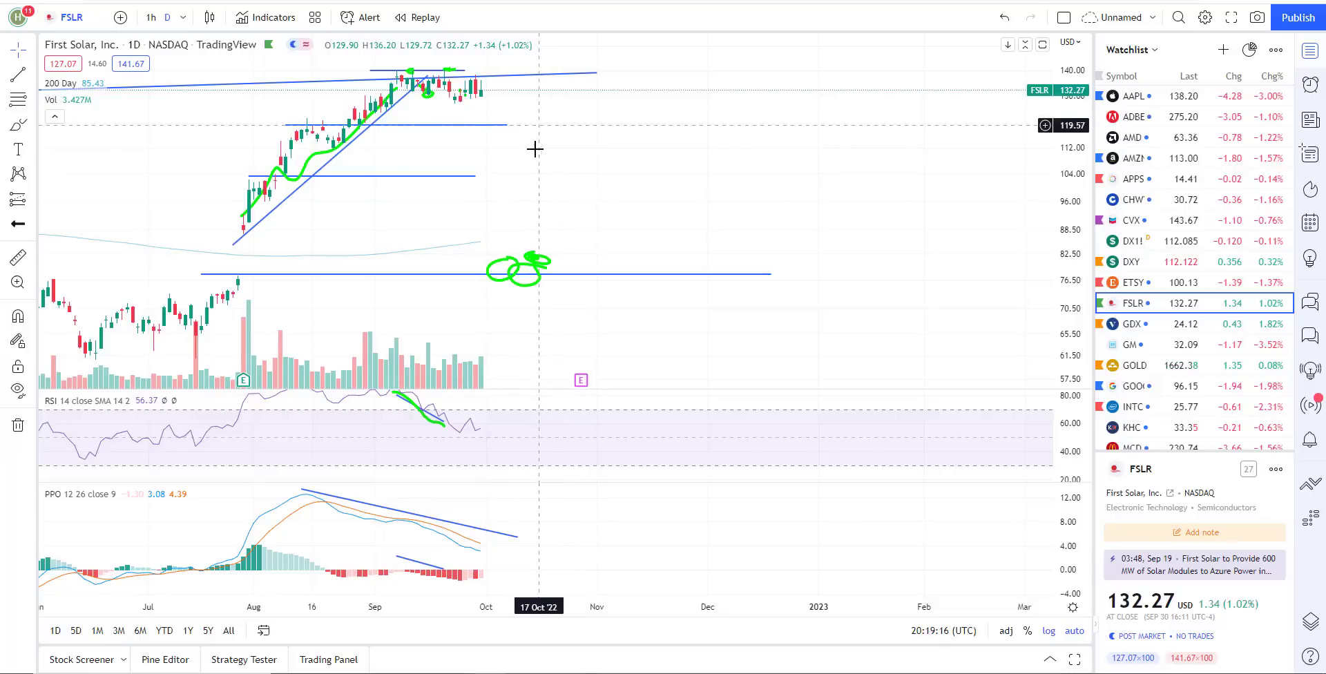
{"action": "scroll", "coordinate": [525, 218], "scroll_direction": "up", "scroll_amount": 2}
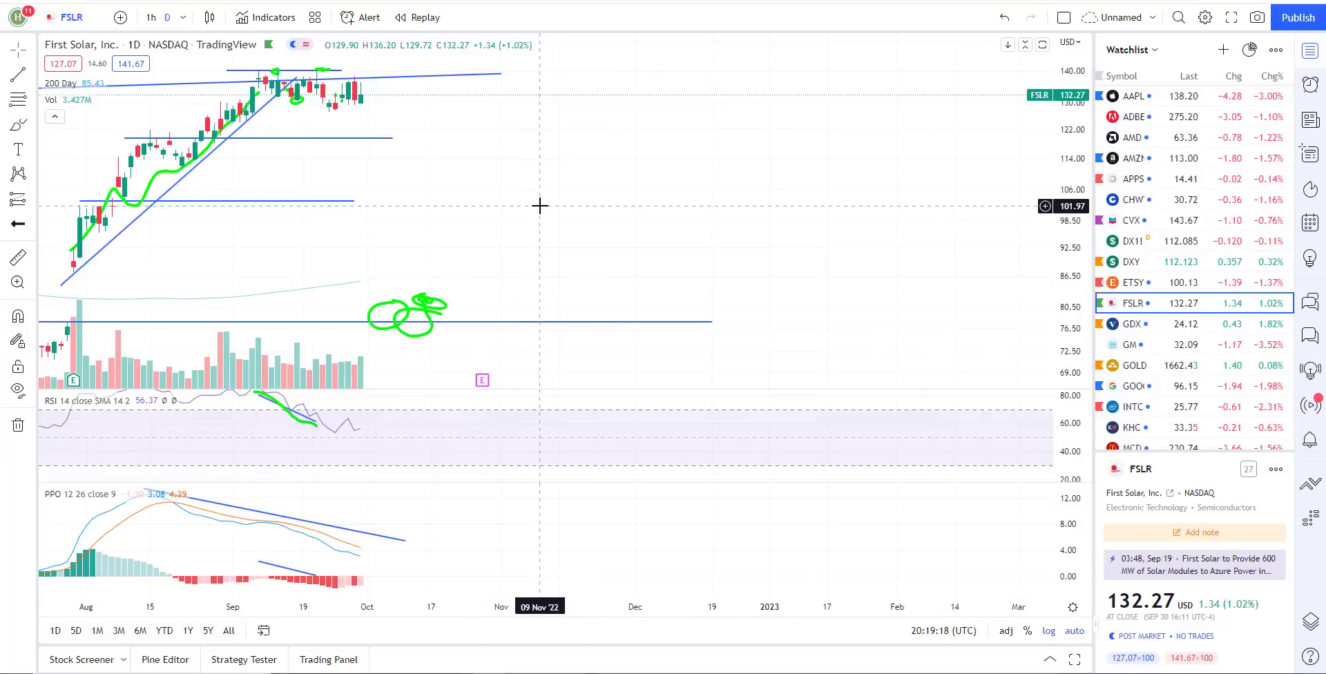
{"action": "scroll", "coordinate": [674, 429], "scroll_direction": "down", "scroll_amount": 3}
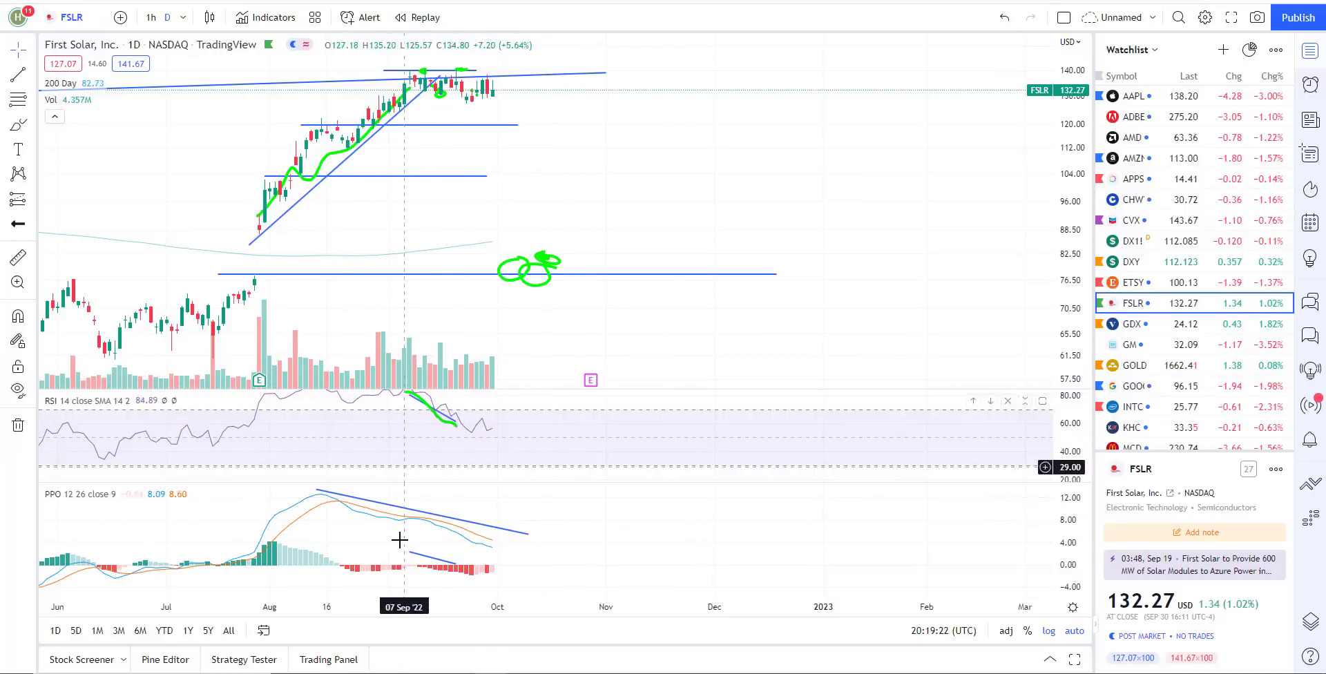
{"action": "scroll", "coordinate": [810, 214], "scroll_direction": "down", "scroll_amount": 5}
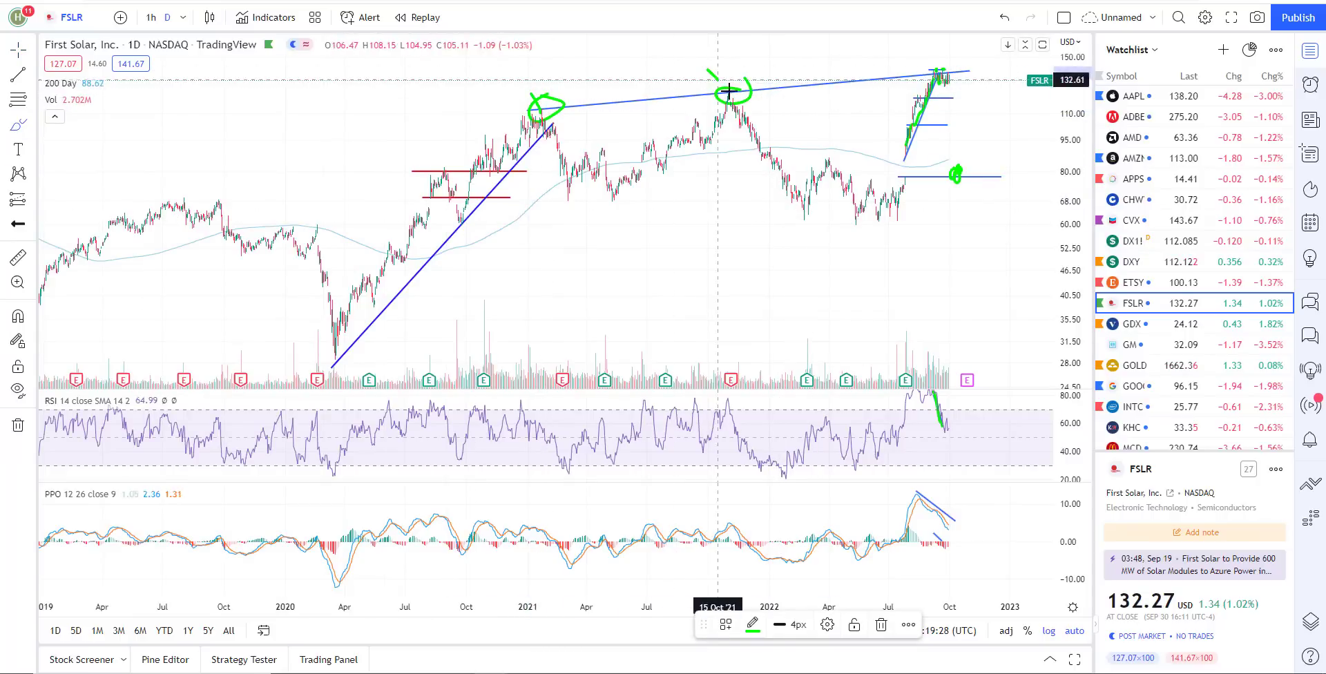
{"action": "scroll", "coordinate": [912, 67], "scroll_direction": "up", "scroll_amount": 3}
{"action": "scroll", "coordinate": [898, 66], "scroll_direction": "up", "scroll_amount": 2}
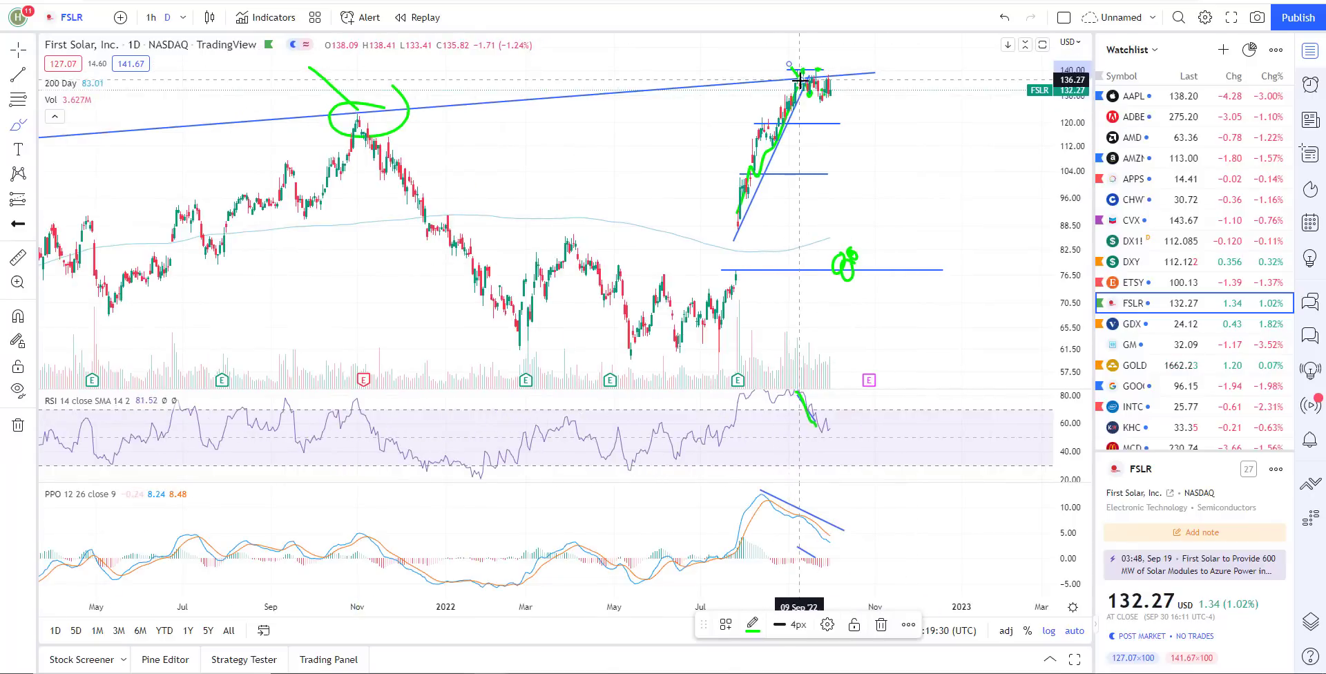
{"action": "scroll", "coordinate": [849, 182], "scroll_direction": "up", "scroll_amount": 2}
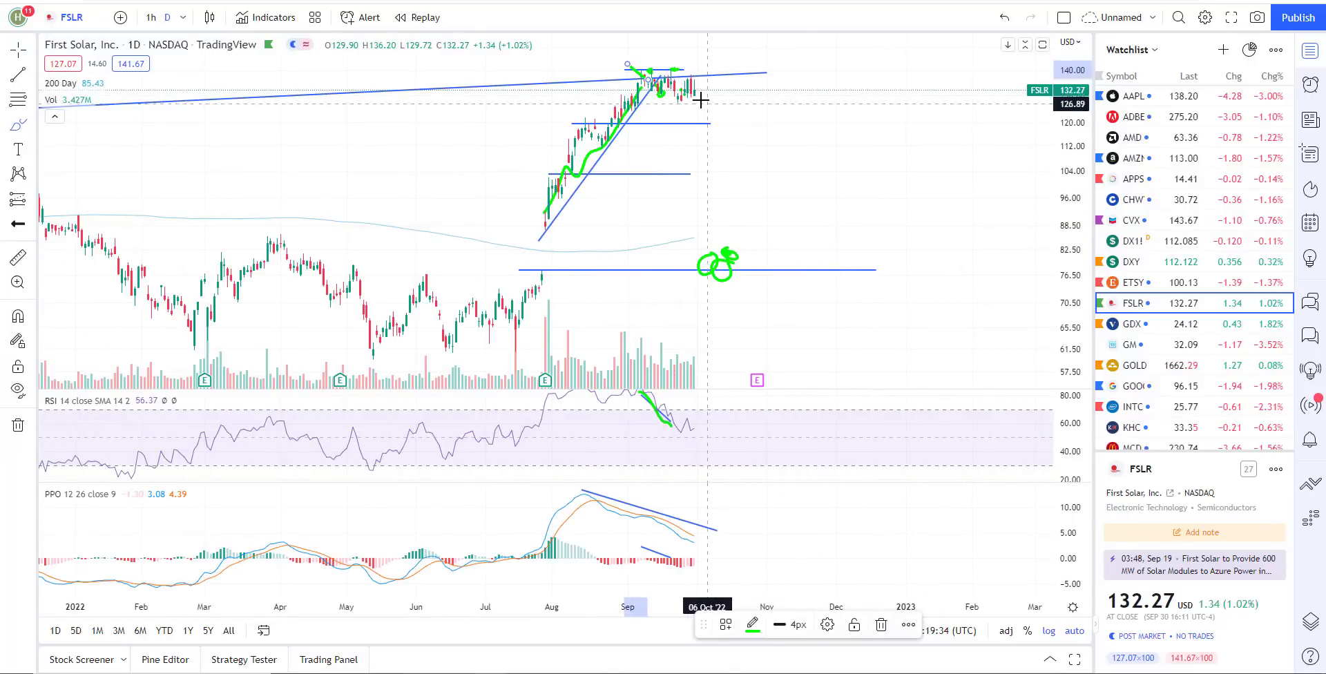
{"action": "scroll", "coordinate": [562, 115], "scroll_direction": "up", "scroll_amount": 2}
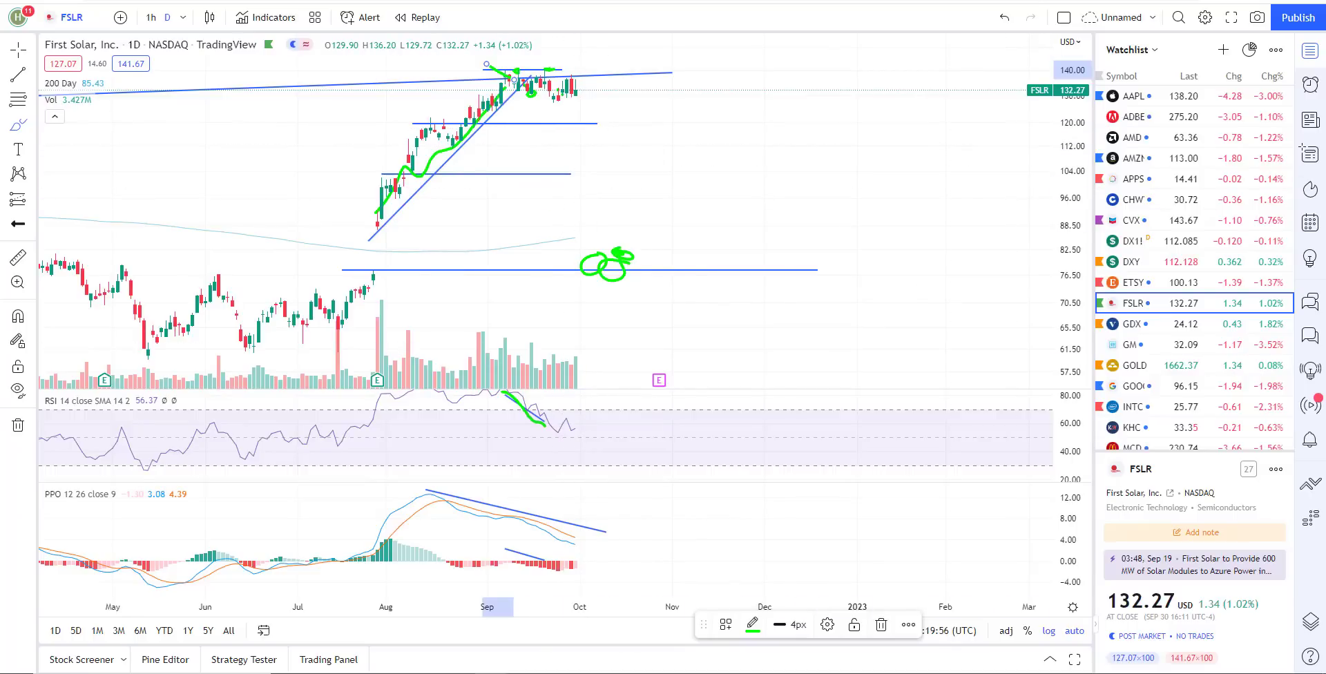
Step: Point a green brush arrow at Sunrun's 30 September high, just above the 200-day average near 28.5
{"action": "scroll", "coordinate": [794, 296], "scroll_direction": "up", "scroll_amount": 3}
{"action": "scroll", "coordinate": [361, 317], "scroll_direction": "up", "scroll_amount": 2}
{"action": "scroll", "coordinate": [566, 242], "scroll_direction": "down", "scroll_amount": 2}
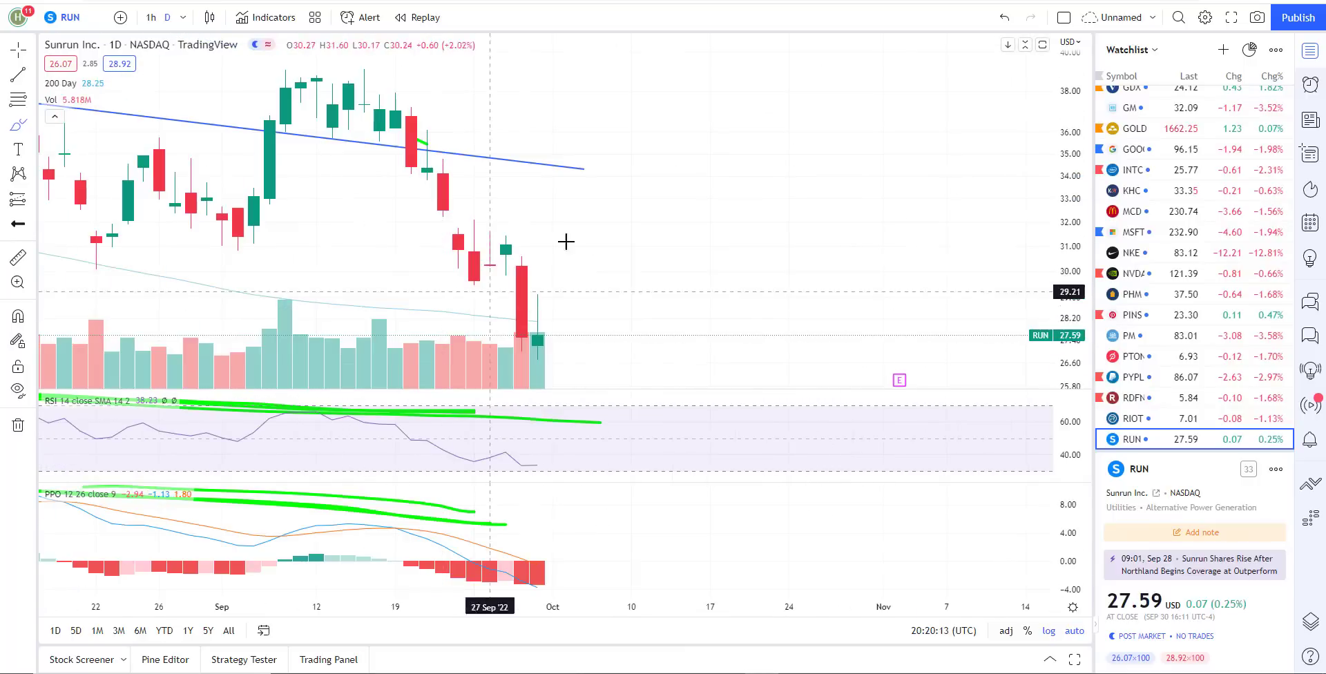
{"action": "scroll", "coordinate": [453, 266], "scroll_direction": "down", "scroll_amount": 3}
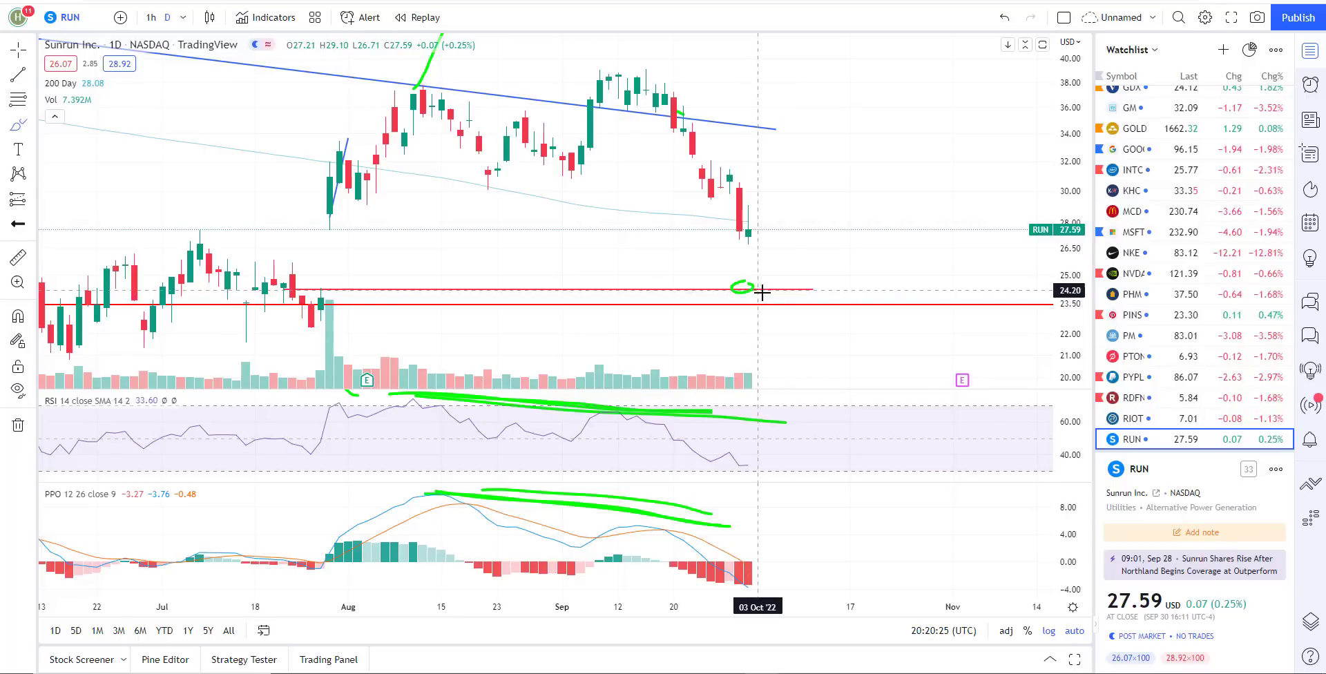
{"action": "left_click", "coordinate": [31, 125]}
{"action": "scroll", "coordinate": [528, 299], "scroll_direction": "up", "scroll_amount": 1}
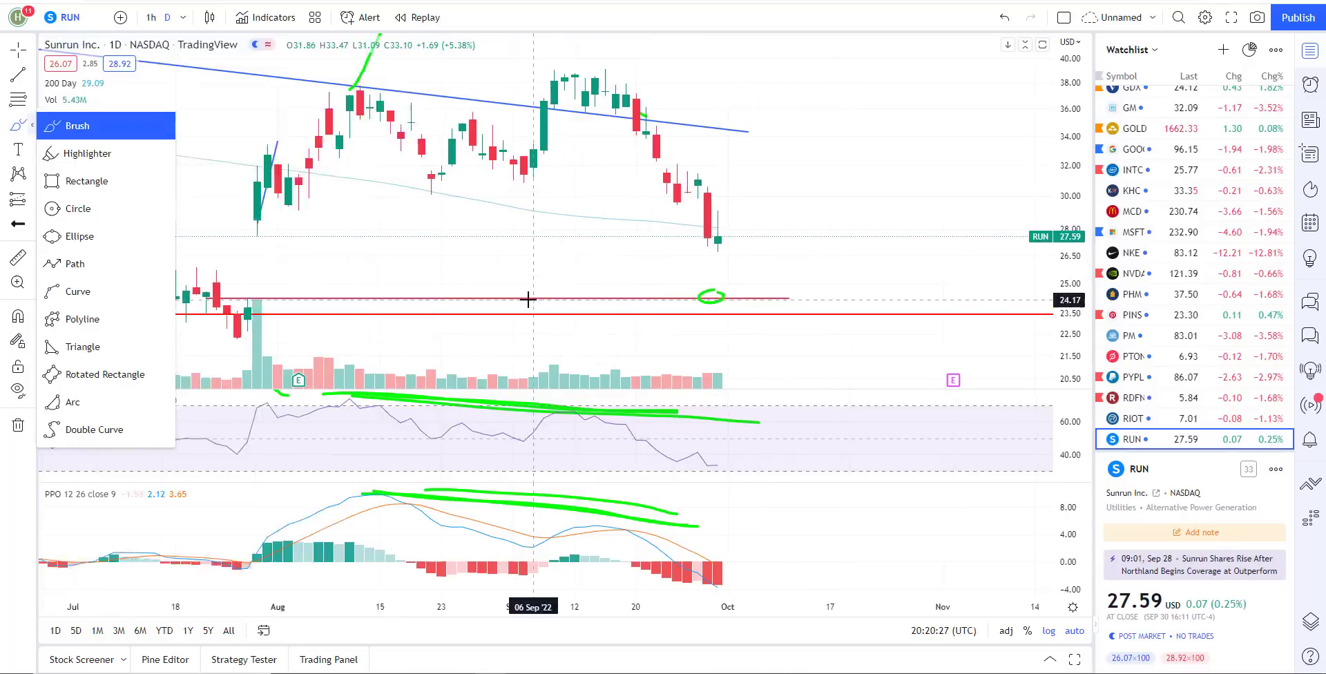
{"action": "scroll", "coordinate": [528, 299], "scroll_direction": "up", "scroll_amount": 3}
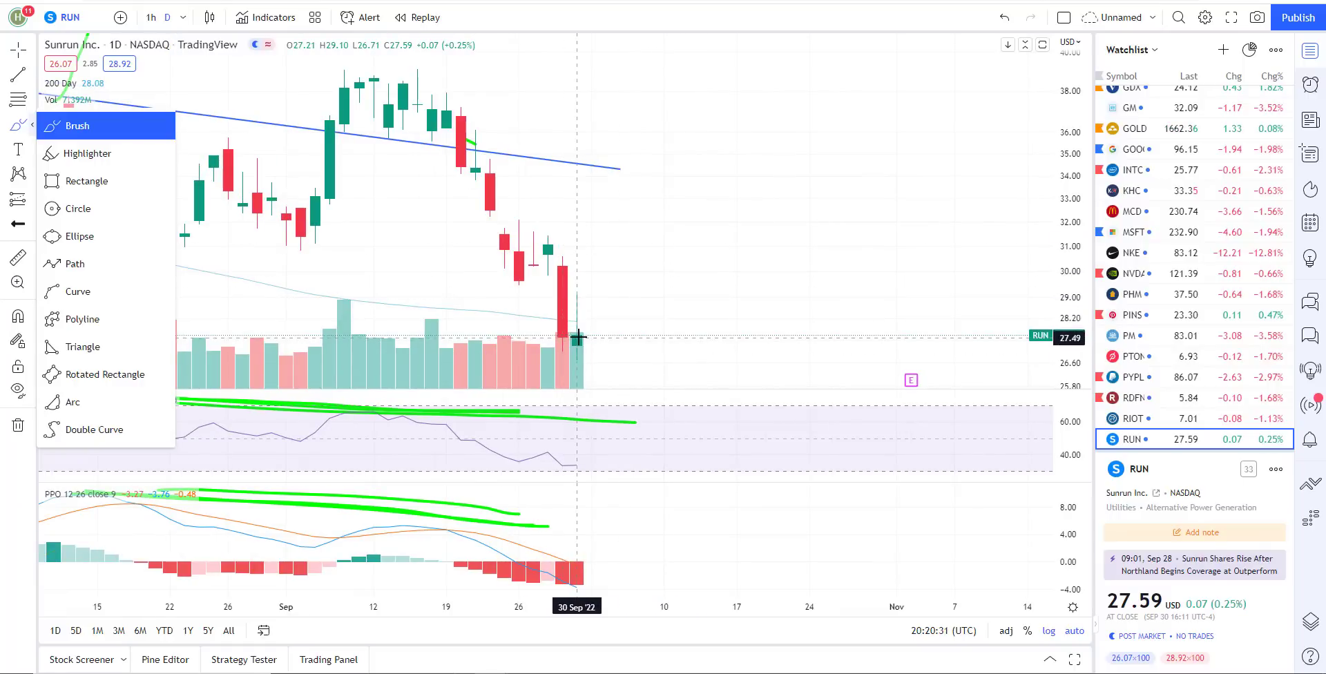
{"action": "mouse_move", "coordinate": [665, 302]}
{"action": "left_mouse_down"}
{"action": "mouse_move", "coordinate": [593, 309]}
{"action": "mouse_move", "coordinate": [609, 318]}
{"action": "left_mouse_up"}
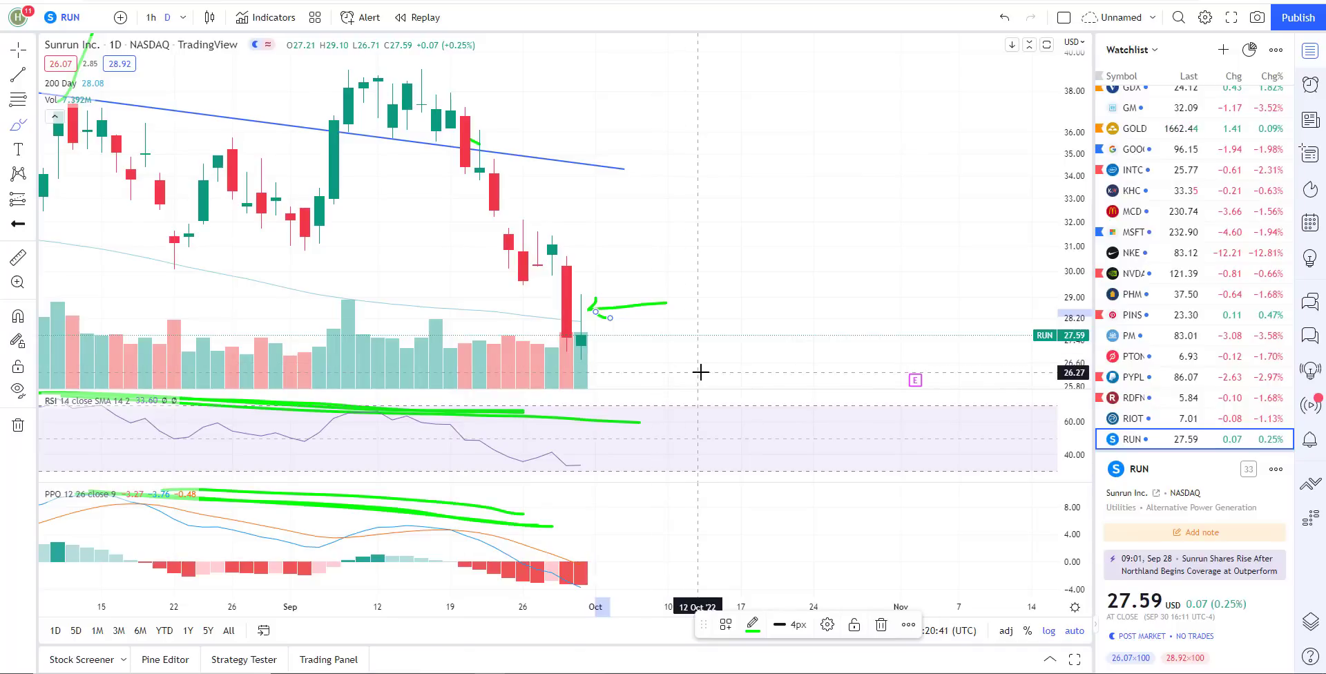
{"action": "scroll", "coordinate": [700, 335], "scroll_direction": "down", "scroll_amount": 3}
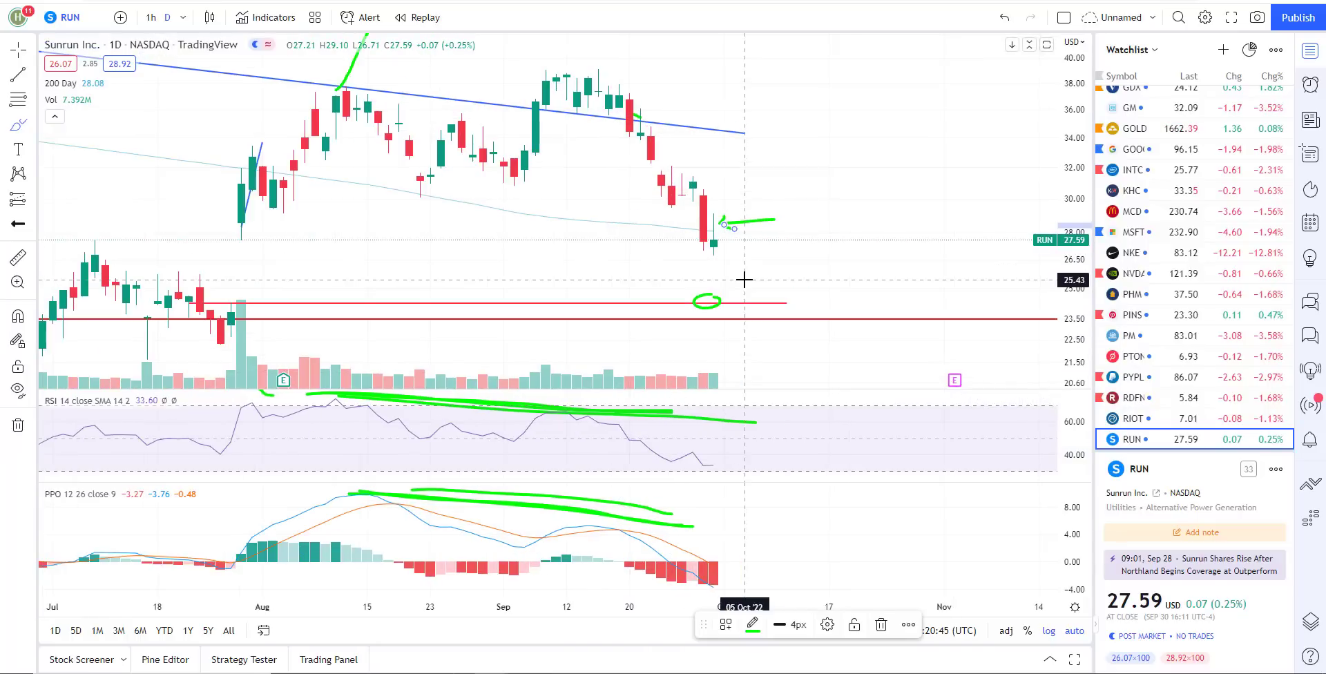
{"action": "scroll", "coordinate": [749, 276], "scroll_direction": "up", "scroll_amount": 1}
{"action": "scroll", "coordinate": [691, 235], "scroll_direction": "up", "scroll_amount": 1}
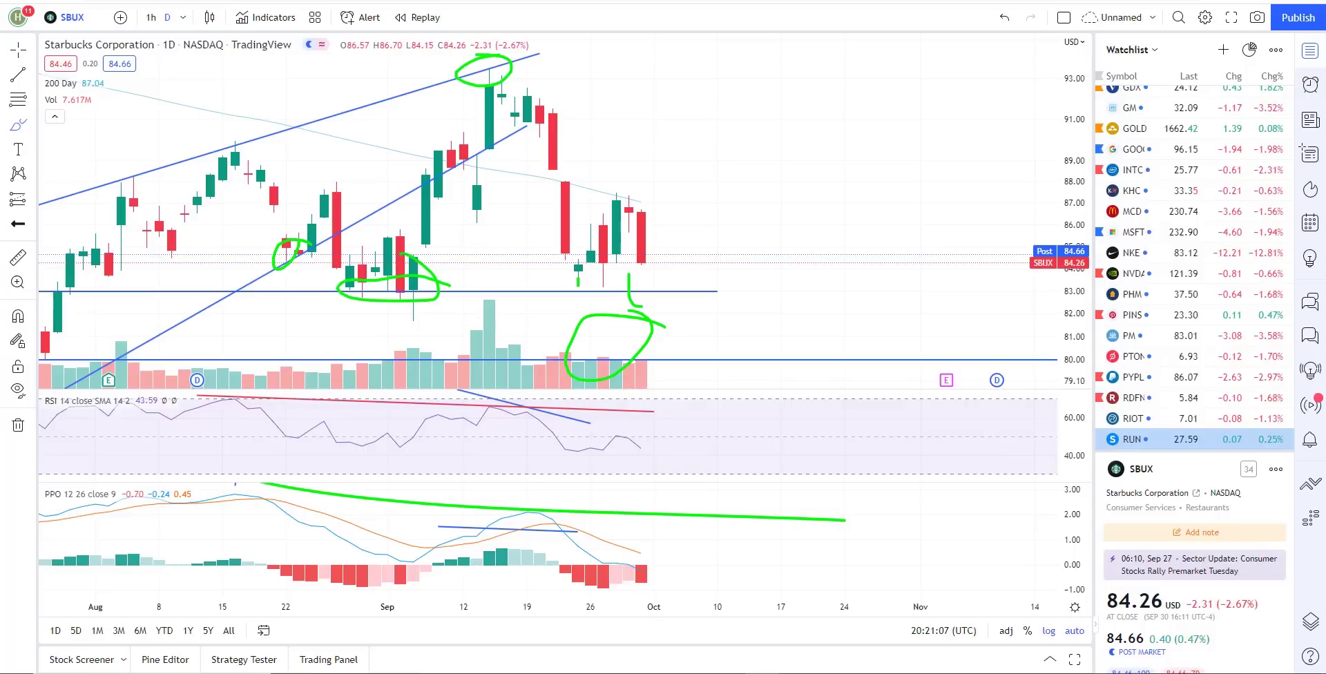
Step: Brush a short green stroke below Starbucks' 30 September candle at the blue support line near 83
{"action": "scroll", "coordinate": [720, 490], "scroll_direction": "down", "scroll_amount": 2}
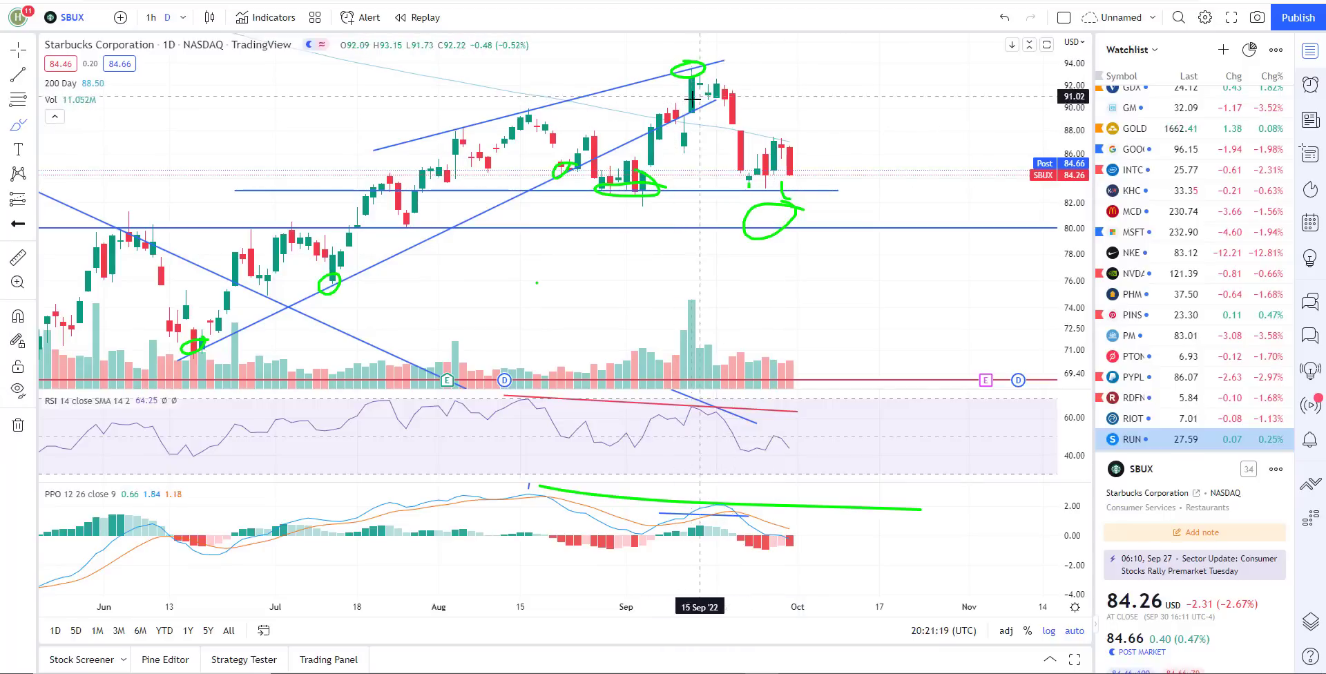
{"action": "left_click", "coordinate": [15, 130]}
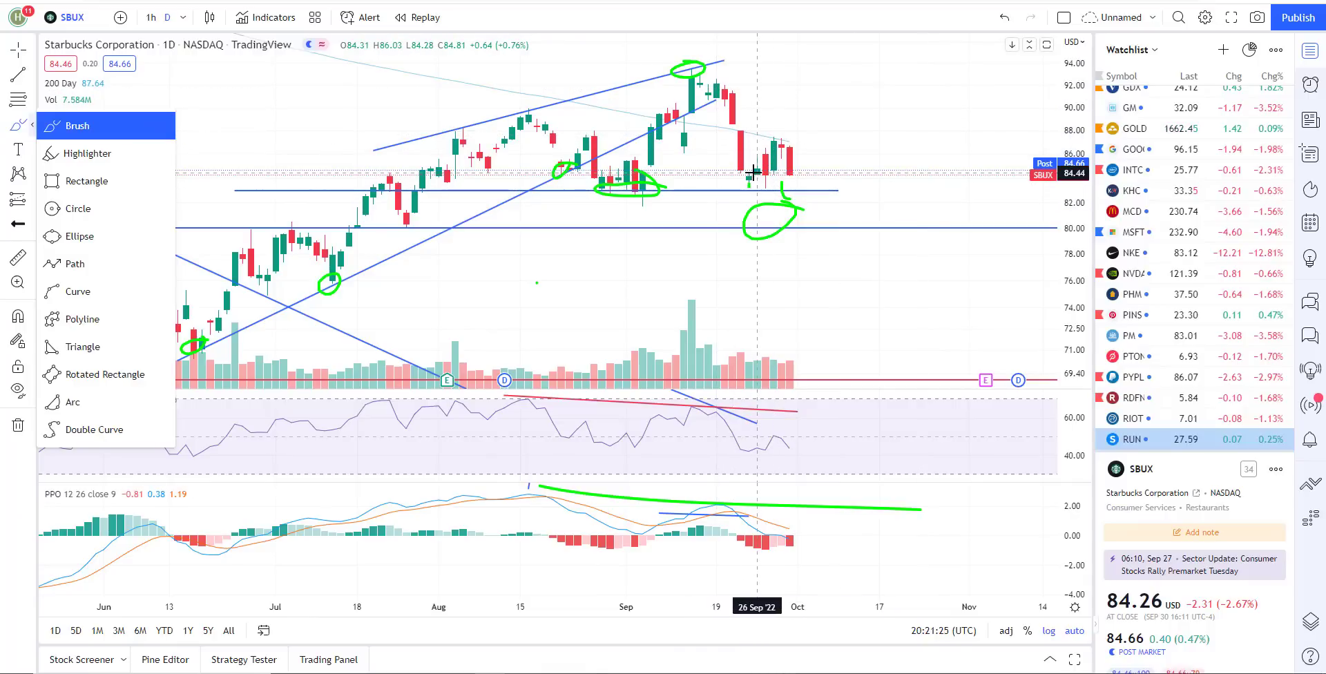
{"action": "scroll", "coordinate": [752, 173], "scroll_direction": "up", "scroll_amount": 2}
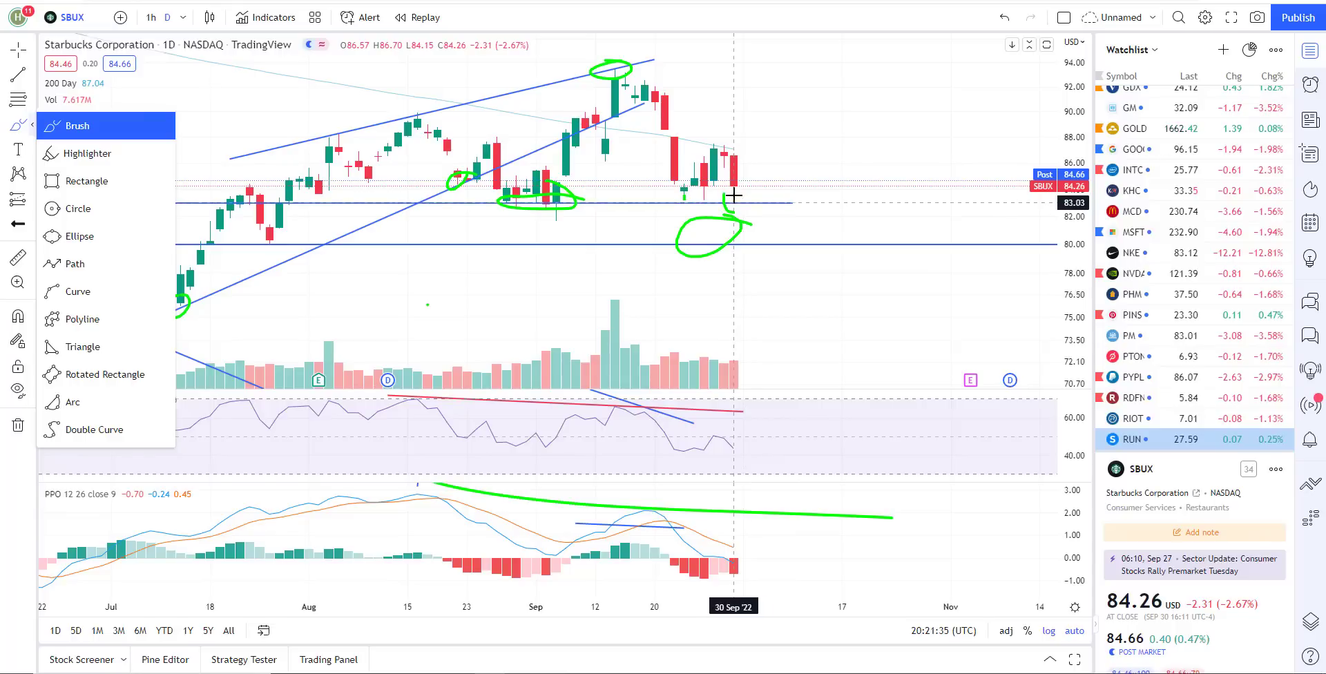
{"action": "left_click_drag", "start_coordinate": [733, 196], "coordinate": [744, 212]}
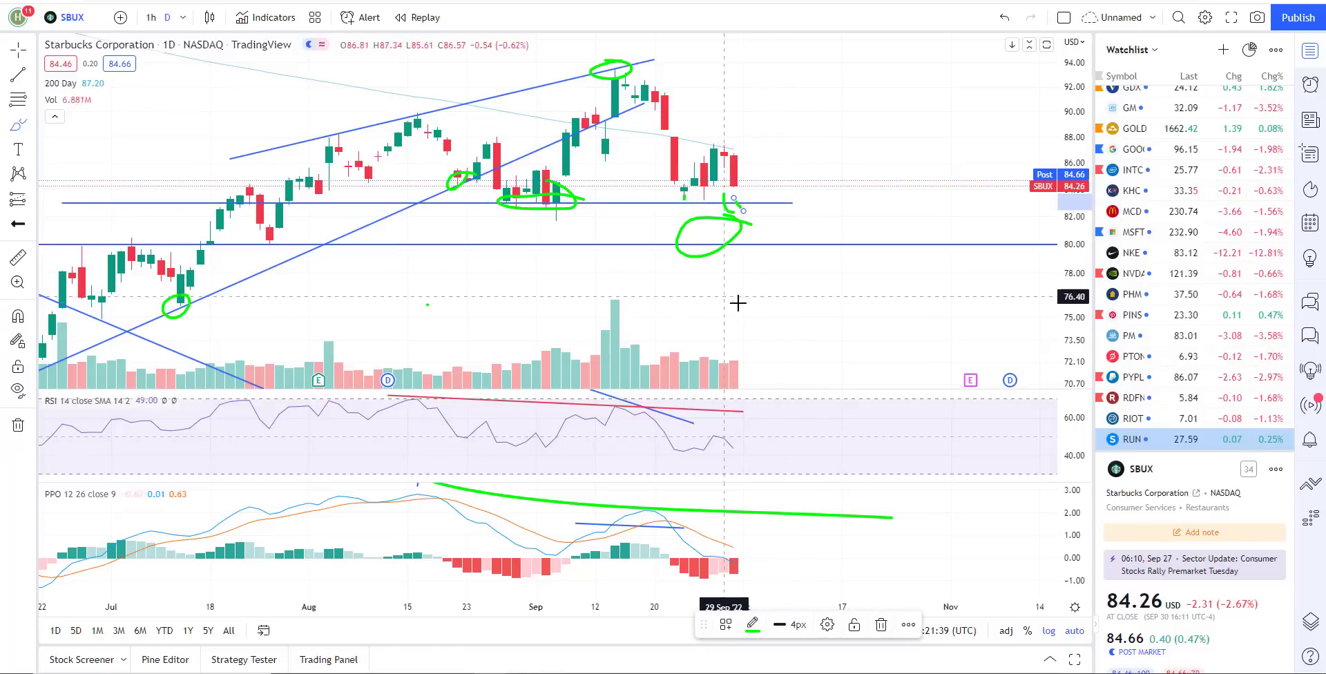
Step: Examine Starbucks' multi-year price history back to 2017 against its drawn support, resistance and trend lines
{"action": "scroll", "coordinate": [676, 318], "scroll_direction": "down", "scroll_amount": 10}
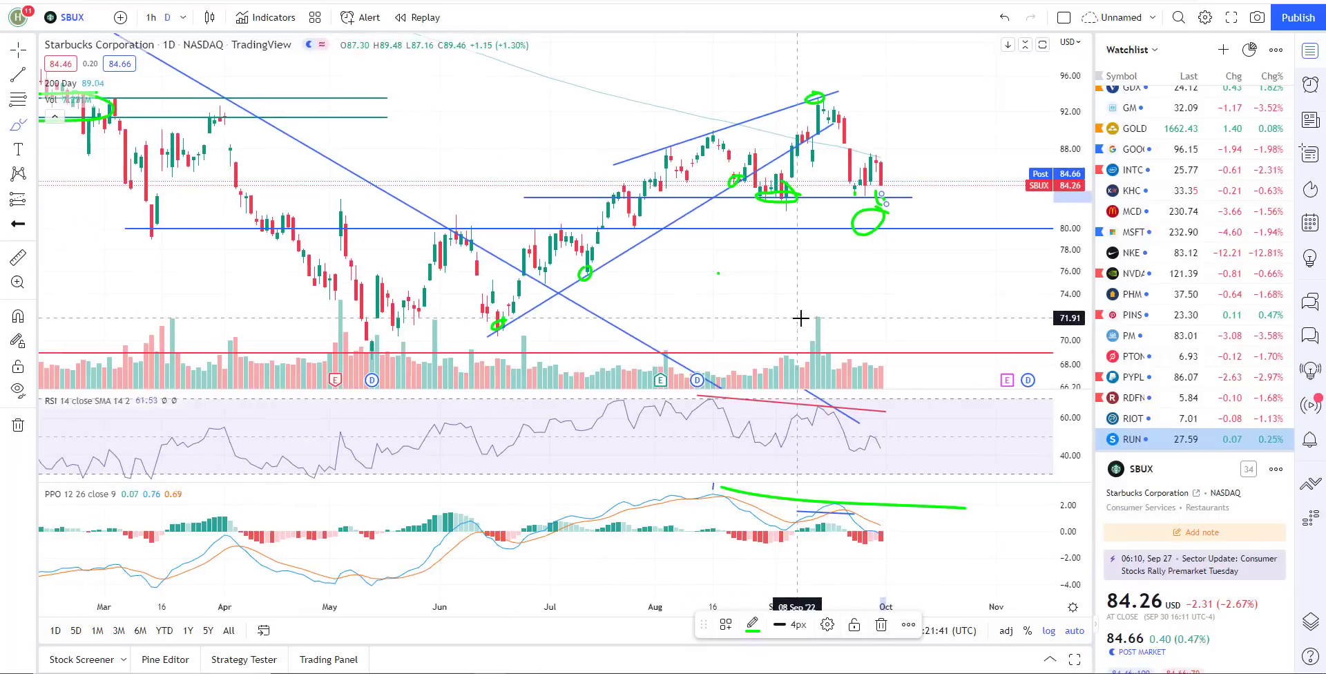
{"action": "scroll", "coordinate": [853, 332], "scroll_direction": "up", "scroll_amount": 6}
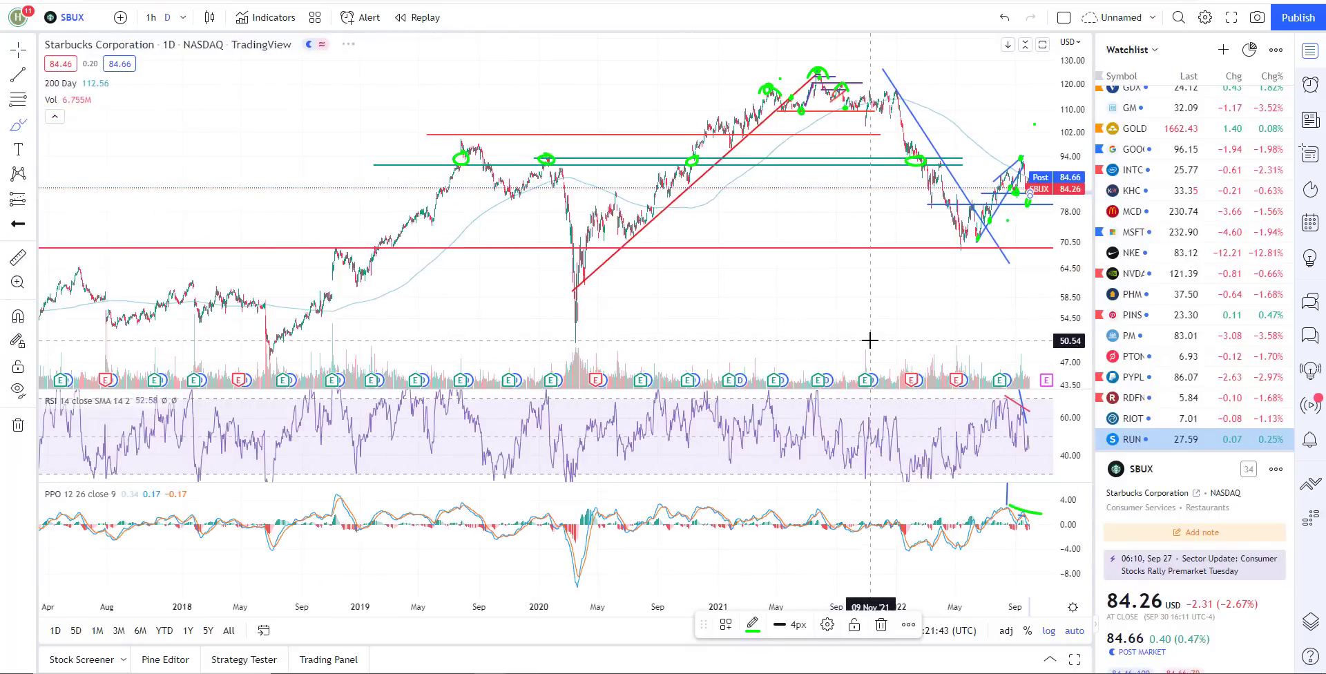
{"action": "scroll", "coordinate": [947, 290], "scroll_direction": "up", "scroll_amount": 3}
{"action": "scroll", "coordinate": [926, 331], "scroll_direction": "down", "scroll_amount": 5}
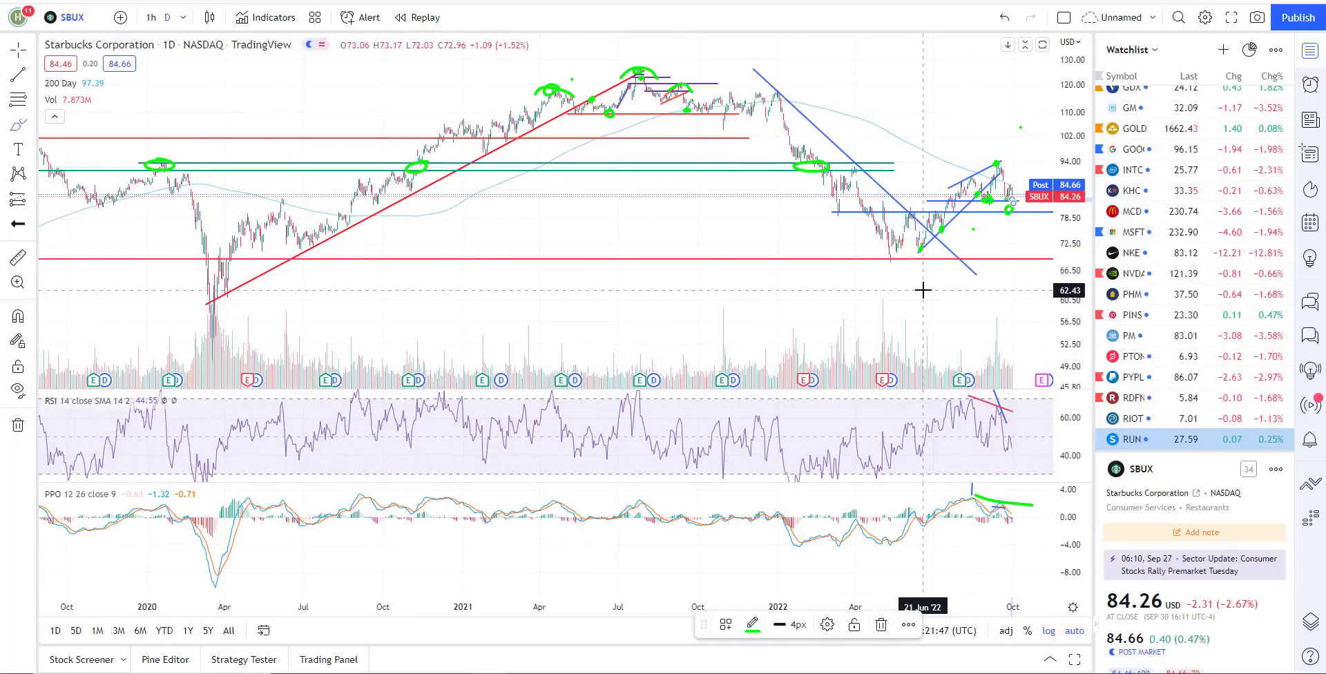
{"action": "scroll", "coordinate": [912, 287], "scroll_direction": "up", "scroll_amount": 8}
{"action": "scroll", "coordinate": [758, 257], "scroll_direction": "up", "scroll_amount": 2}
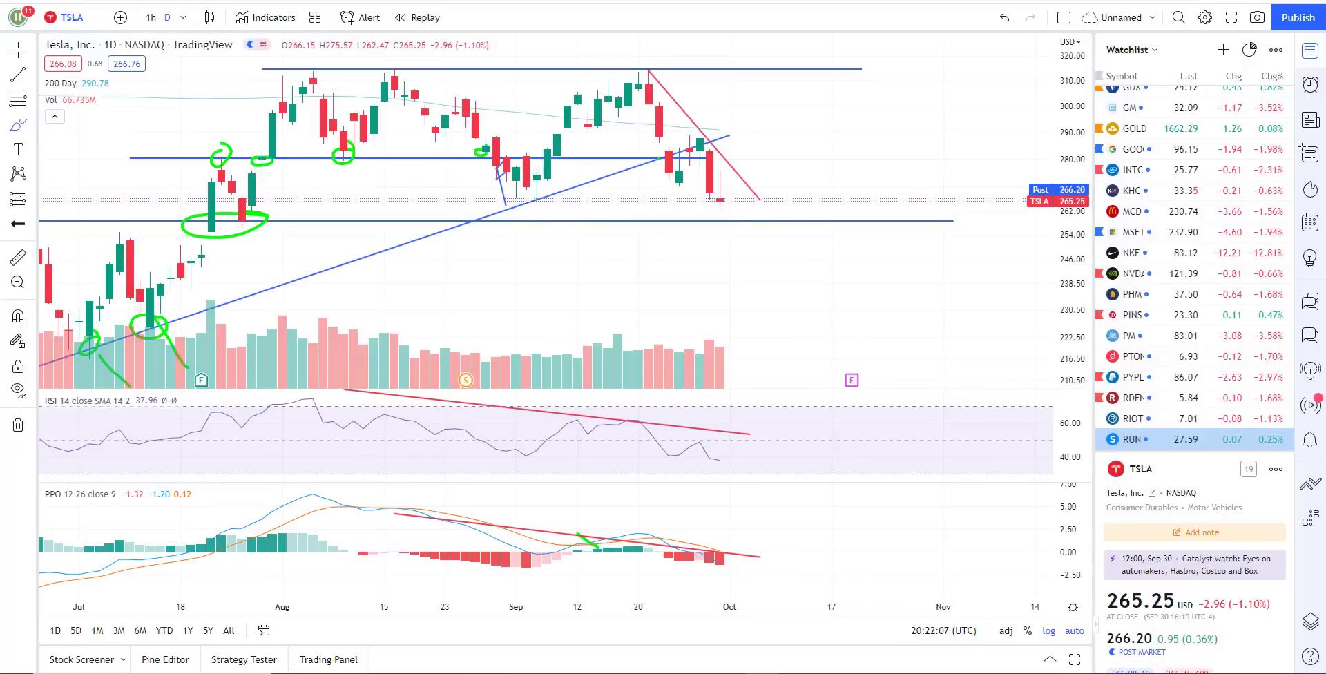
Step: Trace Tesla's rising support line in green from the circled low near 208 up past the late September candles to about 303
{"action": "scroll", "coordinate": [808, 370], "scroll_direction": "up", "scroll_amount": 3}
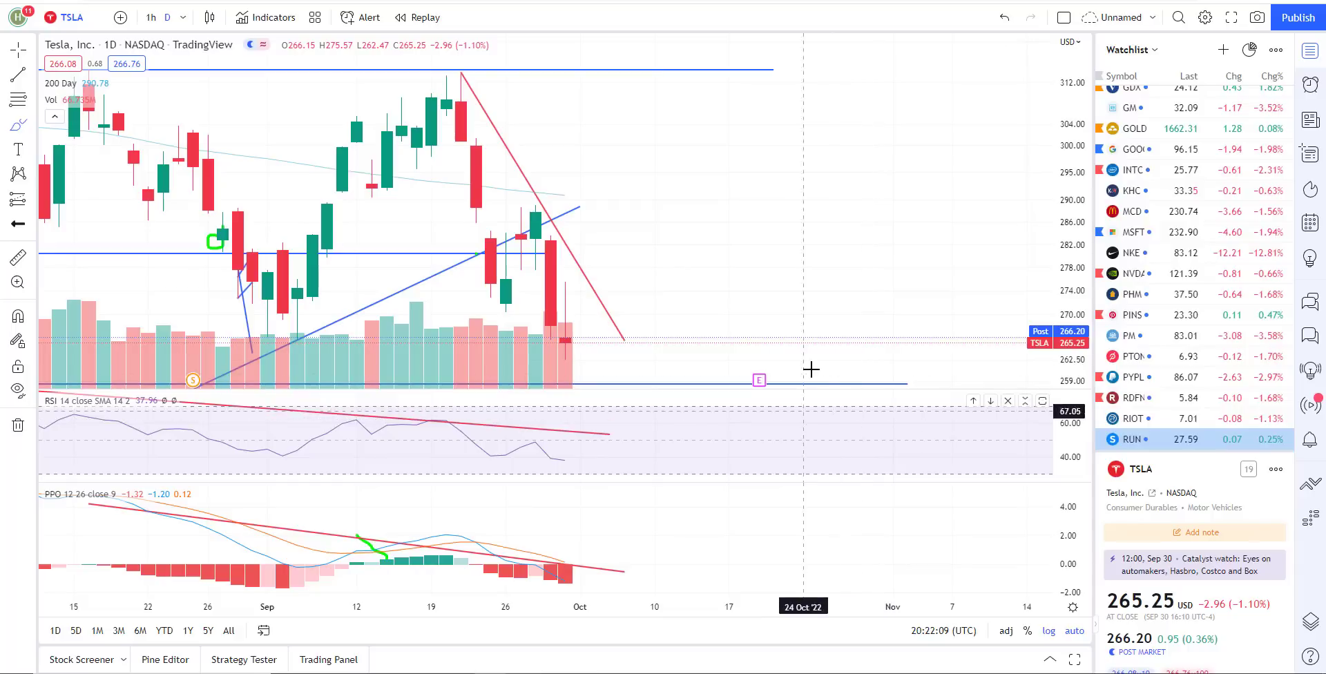
{"action": "scroll", "coordinate": [876, 360], "scroll_direction": "left", "scroll_amount": 3}
{"action": "scroll", "coordinate": [491, 284], "scroll_direction": "right", "scroll_amount": 2}
{"action": "scroll", "coordinate": [490, 283], "scroll_direction": "left", "scroll_amount": 3}
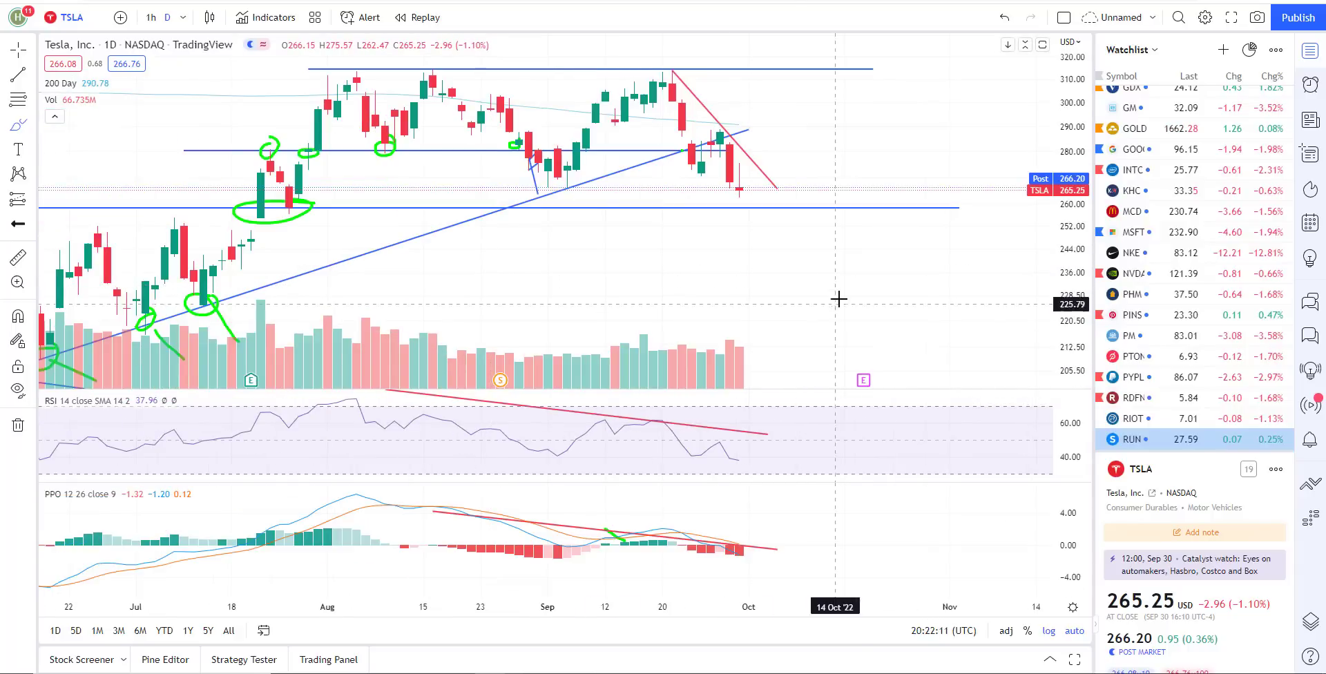
{"action": "left_click", "coordinate": [32, 125]}
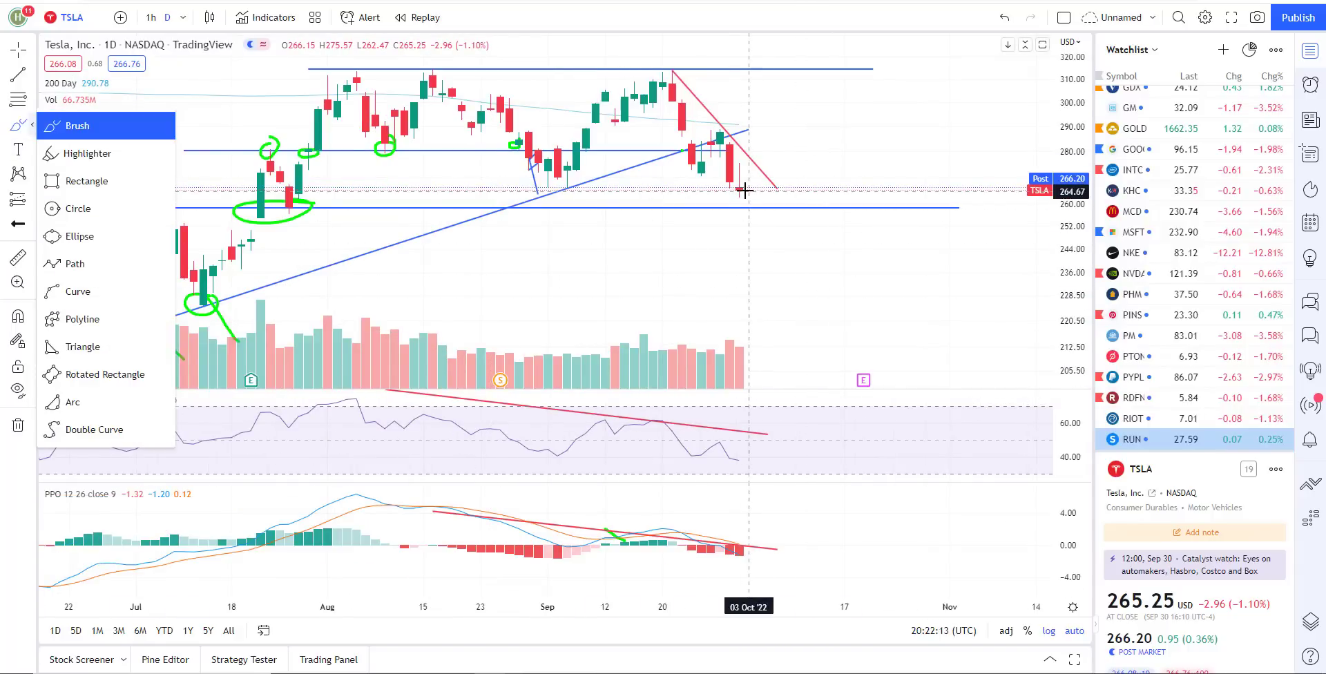
{"action": "scroll", "coordinate": [759, 194], "scroll_direction": "down", "scroll_amount": 4}
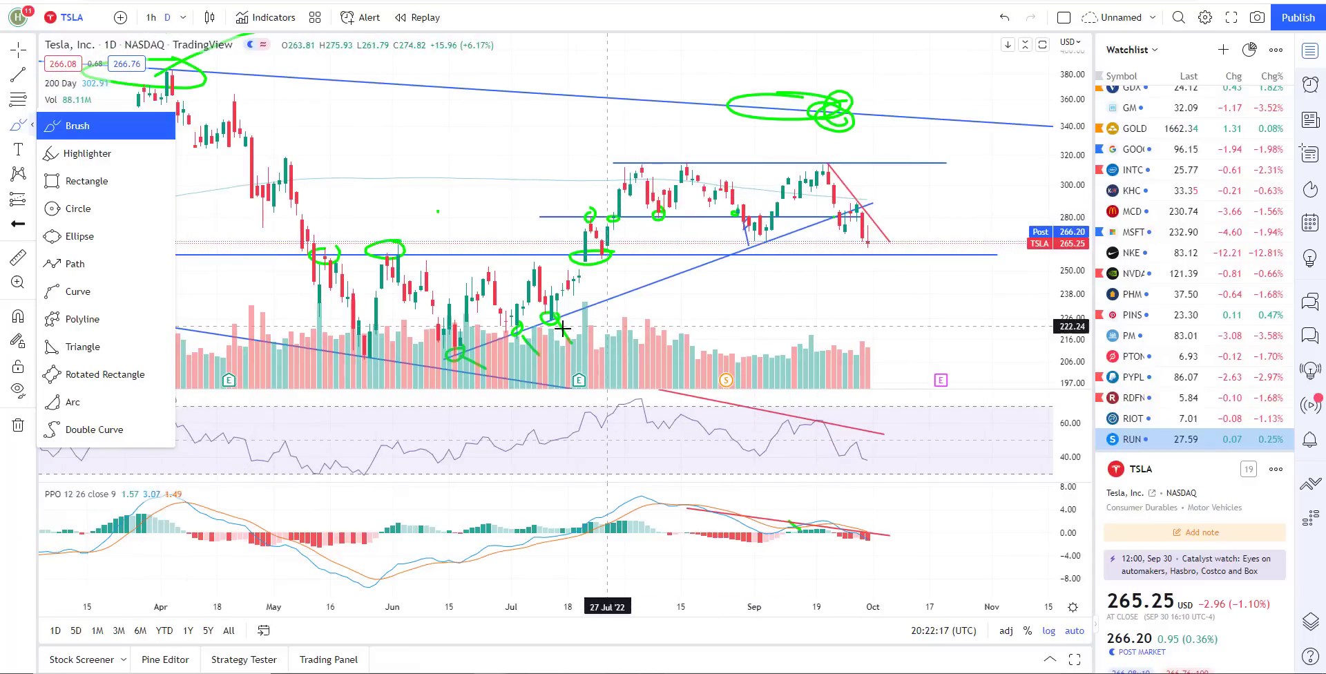
{"action": "left_click_drag", "start_coordinate": [449, 358], "coordinate": [924, 181]}
Step: Trace Tesla's falling RSI and PPO highs in green and mark the mid-August and September price peaks near 315
{"action": "left_click_drag", "start_coordinate": [646, 392], "coordinate": [891, 434]}
{"action": "left_click_drag", "start_coordinate": [635, 491], "coordinate": [879, 527]}
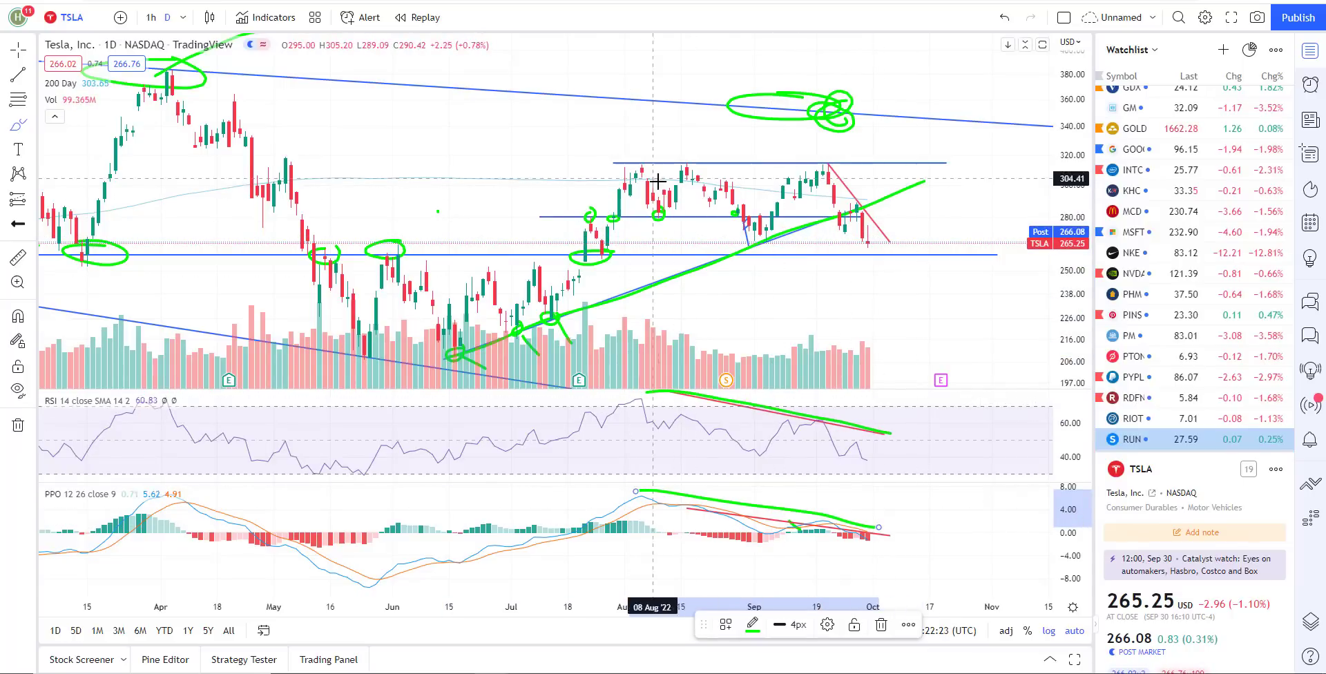
{"action": "left_click_drag", "start_coordinate": [681, 180], "coordinate": [692, 125]}
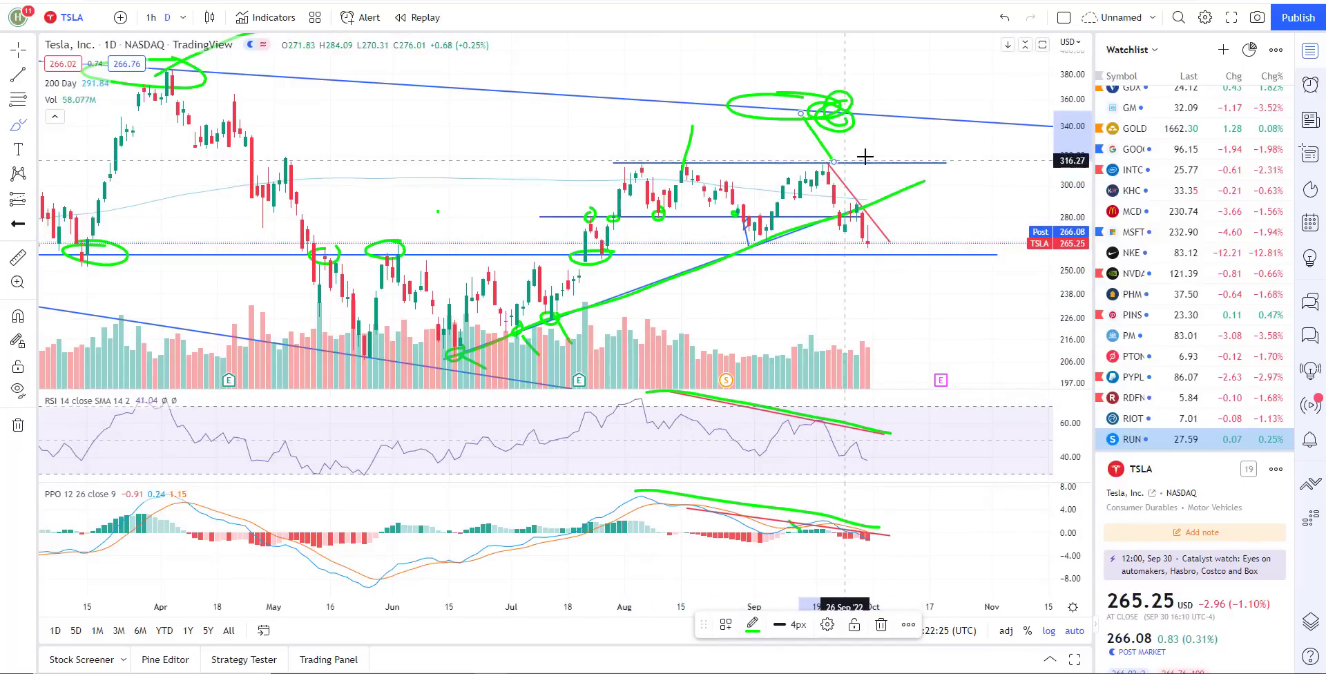
Step: Circle in green Tesla's 23 September candle where it crosses the rising trendline near 280
{"action": "scroll", "coordinate": [770, 316], "scroll_direction": "up", "scroll_amount": 5}
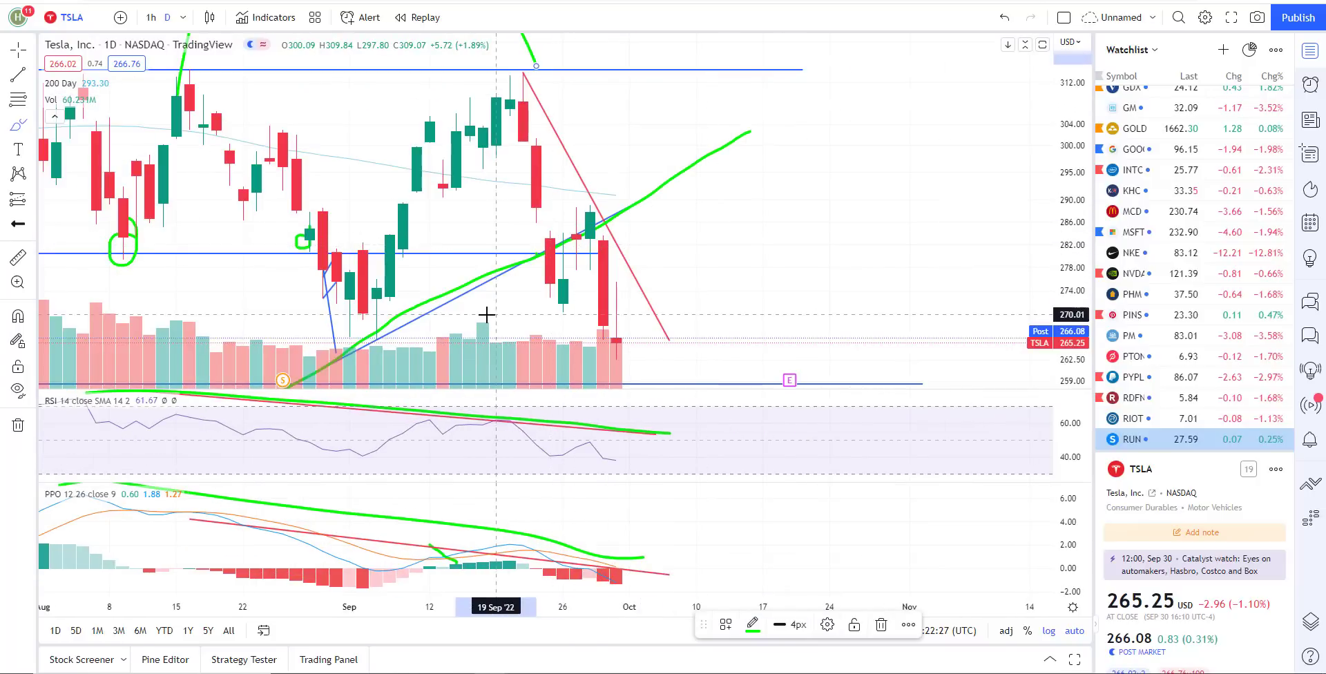
{"action": "mouse_move", "coordinate": [486, 313]}
{"action": "left_mouse_down"}
{"action": "mouse_move", "coordinate": [550, 271]}
{"action": "mouse_move", "coordinate": [538, 269]}
{"action": "mouse_move", "coordinate": [549, 235]}
{"action": "left_mouse_up"}
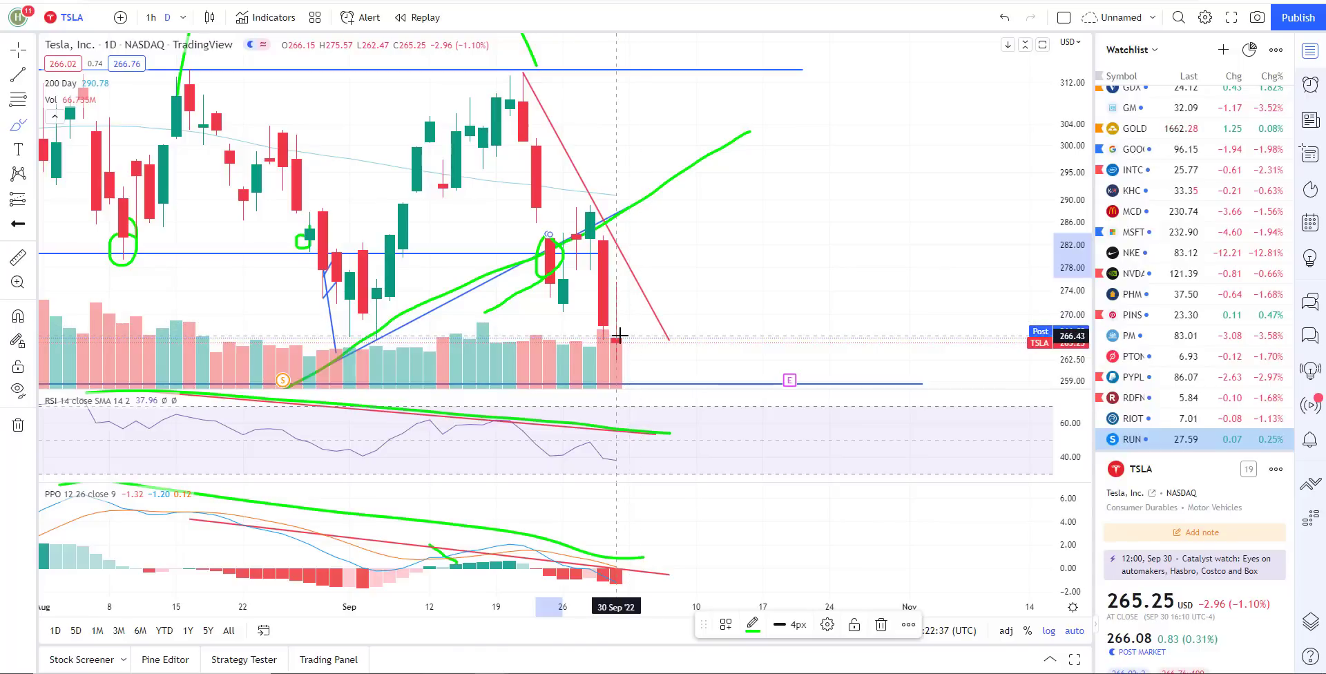
{"action": "scroll", "coordinate": [476, 311], "scroll_direction": "up", "scroll_amount": 1}
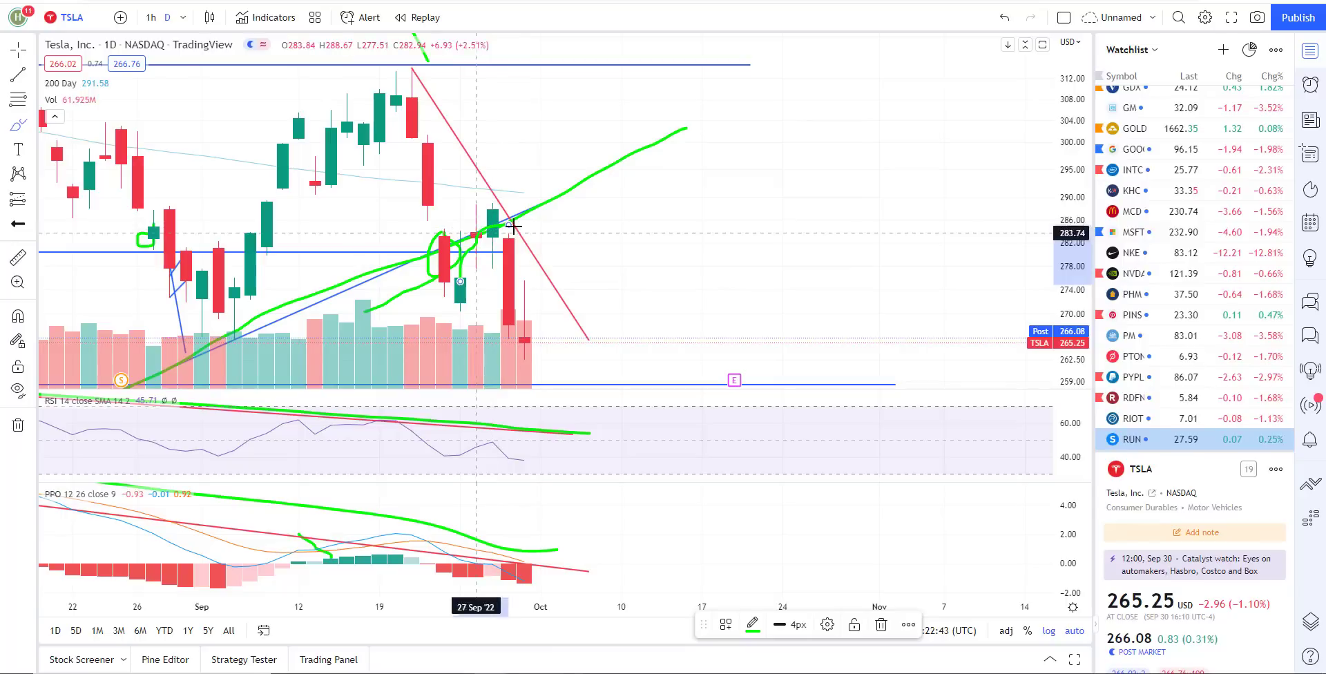
Step: Point a green arrow at Tesla's 30 September high near 276 and enclose the late September breakdown in a large green ellipse
{"action": "left_click_drag", "start_coordinate": [514, 276], "coordinate": [685, 221]}
{"action": "left_click_drag", "start_coordinate": [539, 246], "coordinate": [541, 247]}
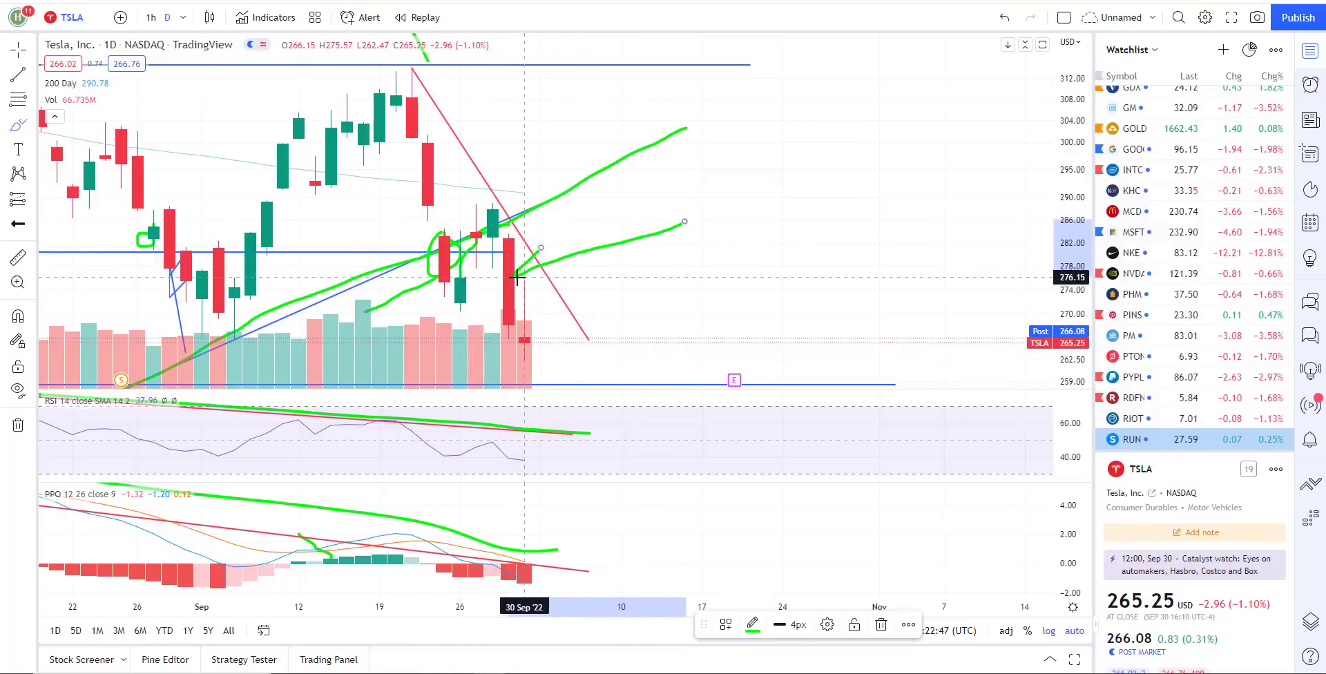
{"action": "scroll", "coordinate": [655, 312], "scroll_direction": "down", "scroll_amount": 3}
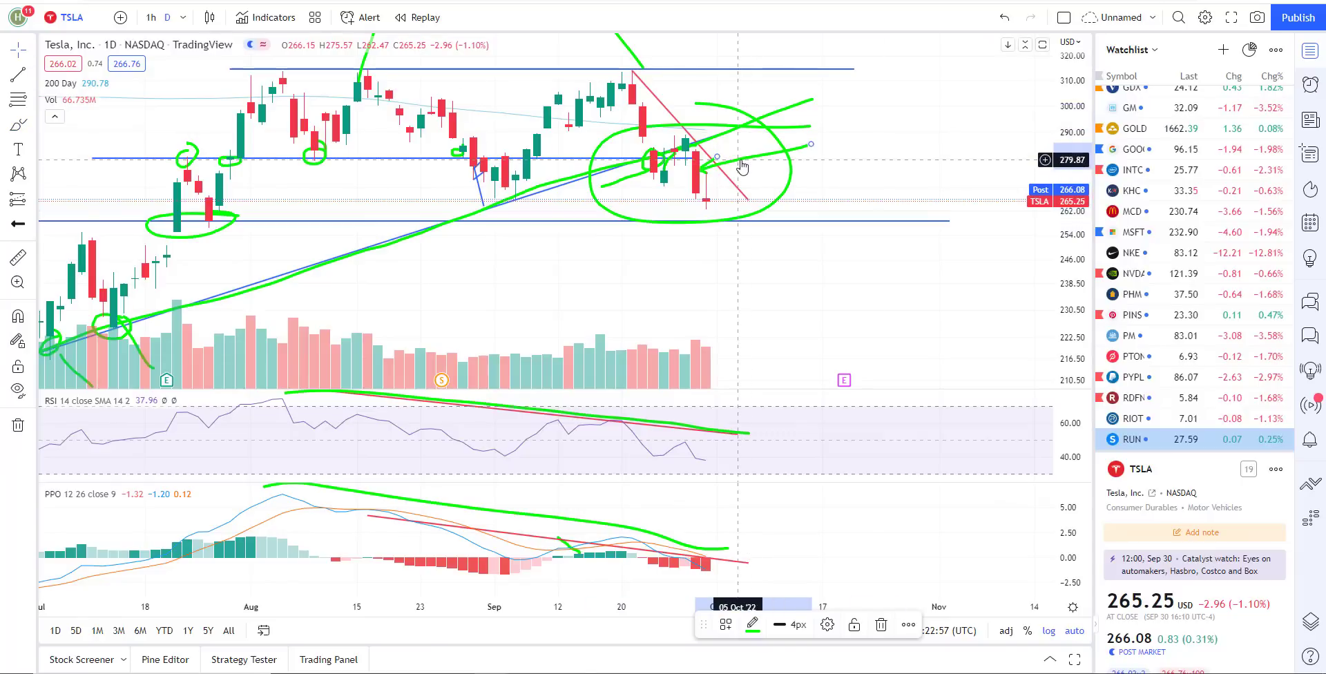
Step: Examine Tesla's longer price history back to 2020 against its horizontal supports, falling resistance line and late September breakdown
{"action": "scroll", "coordinate": [647, 317], "scroll_direction": "up", "scroll_amount": 2}
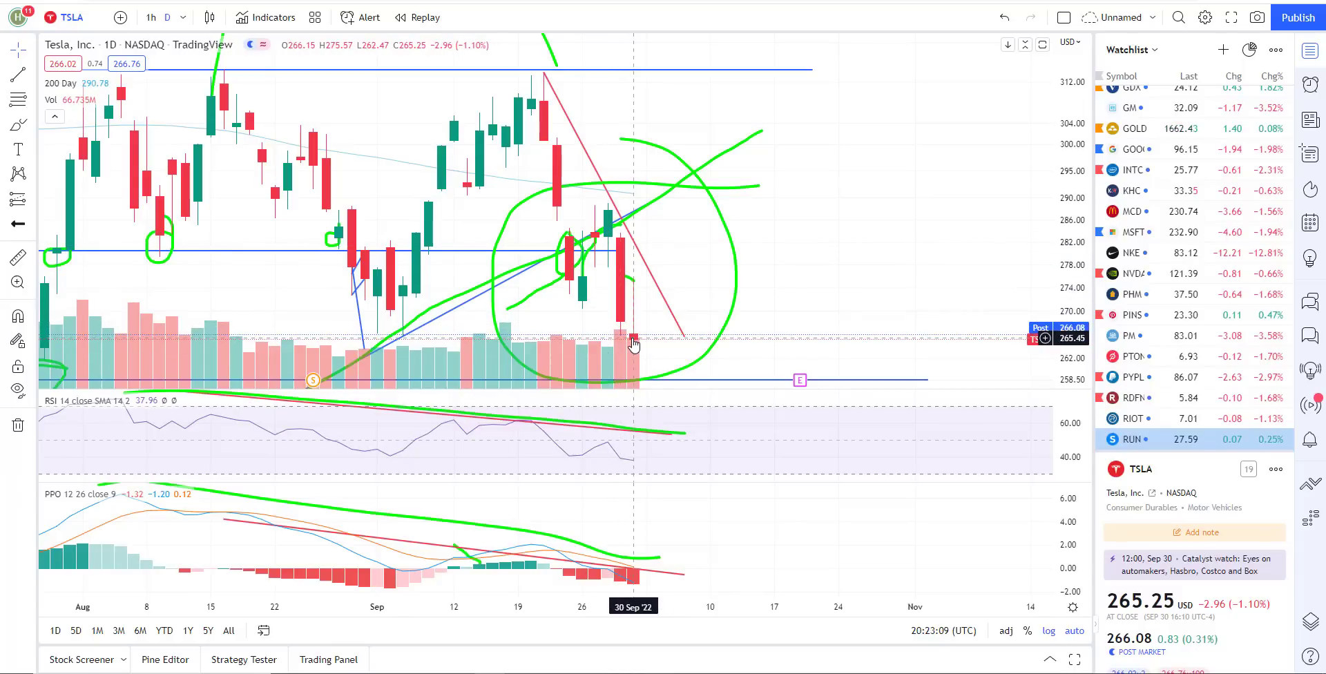
{"action": "scroll", "coordinate": [608, 345], "scroll_direction": "down", "scroll_amount": 3}
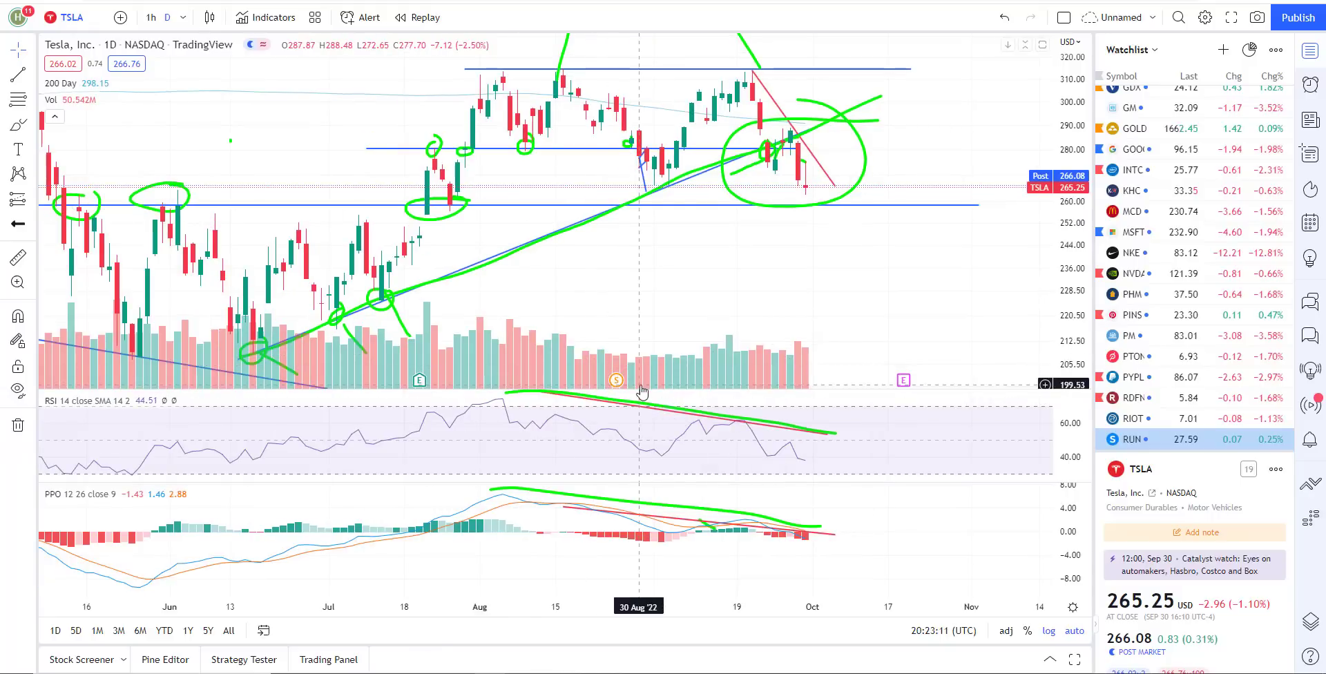
{"action": "scroll", "coordinate": [714, 349], "scroll_direction": "down", "scroll_amount": 3}
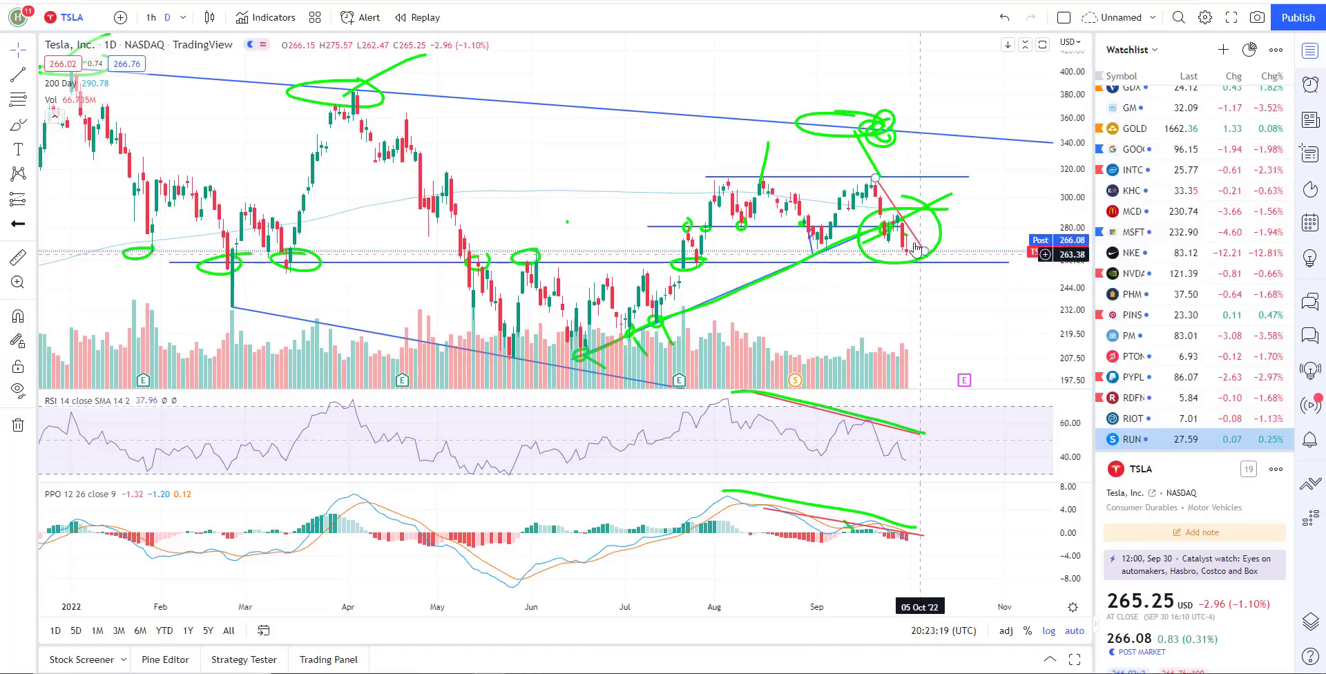
{"action": "scroll", "coordinate": [944, 332], "scroll_direction": "down", "scroll_amount": 3}
{"action": "scroll", "coordinate": [944, 333], "scroll_direction": "down", "scroll_amount": 5}
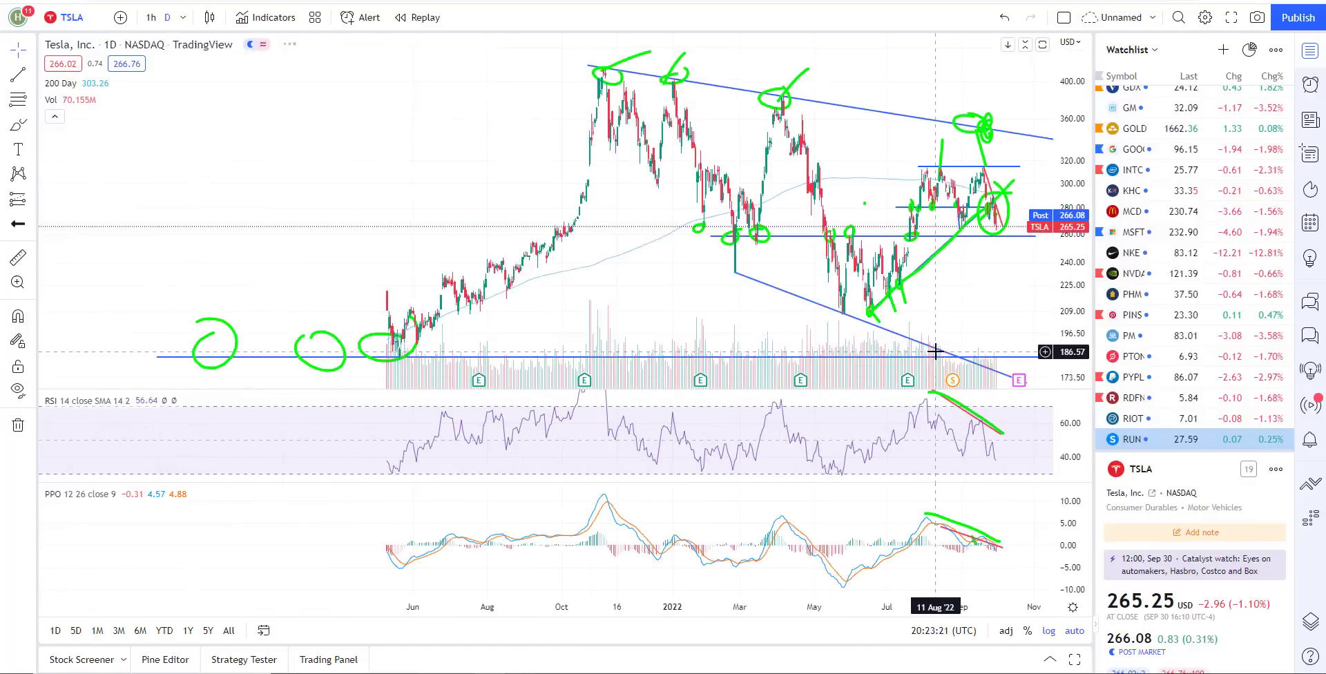
{"action": "scroll", "coordinate": [880, 329], "scroll_direction": "up", "scroll_amount": 1}
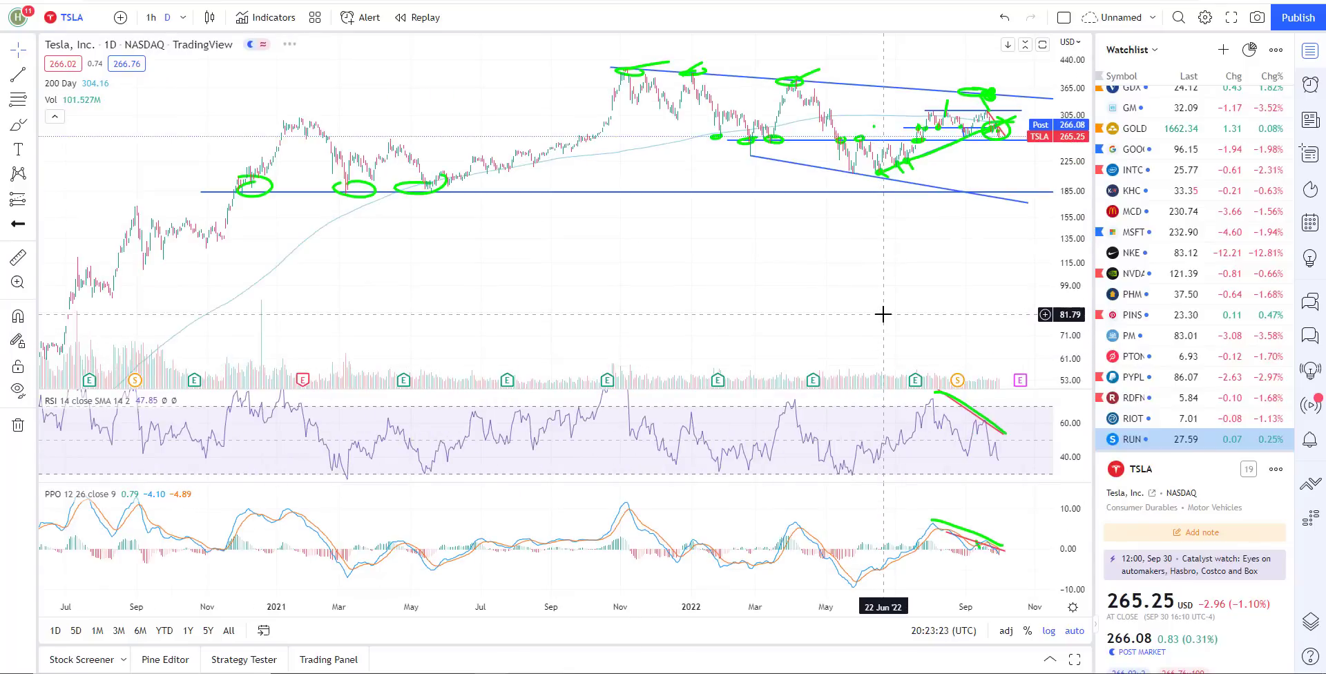
{"action": "scroll", "coordinate": [846, 338], "scroll_direction": "up", "scroll_amount": 3}
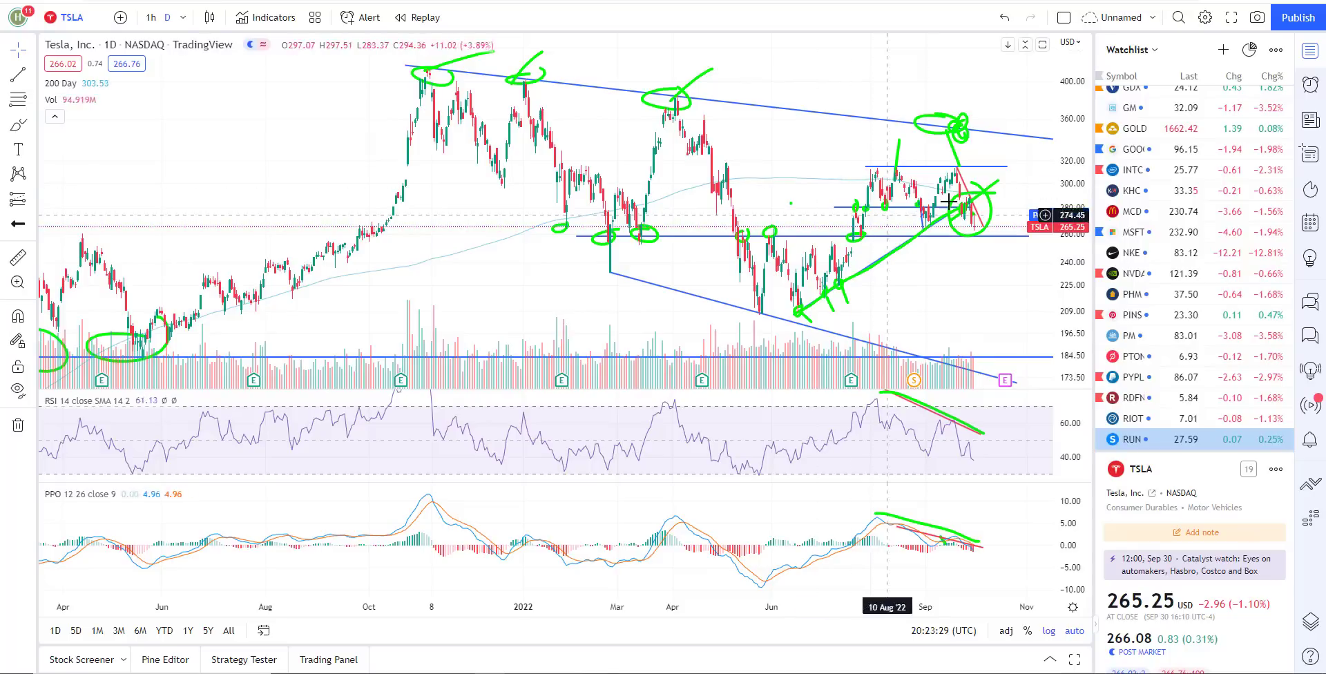
{"action": "scroll", "coordinate": [888, 216], "scroll_direction": "up", "scroll_amount": 2}
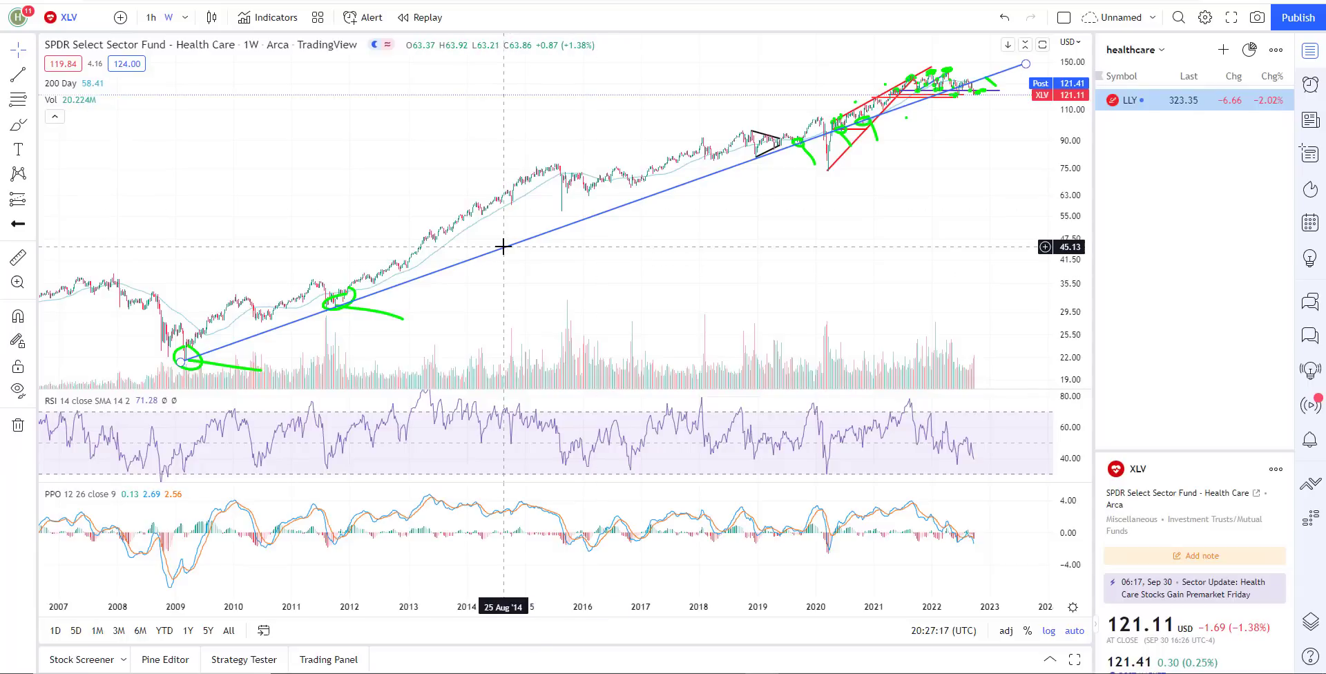
Step: Circle XLV's December 2018 and autumn 2019 lows near the rising trendline in green and cross out the early 2020 crash with an X
{"action": "left_click", "coordinate": [19, 125]}
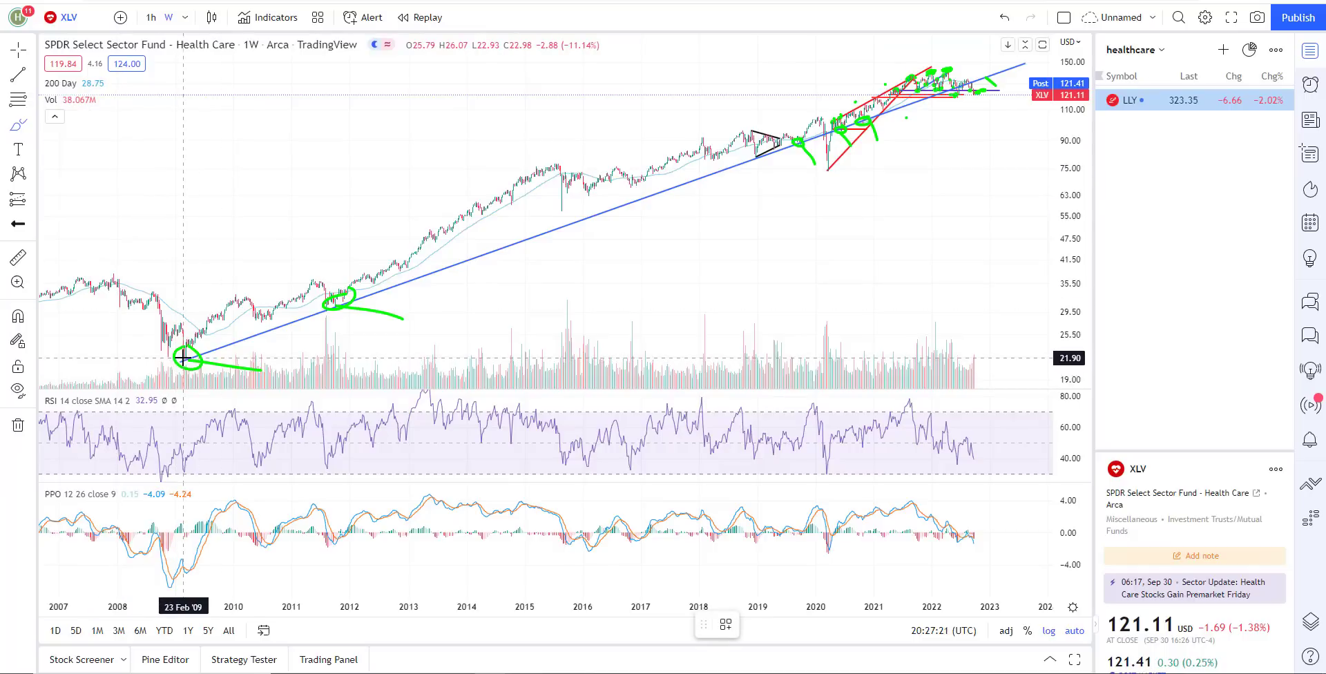
{"action": "scroll", "coordinate": [183, 357], "scroll_direction": "up", "scroll_amount": 1}
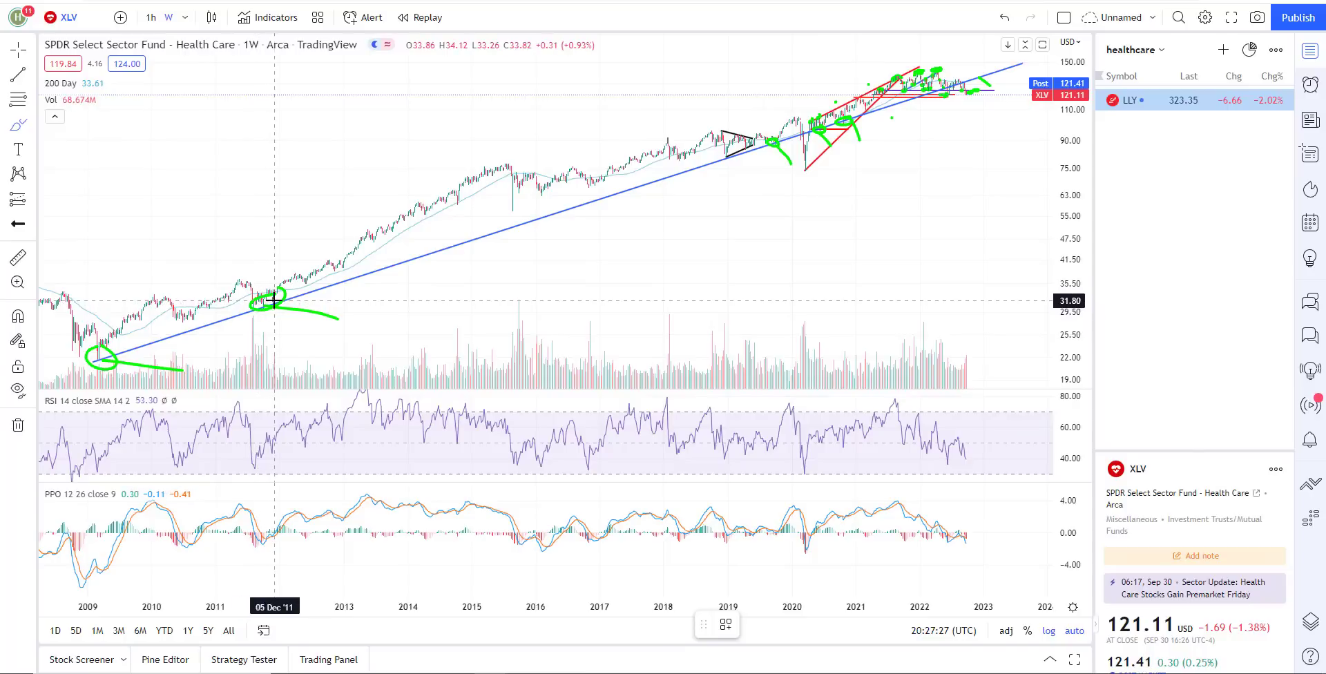
{"action": "scroll", "coordinate": [267, 325], "scroll_direction": "up", "scroll_amount": 3}
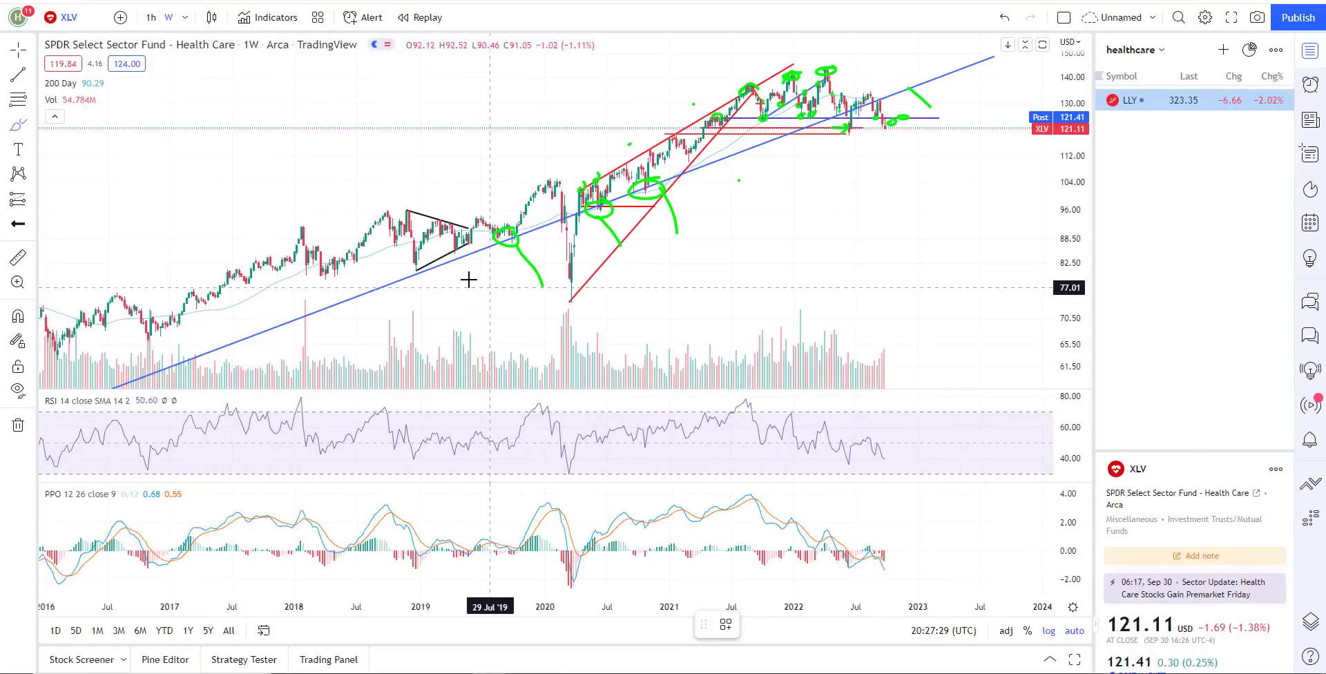
{"action": "scroll", "coordinate": [387, 262], "scroll_direction": "up", "scroll_amount": 2}
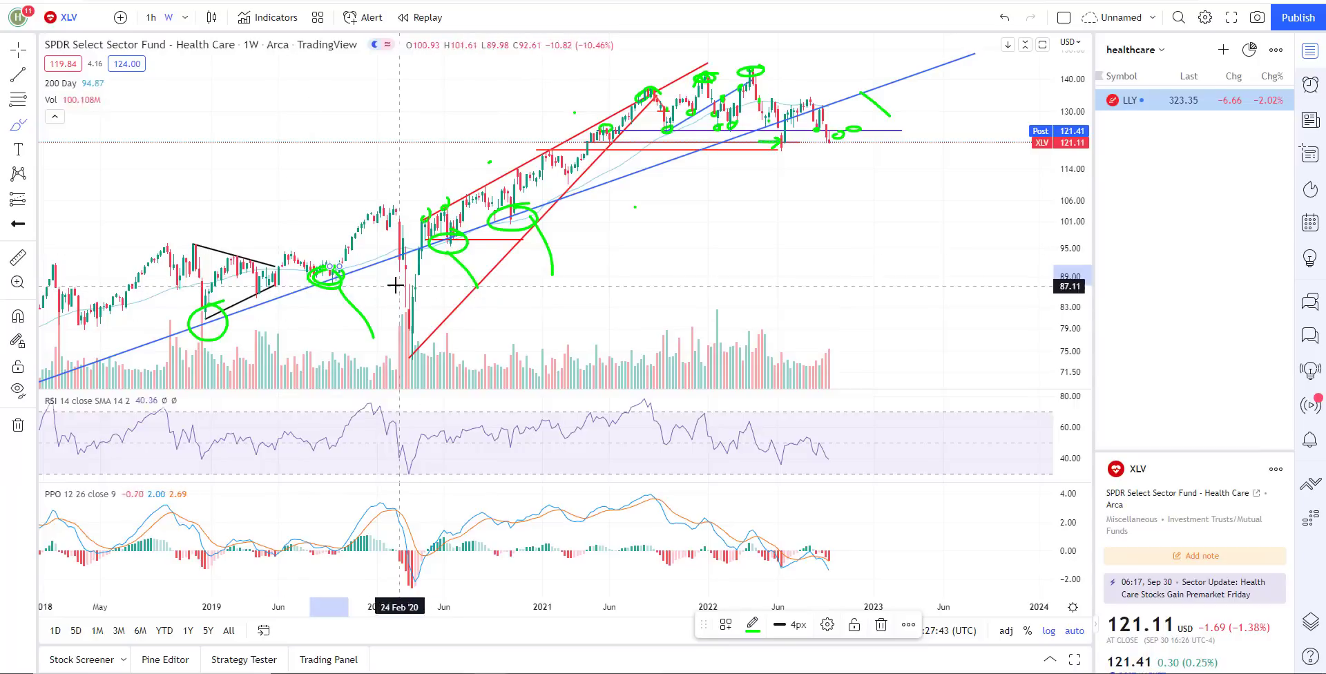
{"action": "left_click_drag", "start_coordinate": [388, 275], "coordinate": [440, 314]}
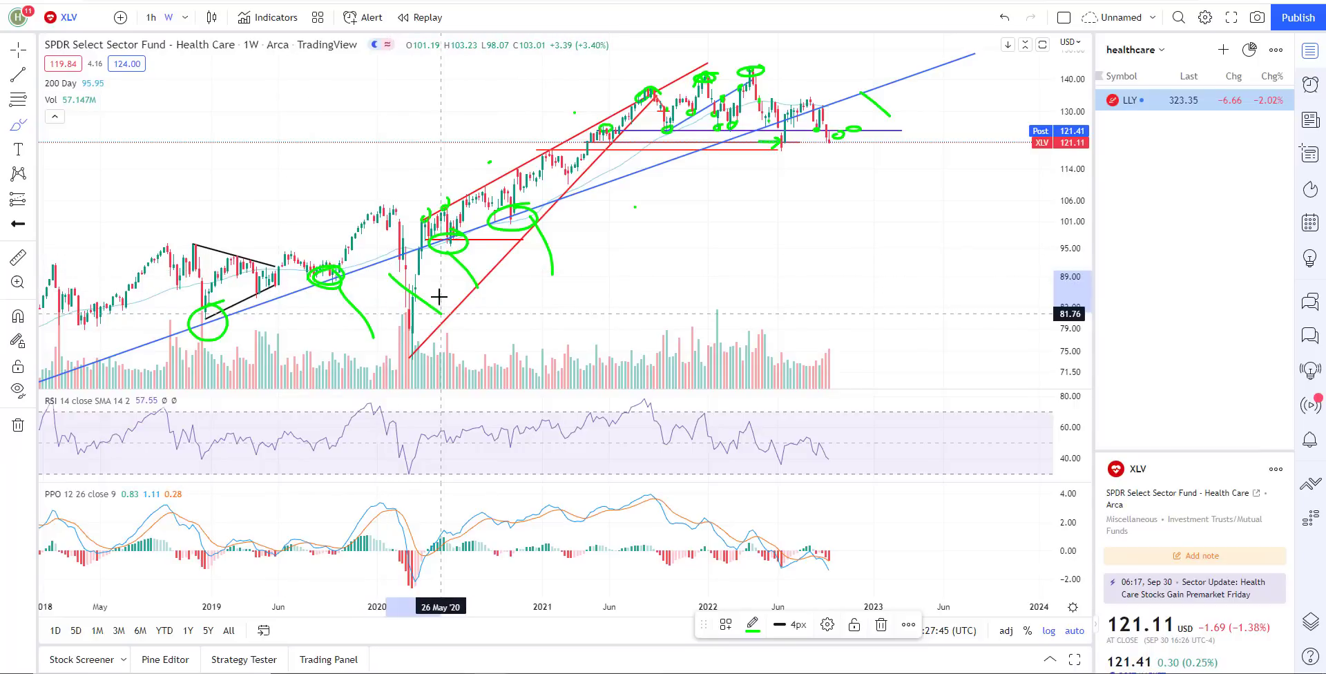
{"action": "left_click_drag", "start_coordinate": [435, 271], "coordinate": [397, 311]}
Step: Enclose XLV's June to August 2022 candles along the rising trendline in green and trace the August and September declines to about 121
{"action": "scroll", "coordinate": [387, 273], "scroll_direction": "up", "scroll_amount": 3}
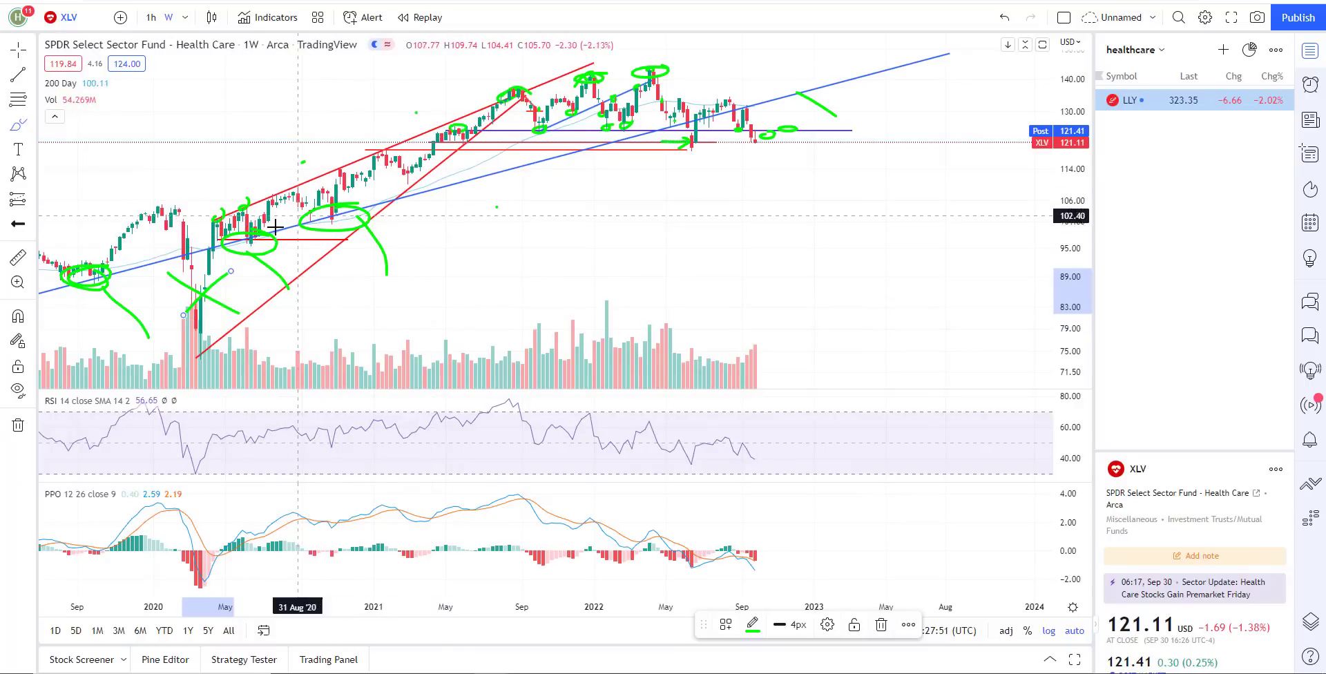
{"action": "scroll", "coordinate": [221, 311], "scroll_direction": "down", "scroll_amount": 8}
{"action": "scroll", "coordinate": [237, 325], "scroll_direction": "down", "scroll_amount": 3}
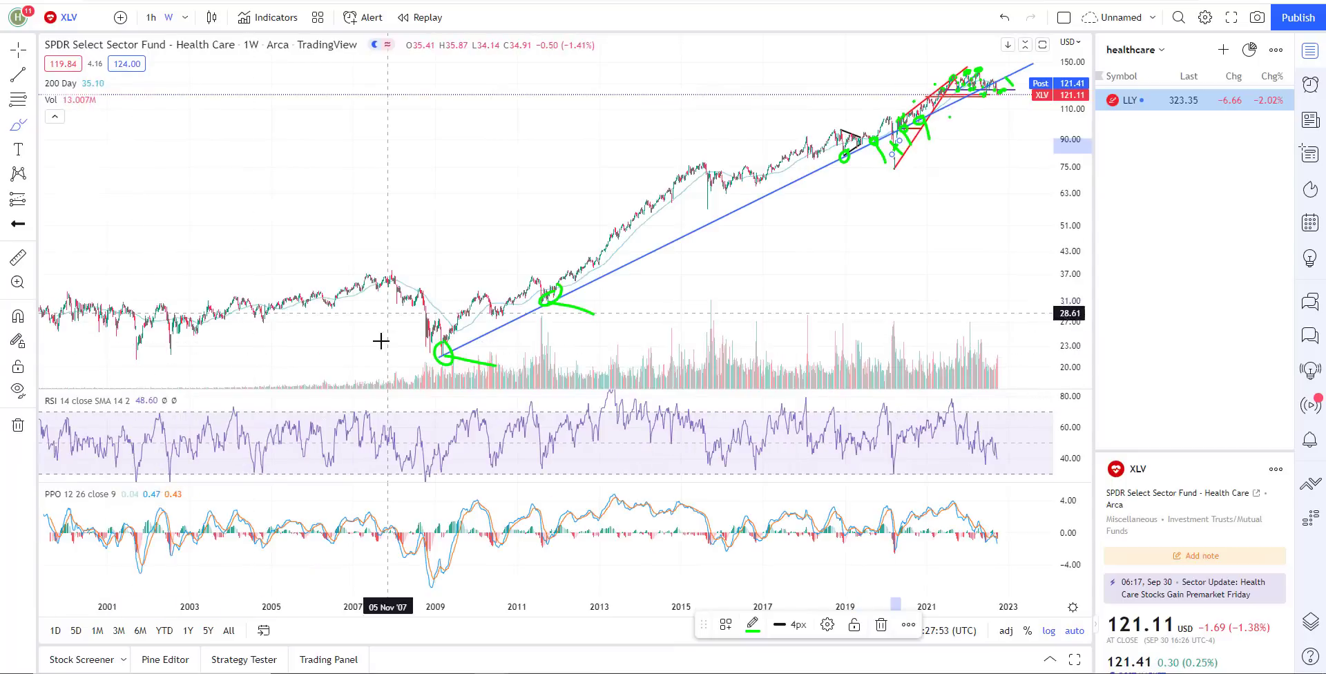
{"action": "scroll", "coordinate": [325, 373], "scroll_direction": "down", "scroll_amount": 3}
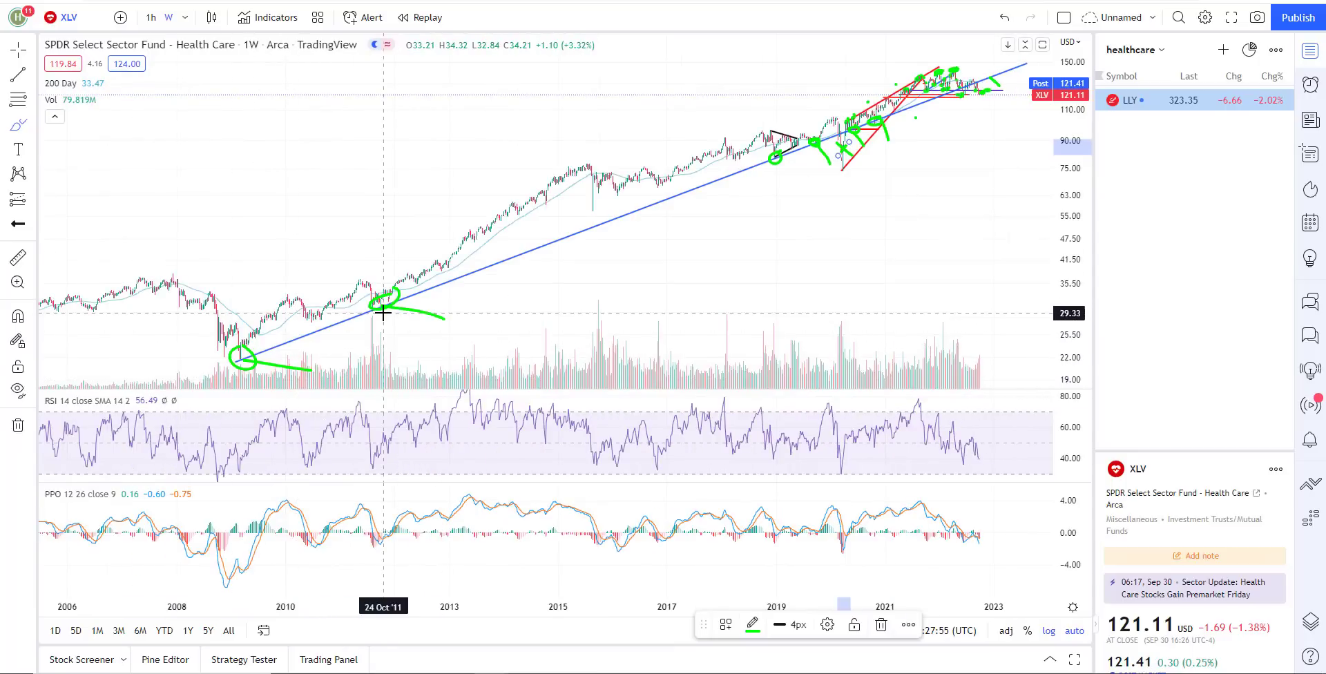
{"action": "scroll", "coordinate": [394, 338], "scroll_direction": "up", "scroll_amount": 6}
{"action": "scroll", "coordinate": [176, 283], "scroll_direction": "up", "scroll_amount": 4}
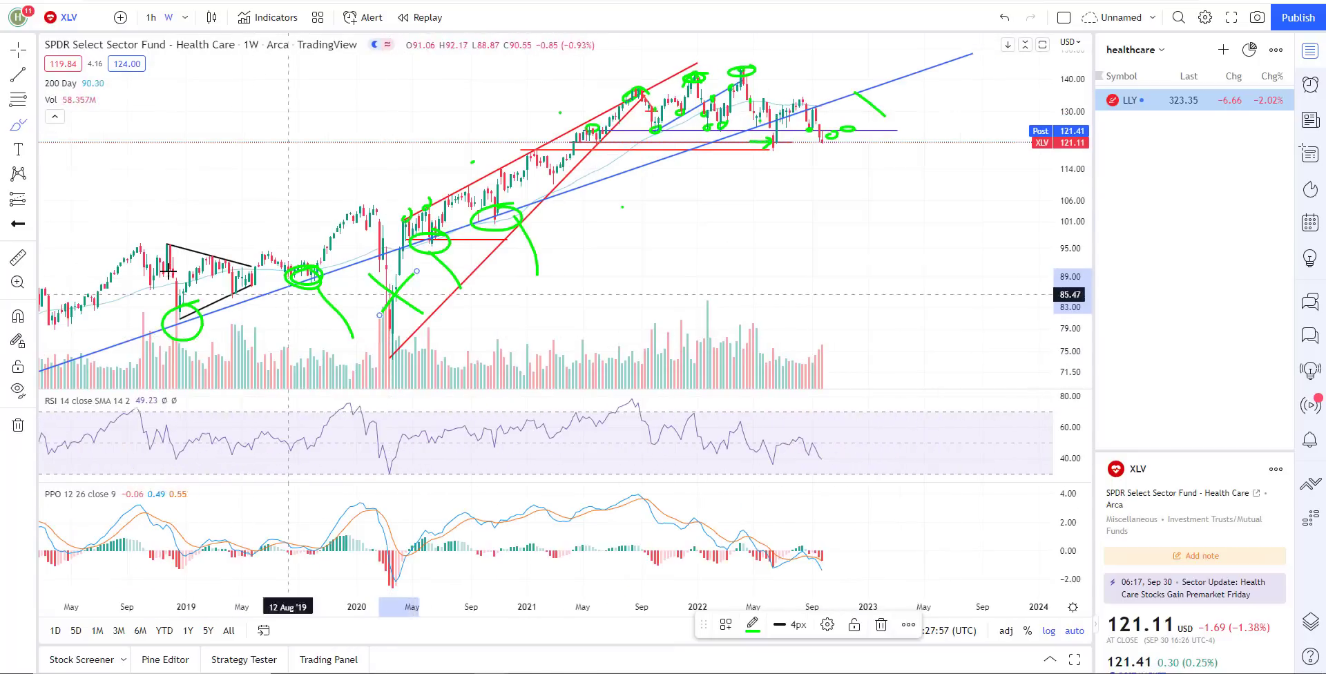
{"action": "scroll", "coordinate": [458, 293], "scroll_direction": "up", "scroll_amount": 4}
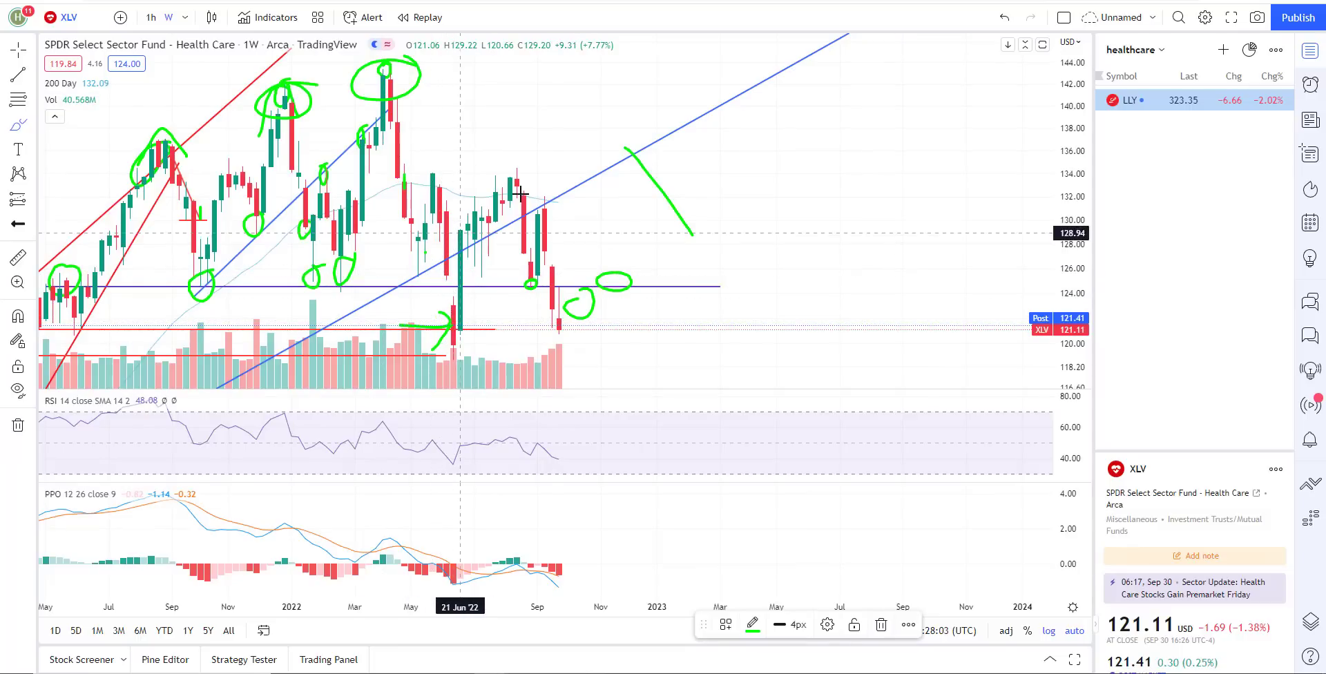
{"action": "mouse_move", "coordinate": [531, 181]}
{"action": "left_mouse_down"}
{"action": "mouse_move", "coordinate": [483, 201]}
{"action": "mouse_move", "coordinate": [453, 243]}
{"action": "mouse_move", "coordinate": [534, 199]}
{"action": "left_mouse_up"}
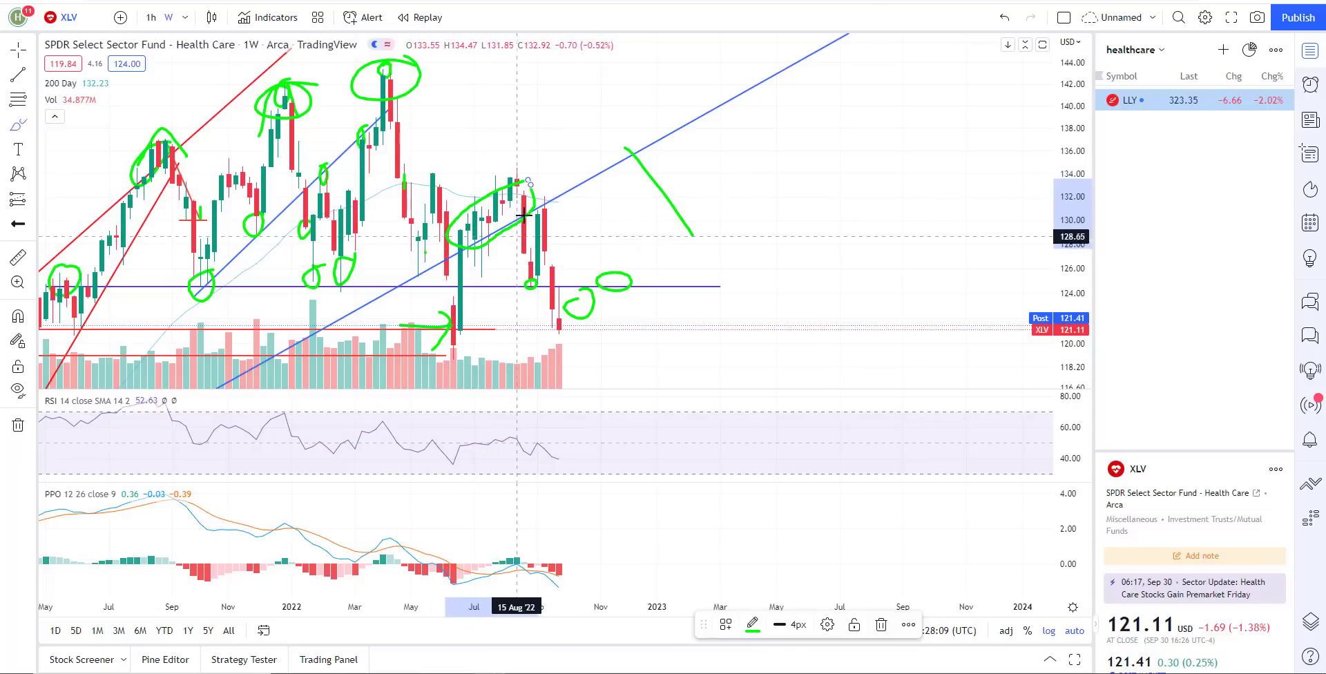
{"action": "scroll", "coordinate": [525, 209], "scroll_direction": "right", "scroll_amount": 3}
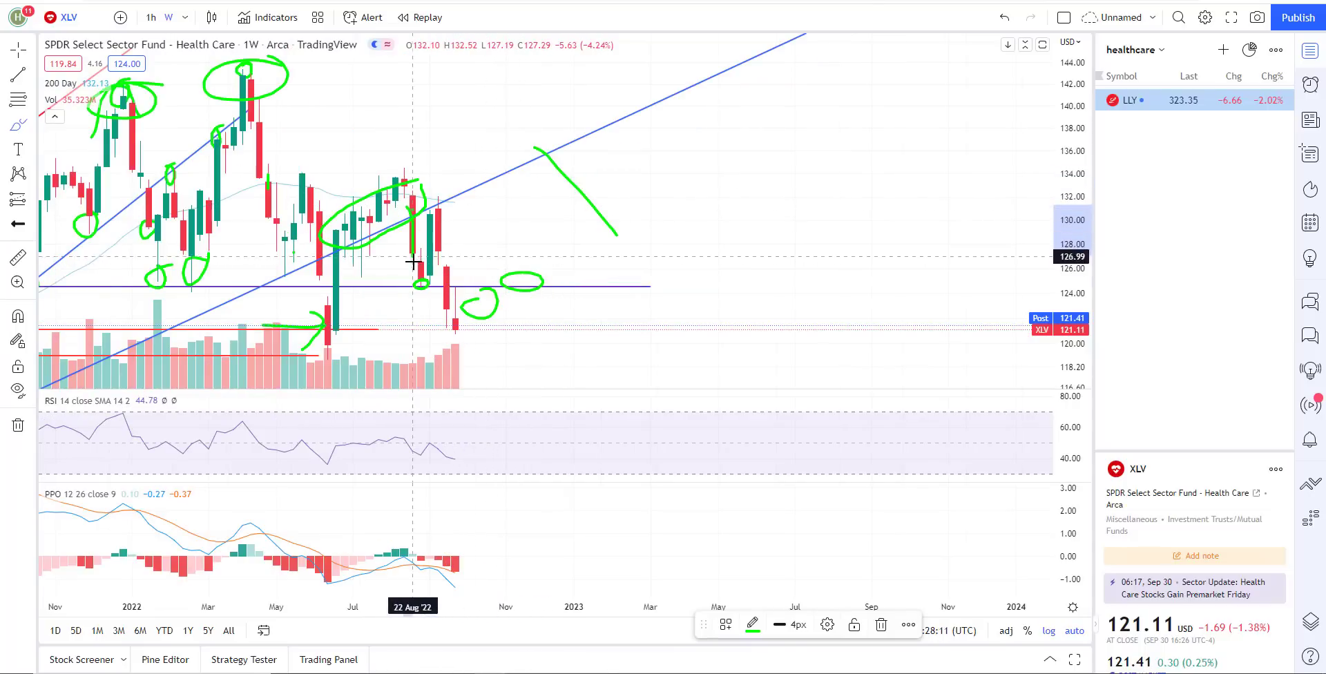
{"action": "mouse_move", "coordinate": [432, 233]}
{"action": "left_mouse_down"}
{"action": "mouse_move", "coordinate": [435, 202]}
{"action": "mouse_move", "coordinate": [455, 329]}
{"action": "left_mouse_up"}
Step: Examine XLV's late September 2022 candles against the long-term rising trendline, horizontal supports and earlier marked touches
{"action": "scroll", "coordinate": [607, 334], "scroll_direction": "down", "scroll_amount": 10}
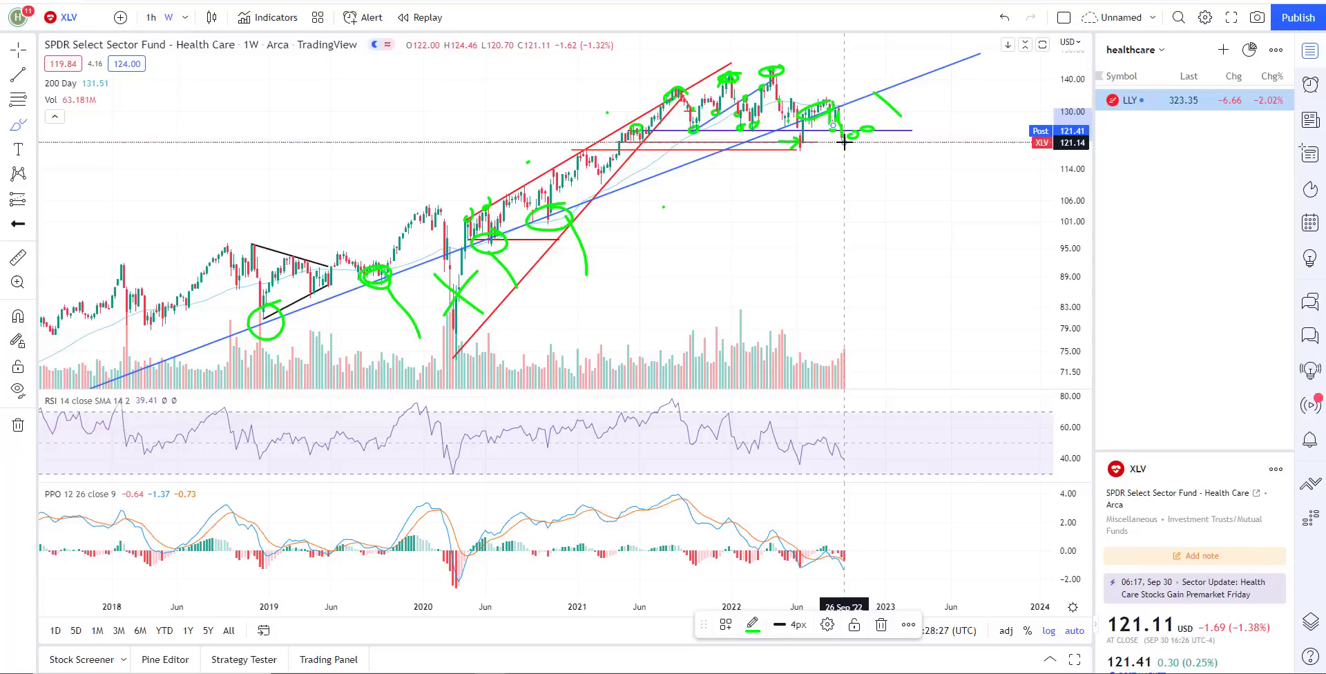
{"action": "scroll", "coordinate": [857, 159], "scroll_direction": "up", "scroll_amount": 5}
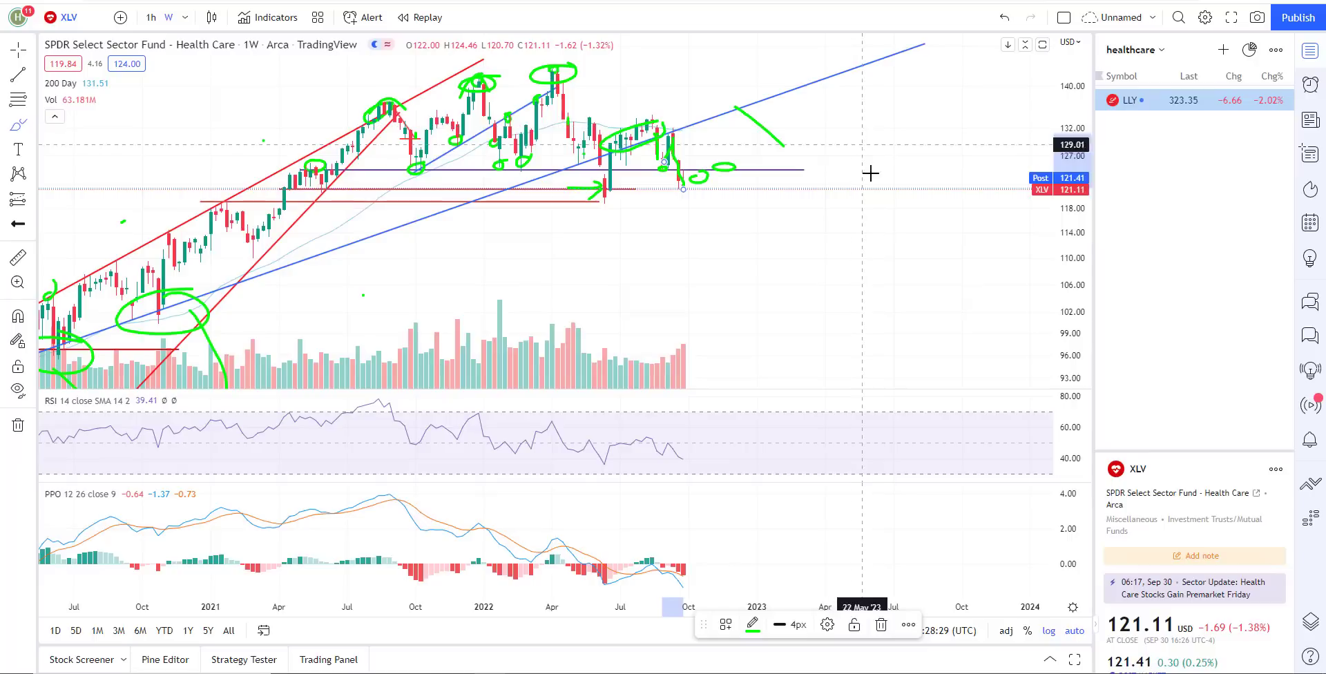
{"action": "scroll", "coordinate": [663, 355], "scroll_direction": "down", "scroll_amount": 6}
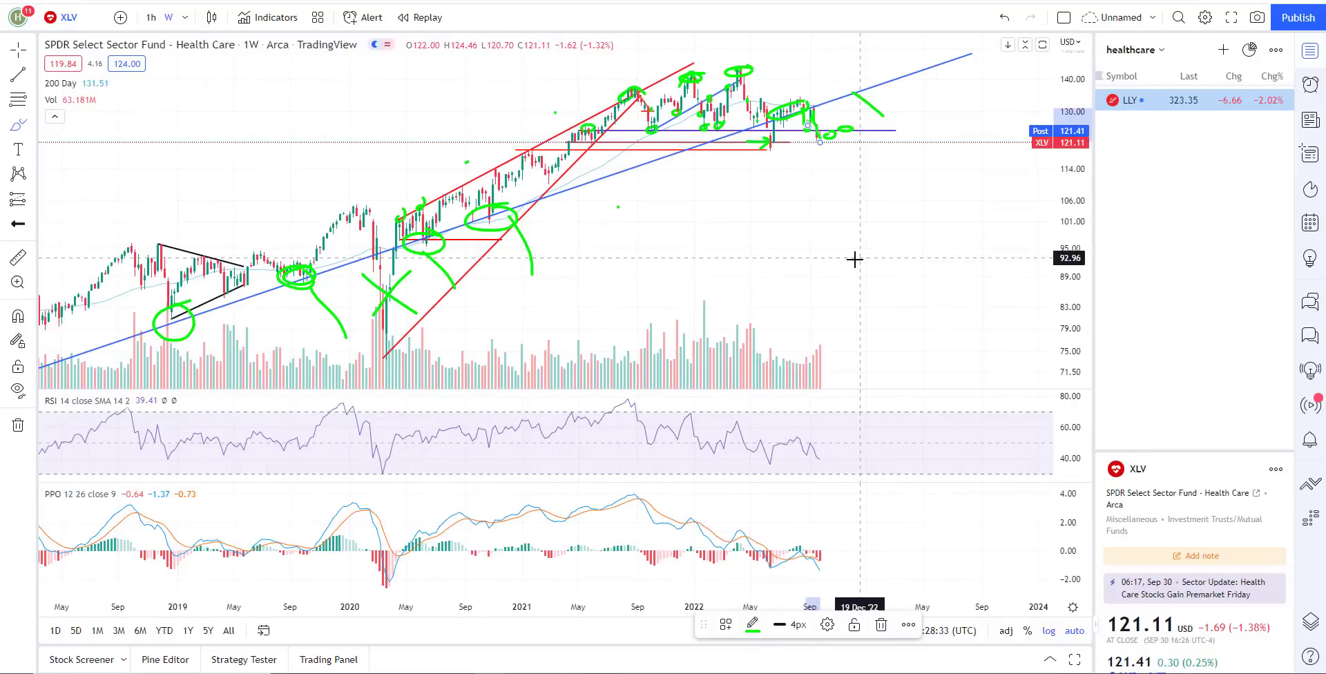
{"action": "scroll", "coordinate": [734, 224], "scroll_direction": "down", "scroll_amount": 5}
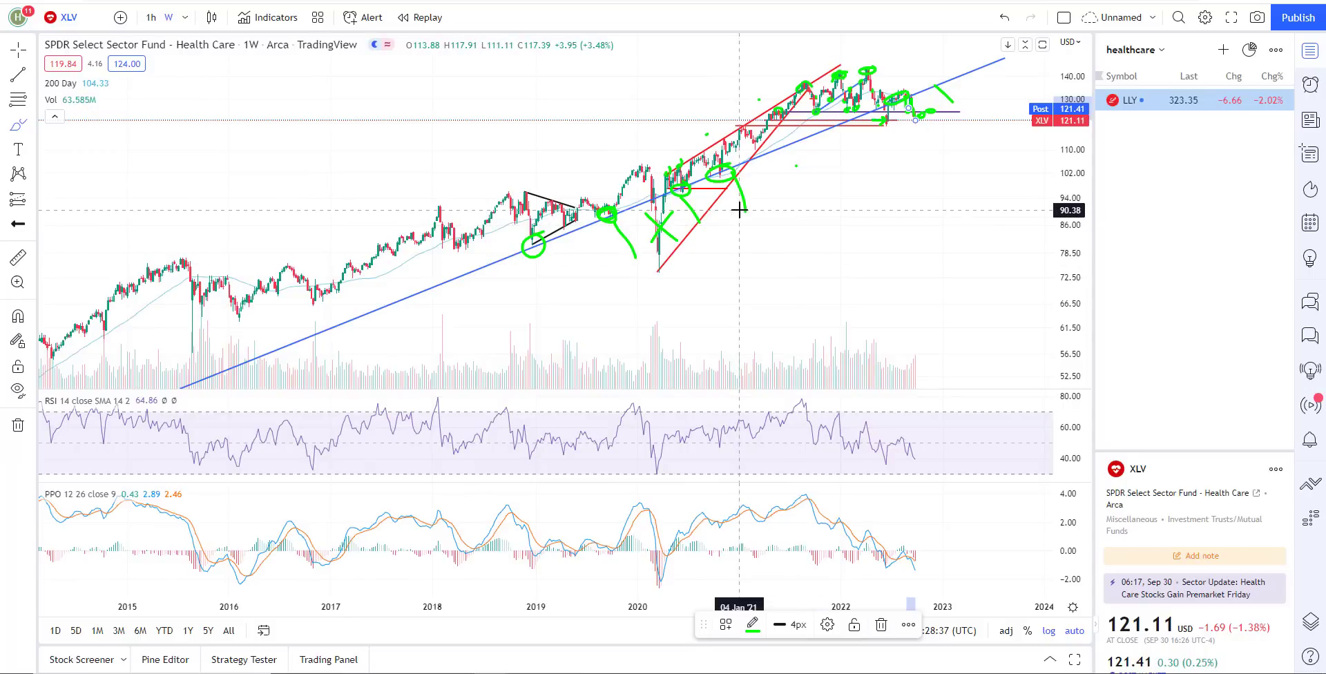
{"action": "scroll", "coordinate": [739, 210], "scroll_direction": "up", "scroll_amount": 10}
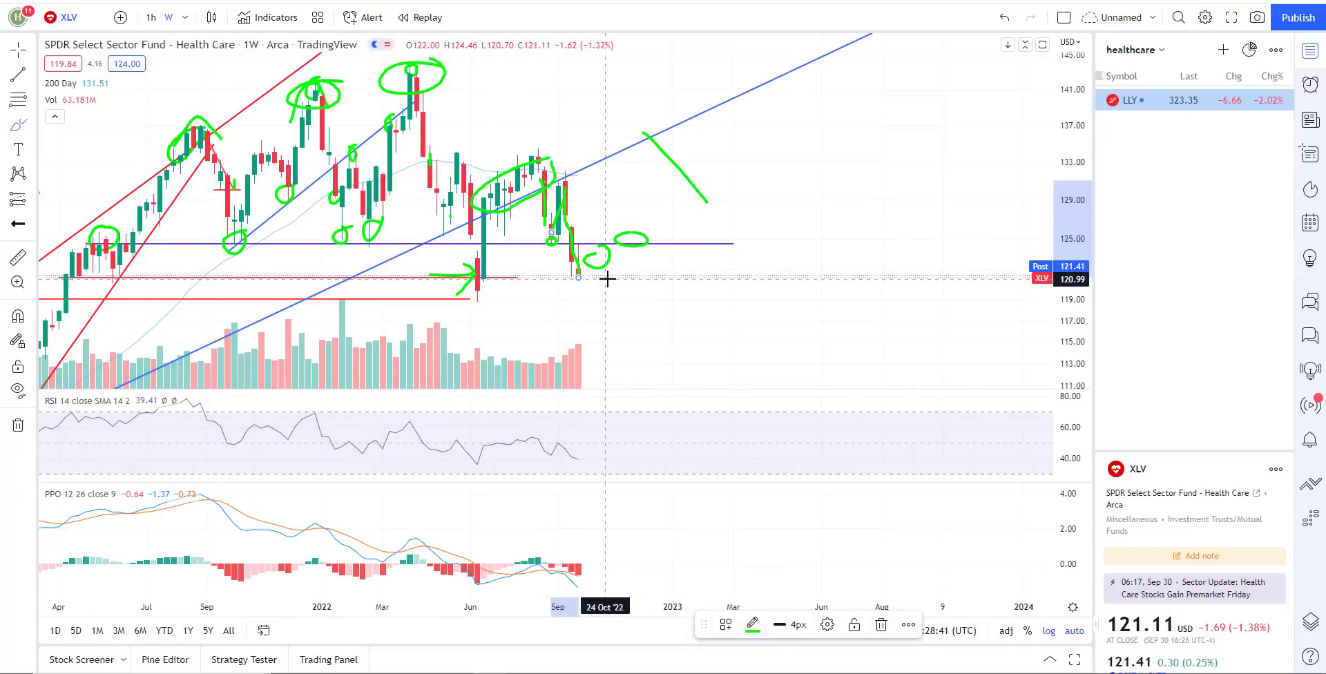
{"action": "scroll", "coordinate": [607, 278], "scroll_direction": "down", "scroll_amount": 10}
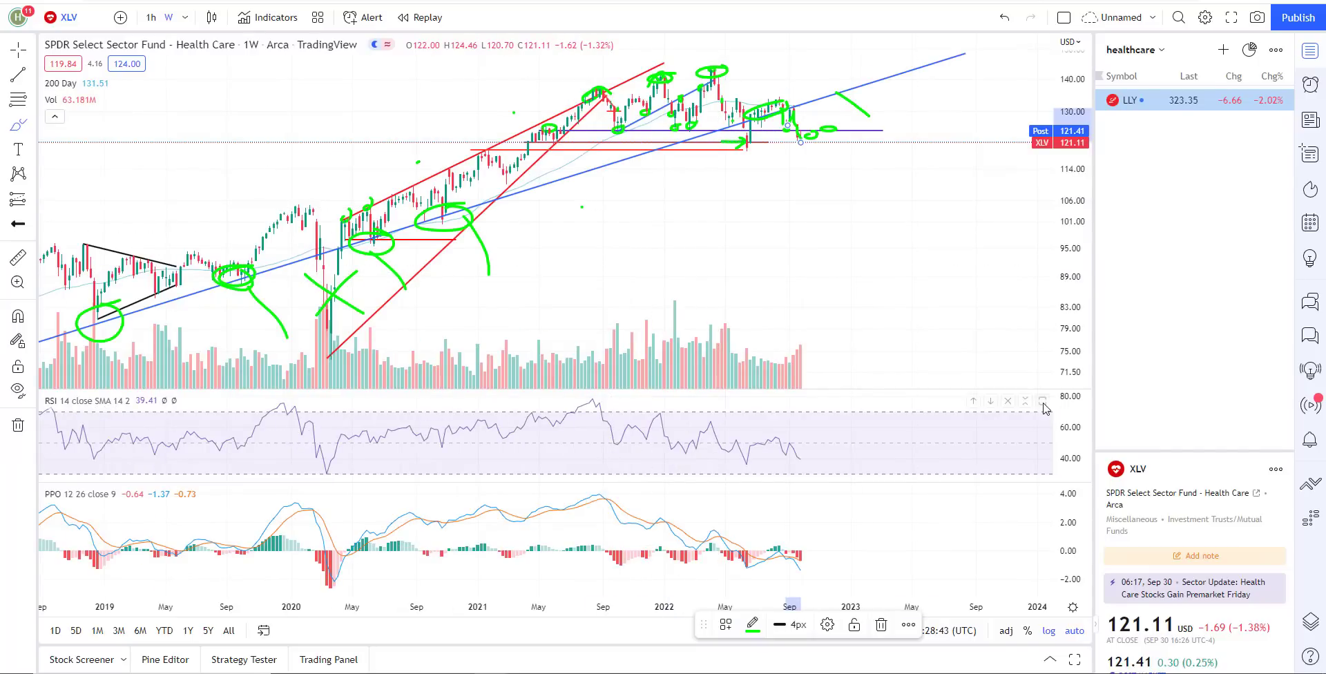